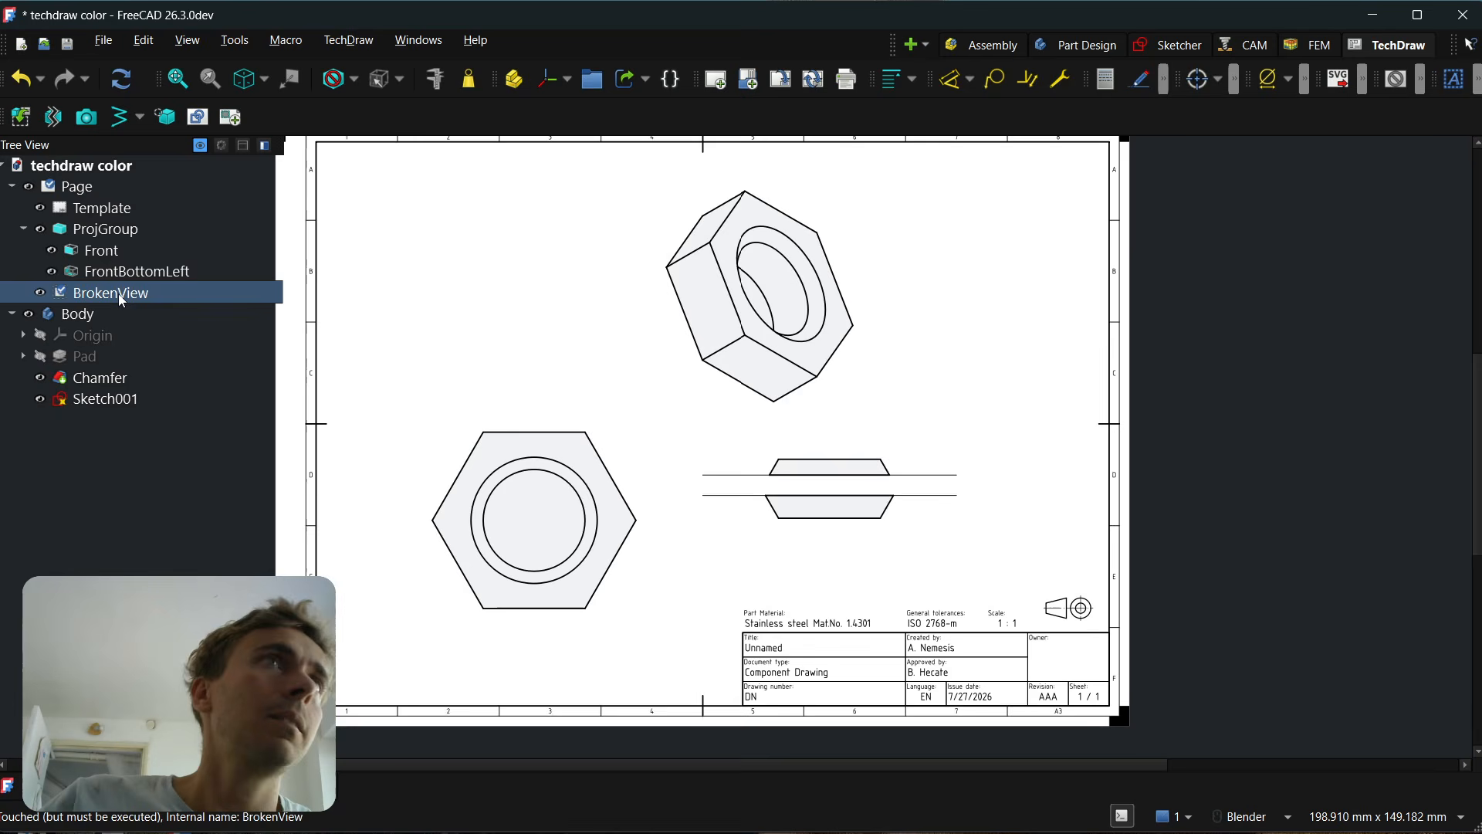
Delete the broken view from the drawing page.
key("Delete")
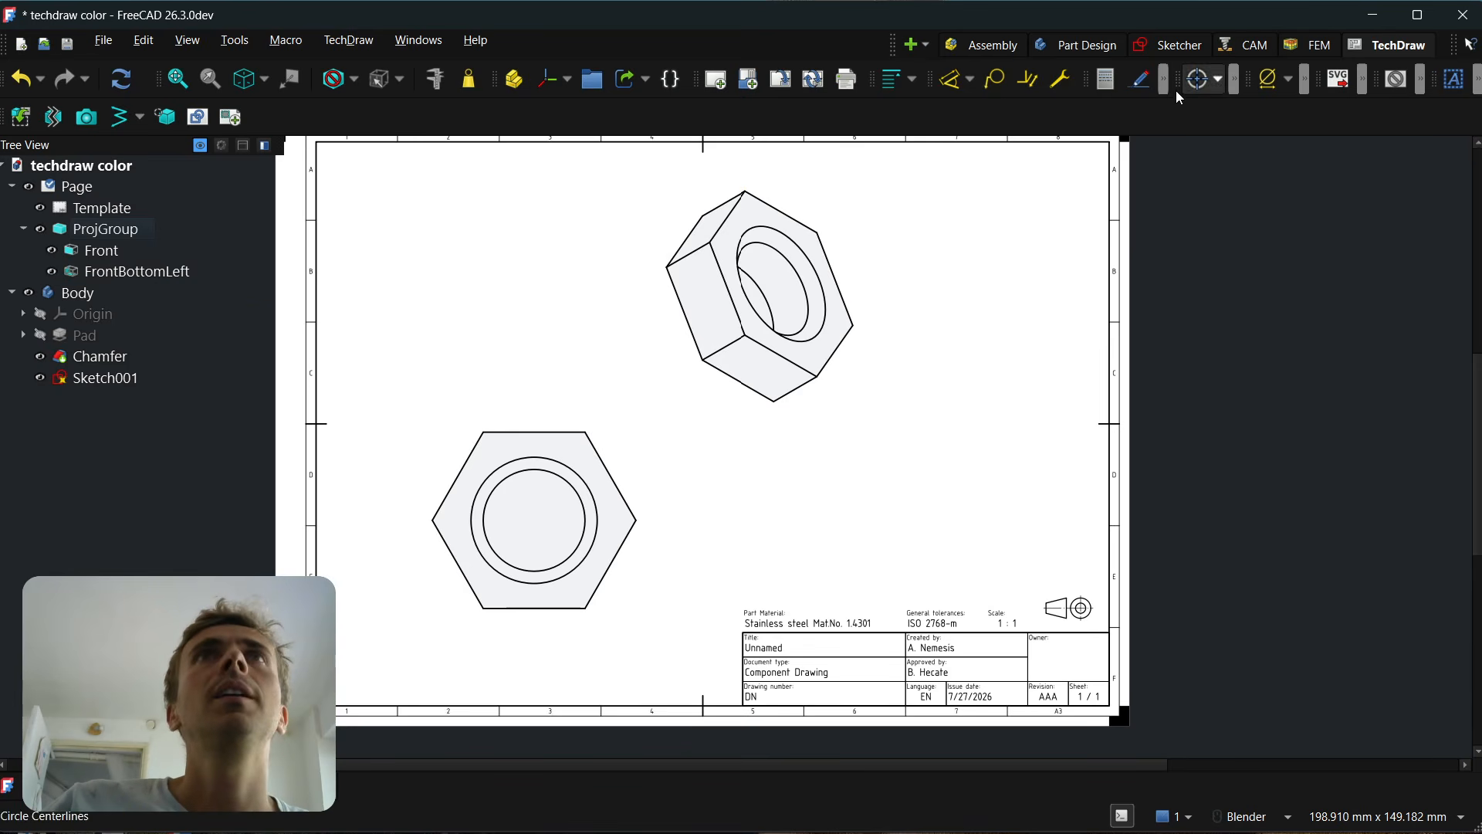
Rearrange the TechDraw toolbars across the two rows so their collapsed tools are fully shown.
left_click_drag(932, 80, 857, 118)
mouse_move(1087, 86)
left_mouse_down()
mouse_move(988, 116)
mouse_move(1223, 78)
mouse_move(1128, 115)
left_mouse_up()
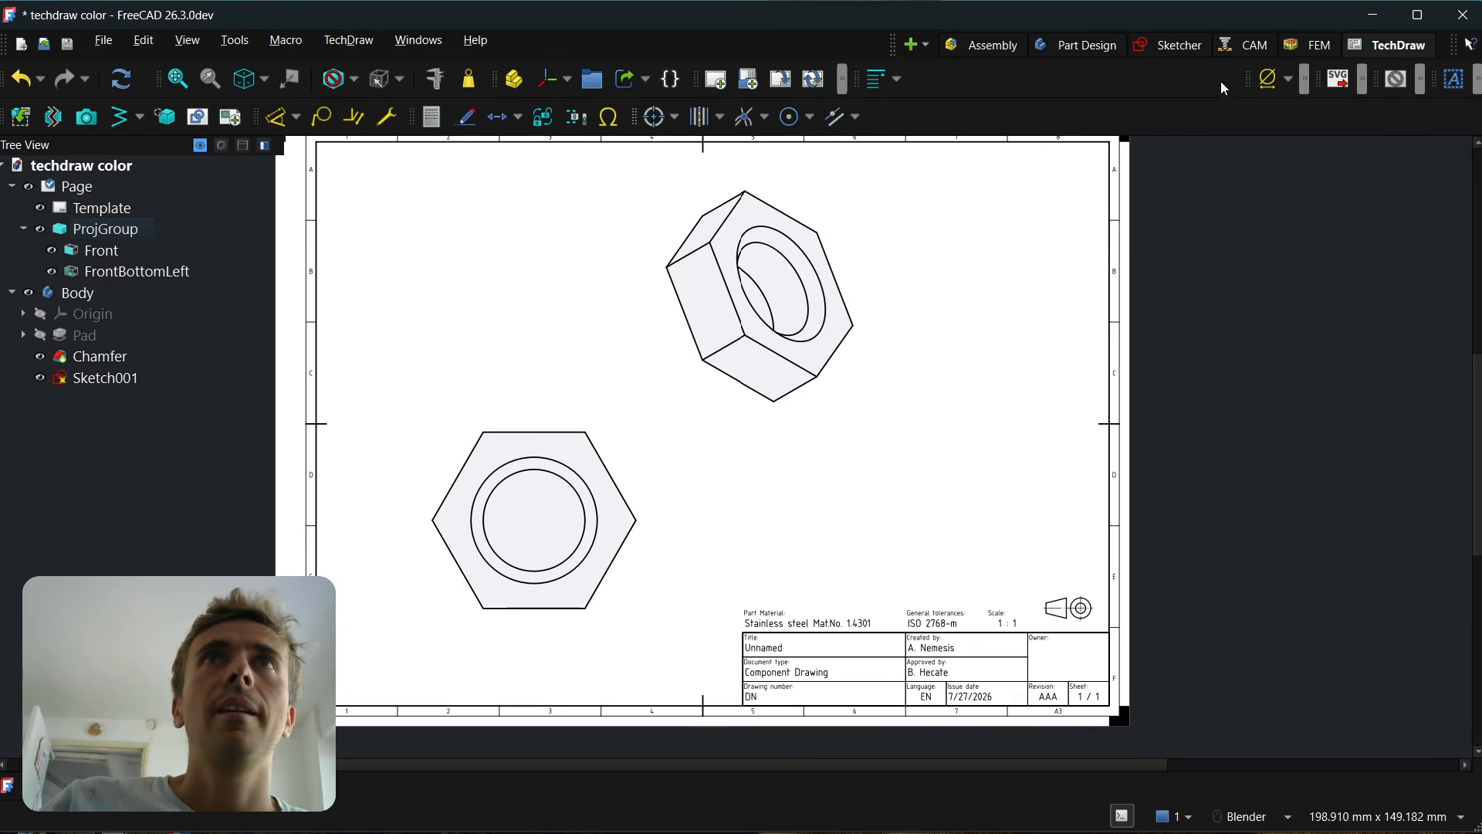
left_click_drag(1248, 78, 919, 78)
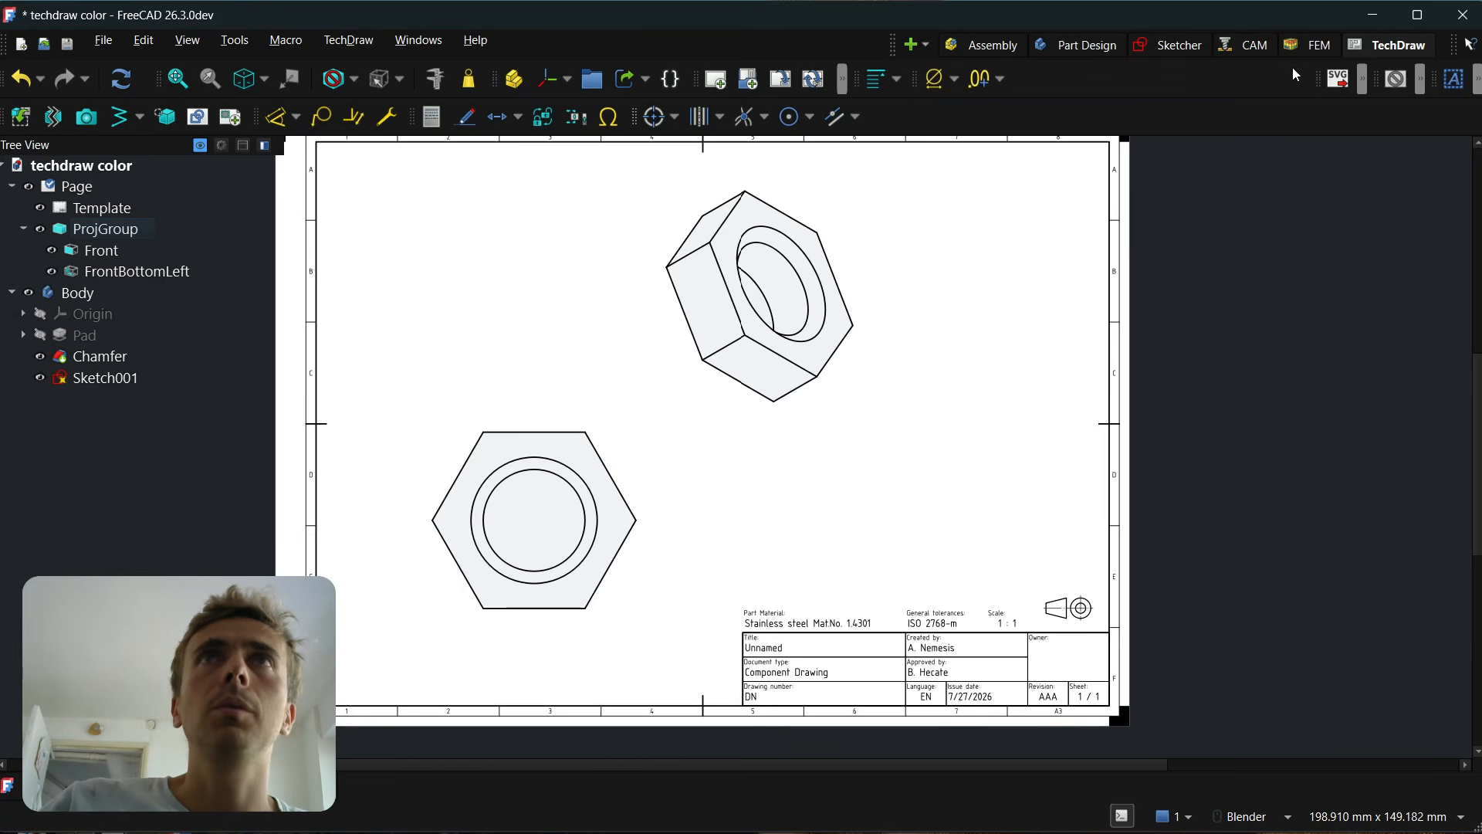
left_click_drag(1316, 77, 1002, 78)
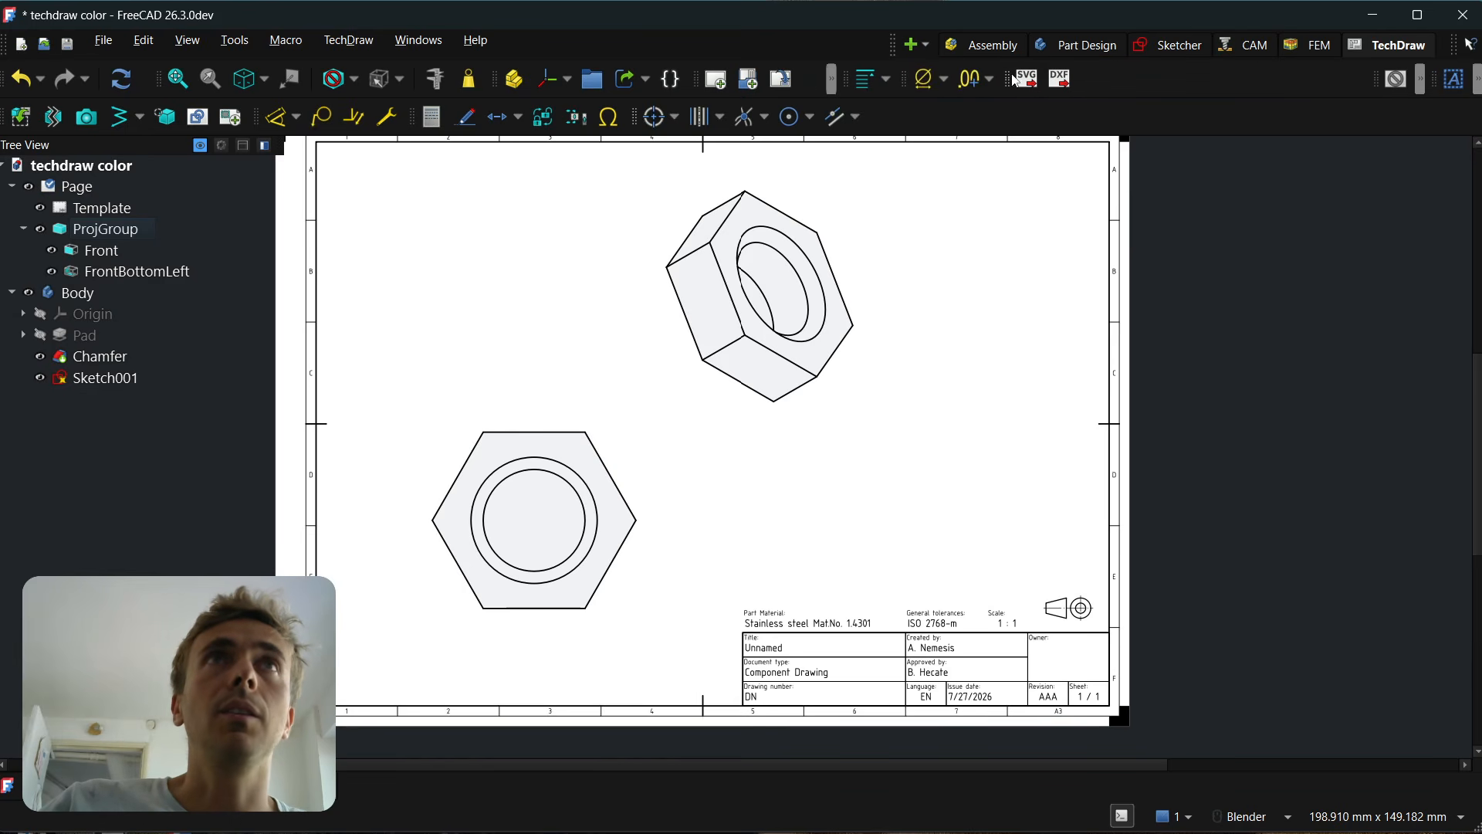
left_click_drag(1387, 87, 1211, 108)
left_click_drag(1436, 74, 1124, 116)
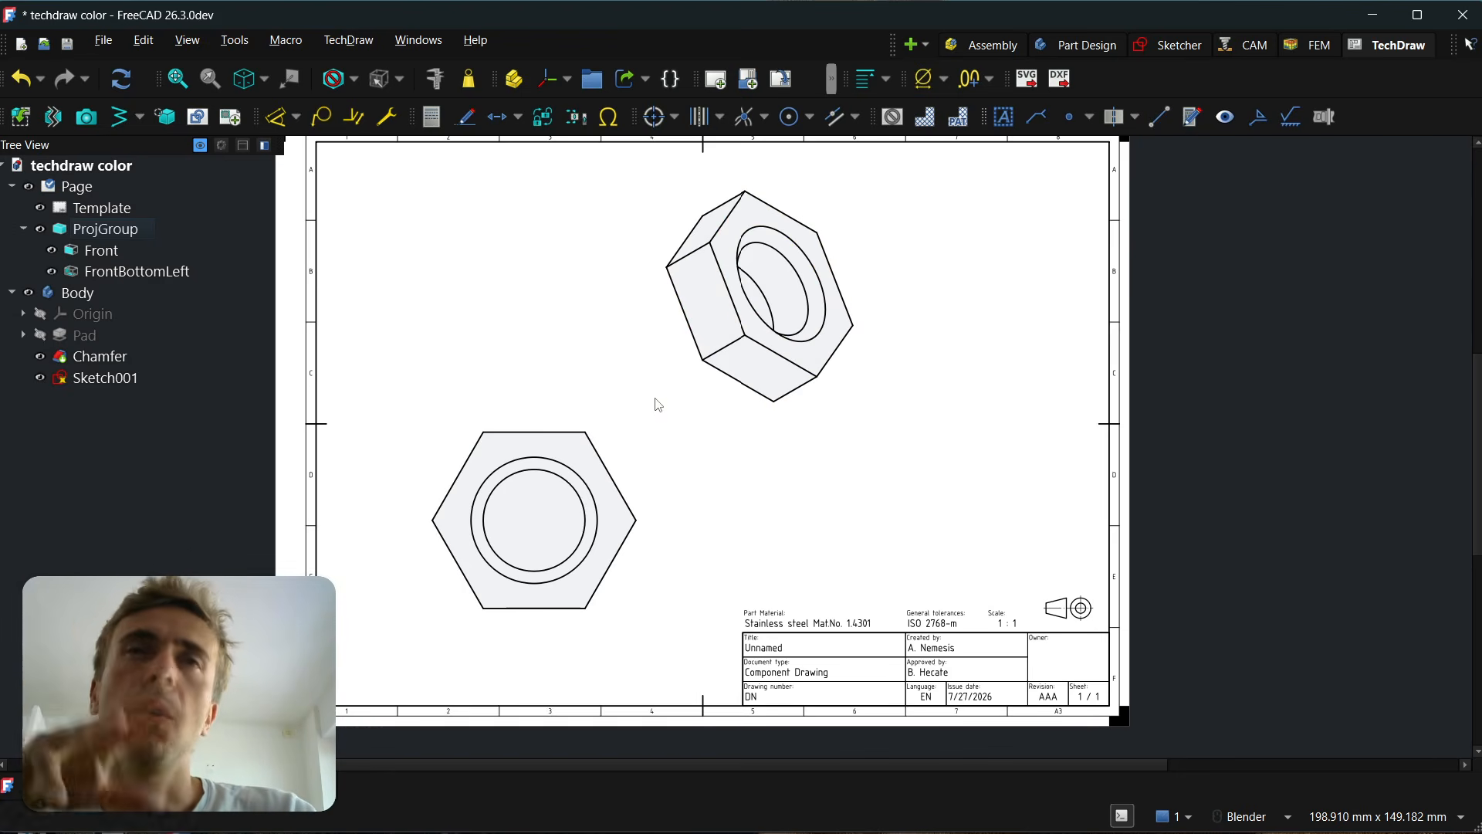
Add a 2-point cosmetic line joining the upper-right and lower-right corners of the hexagon in the Front view.
scroll(372, 464, "up", 5)
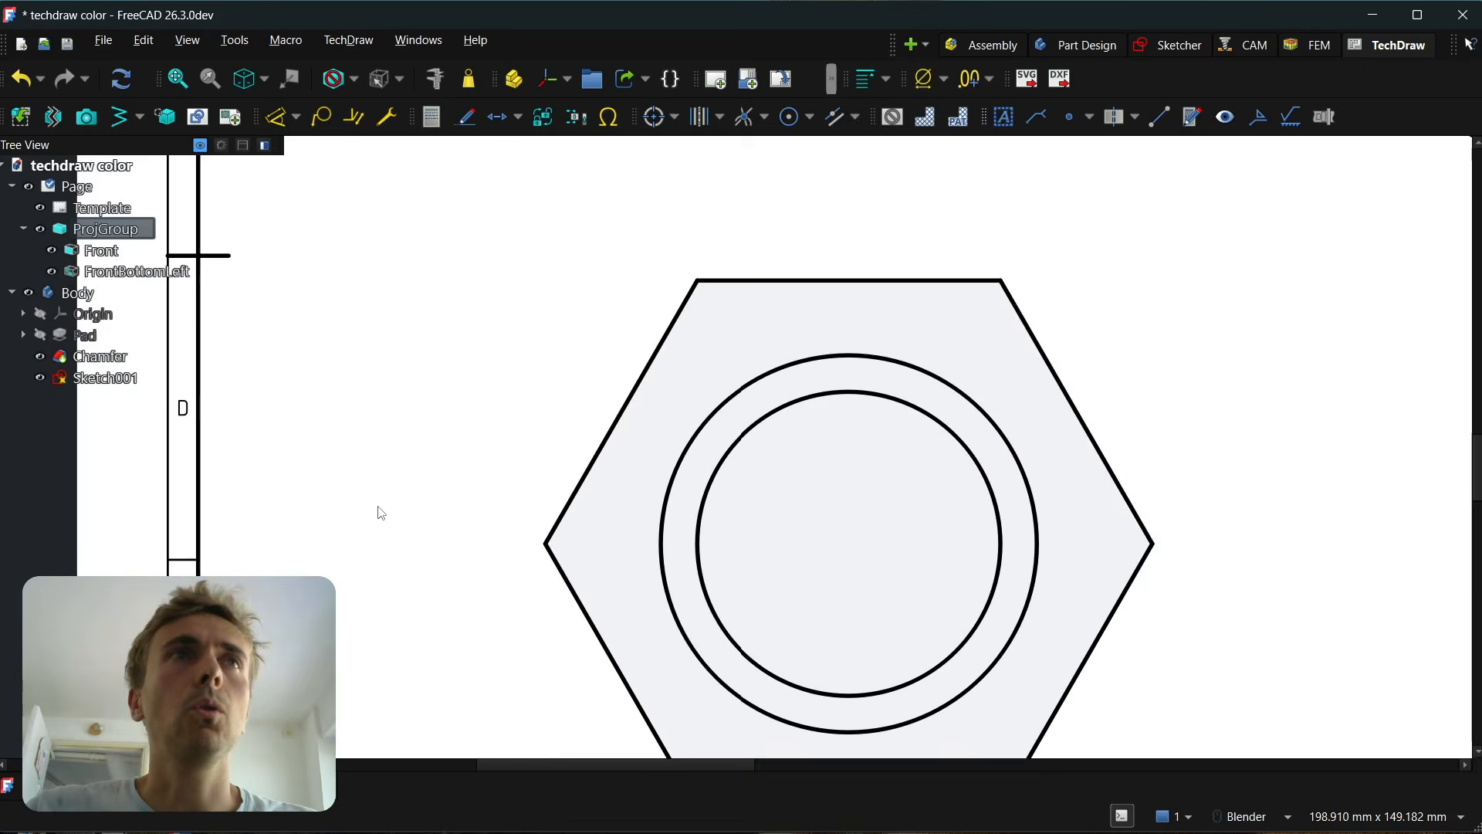
scroll(721, 409, "down", 3)
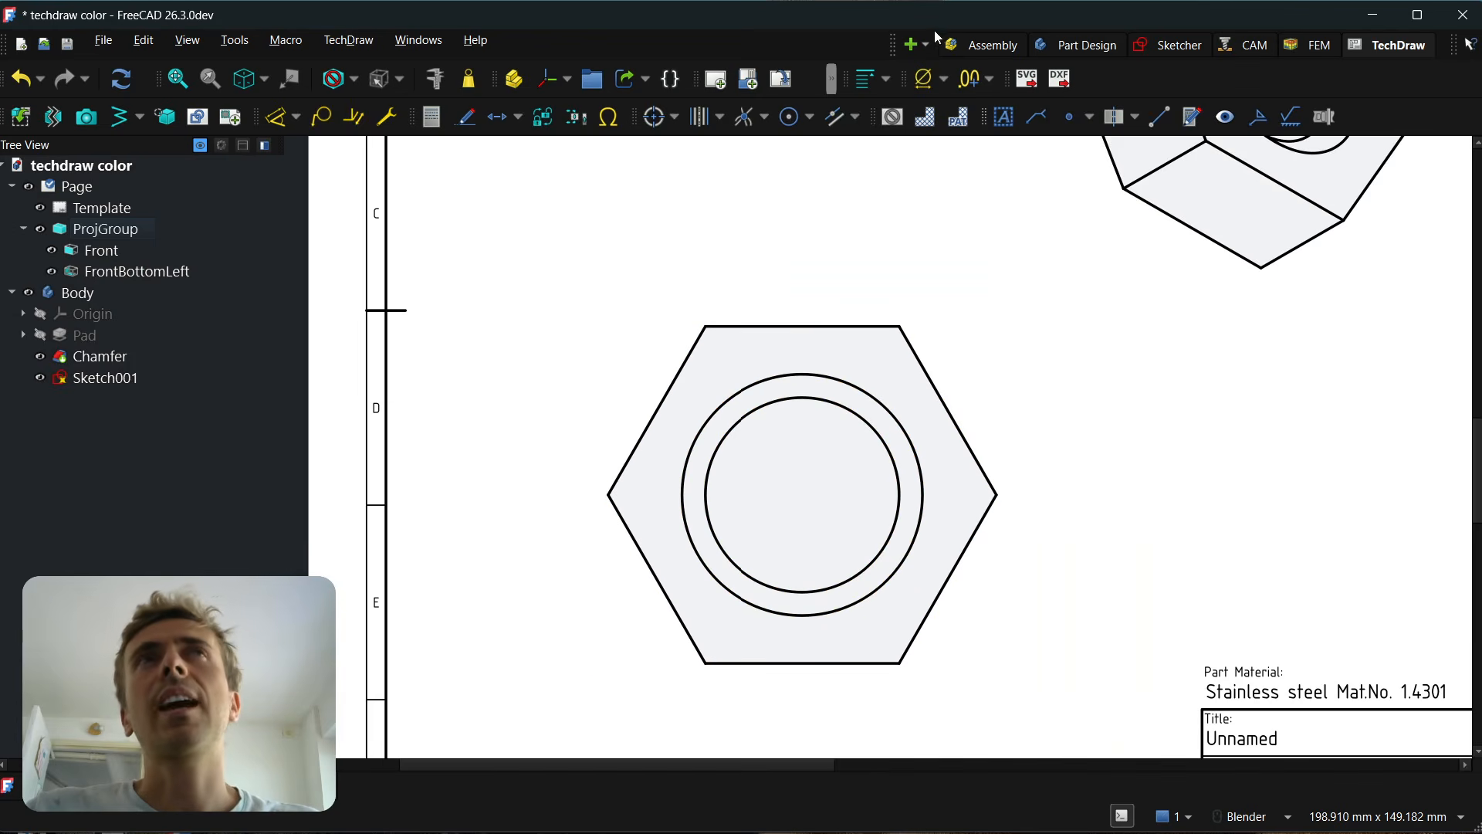
left_click(789, 122)
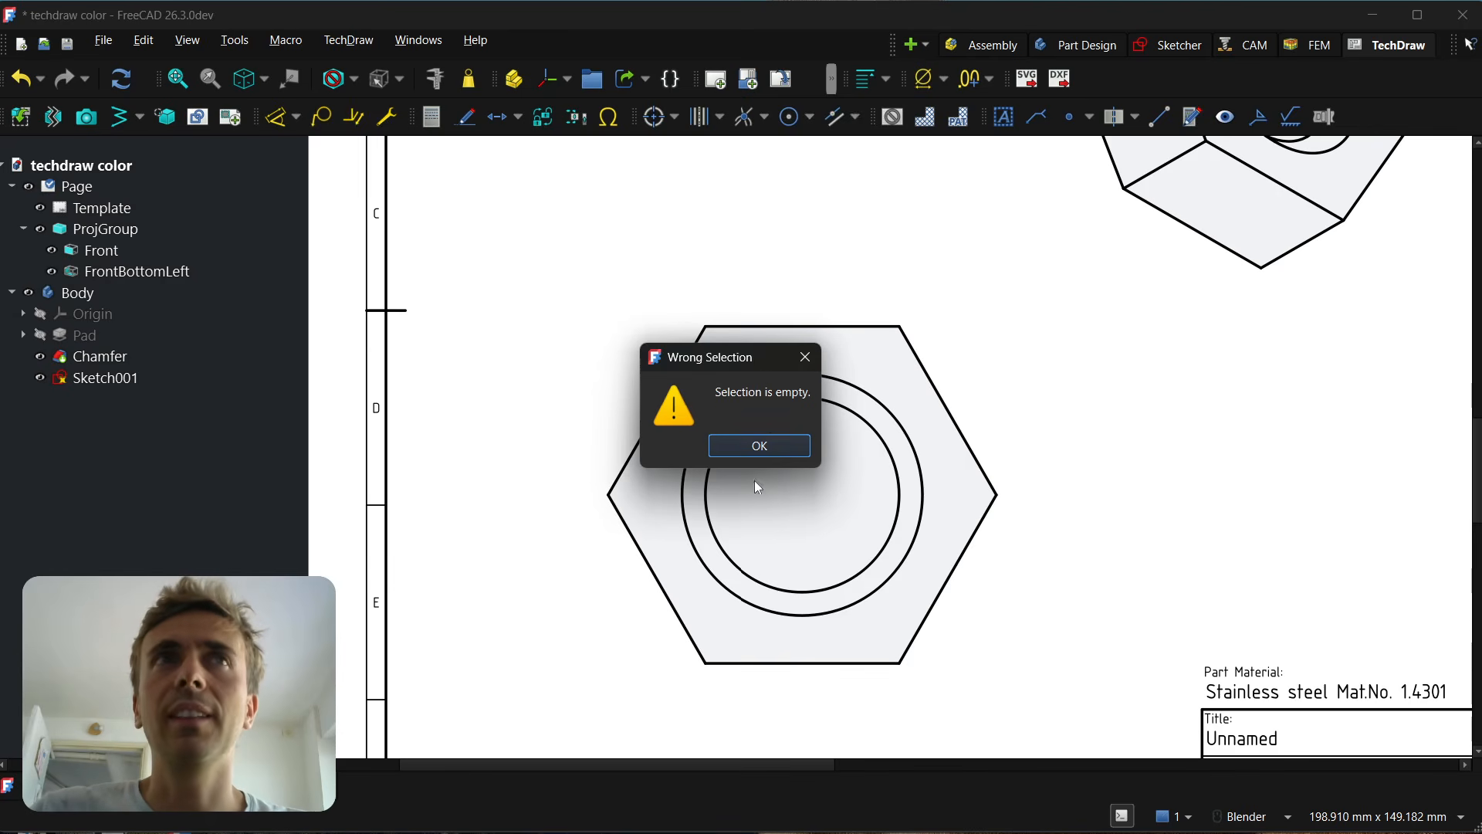
left_click(785, 451)
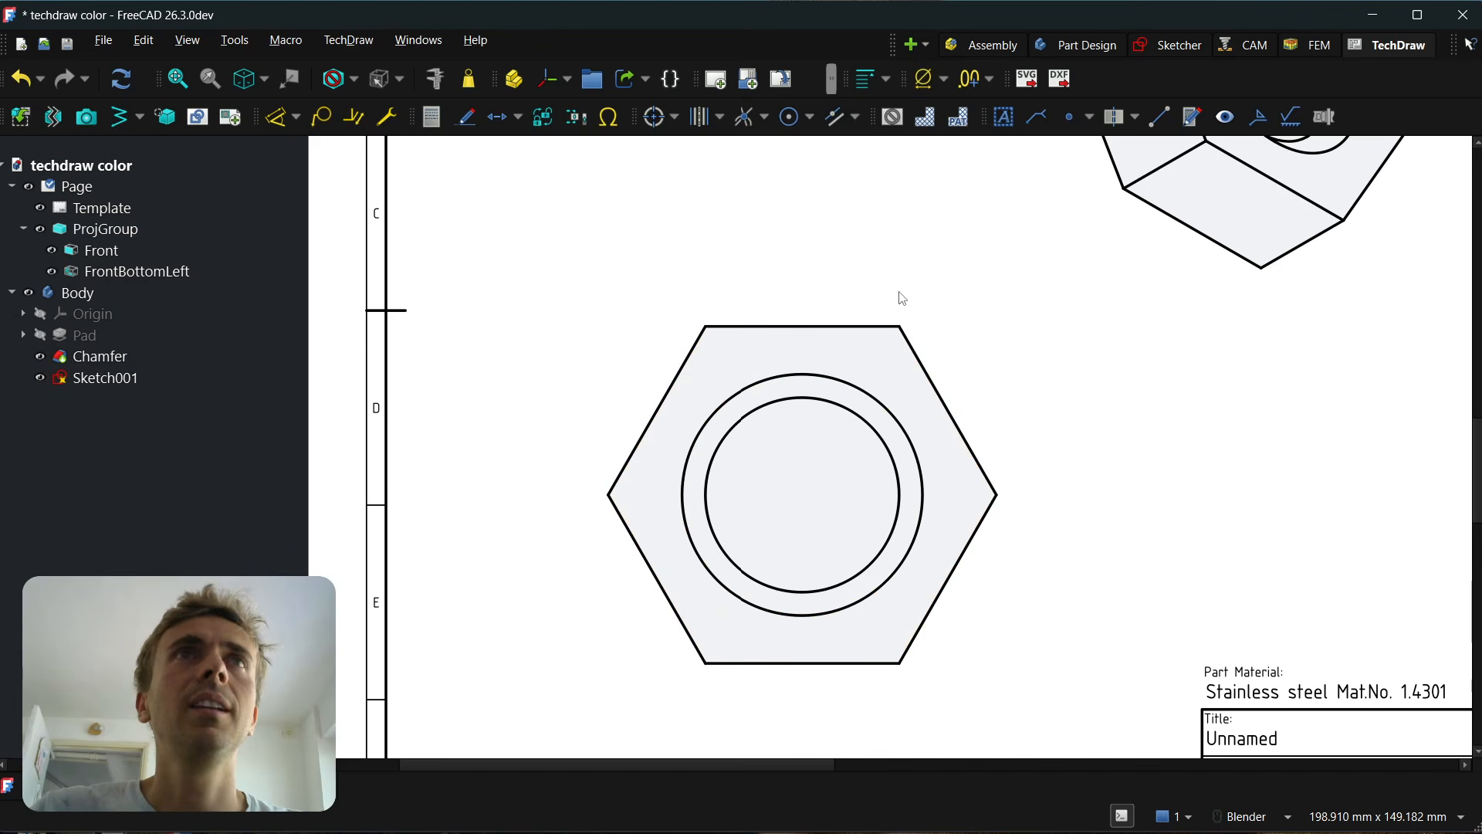
left_click(899, 327)
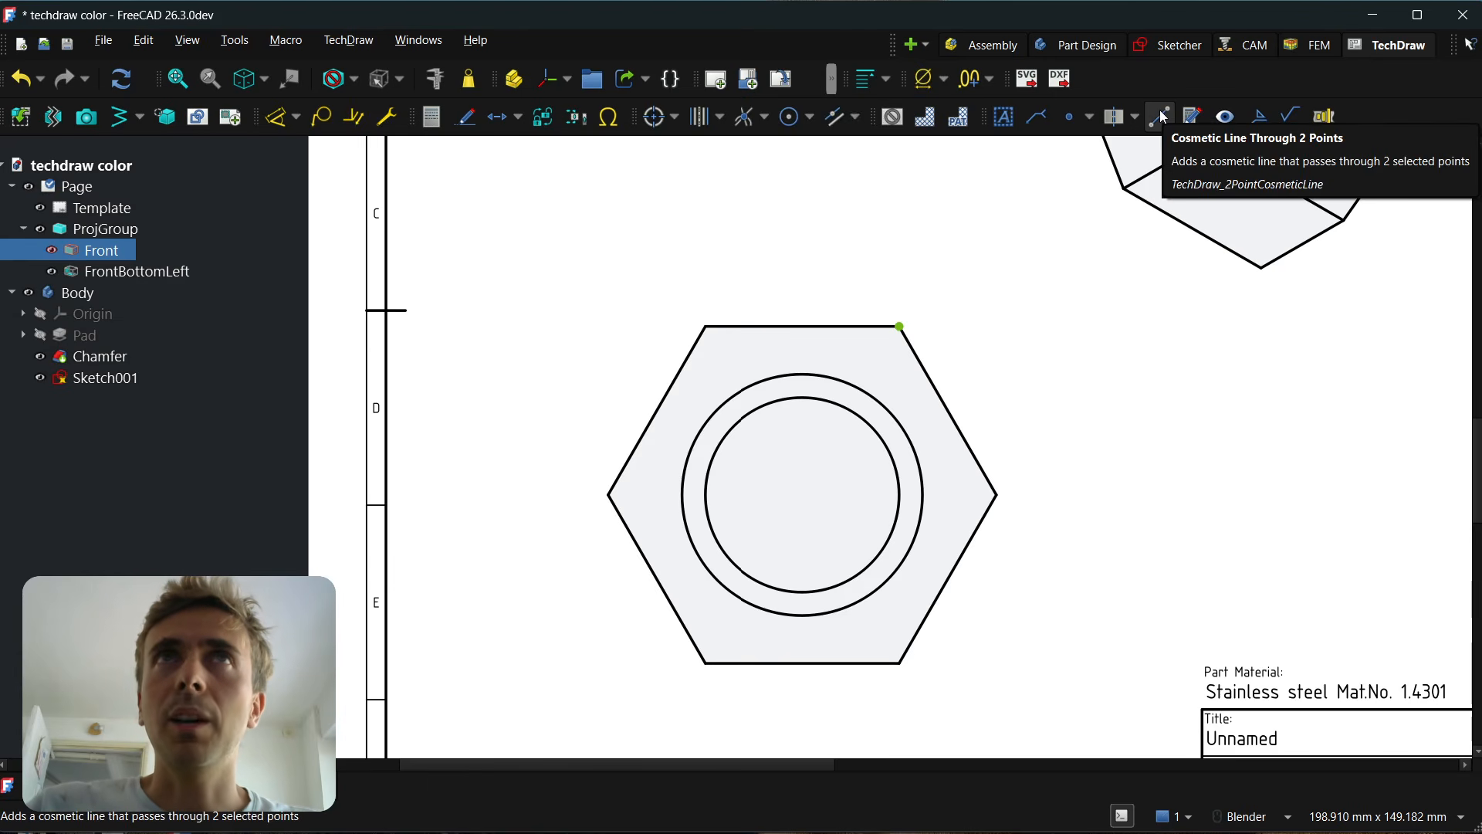
left_click(899, 663, "ctrl")
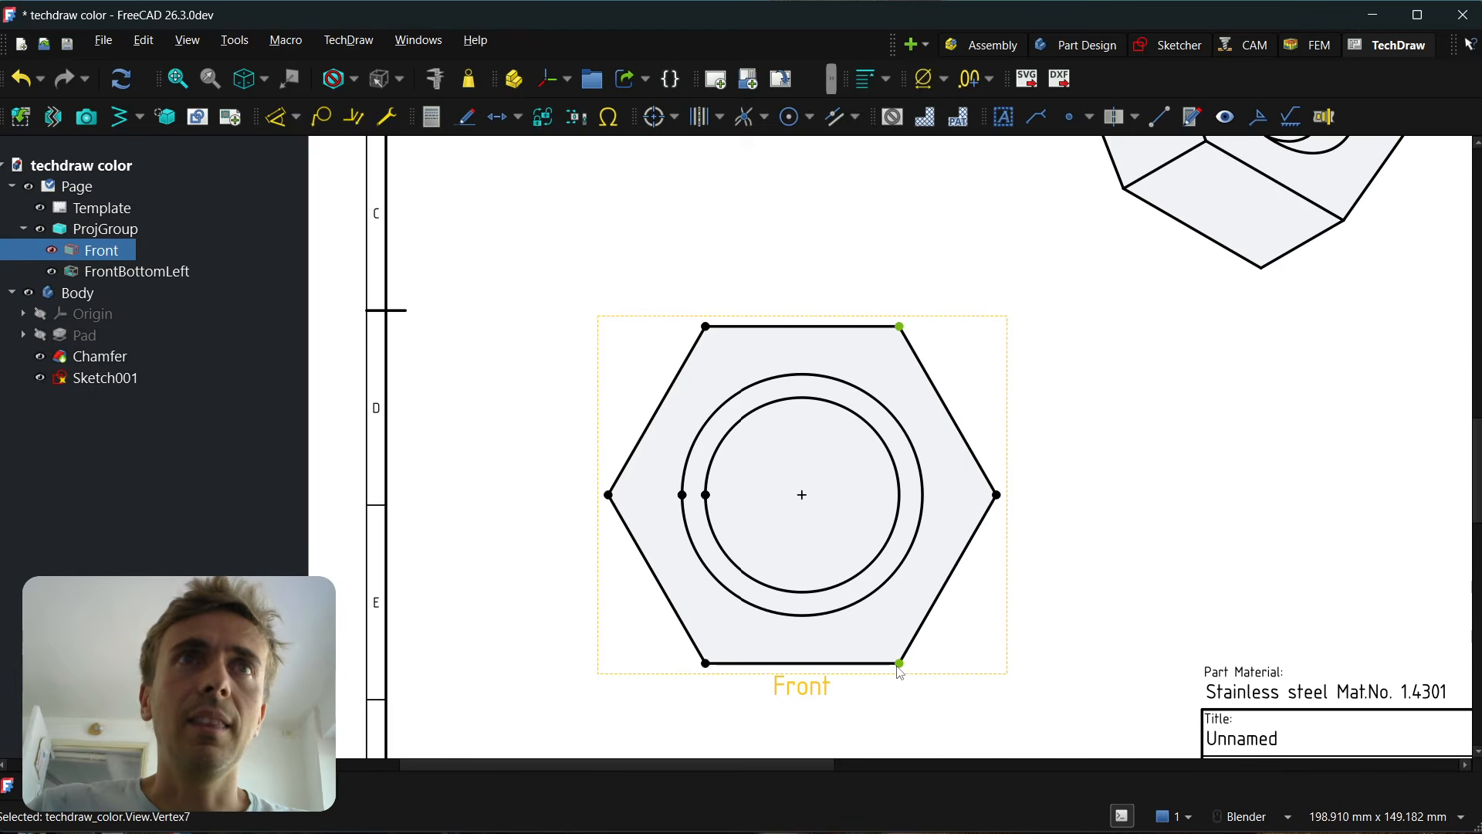
left_click(1158, 118)
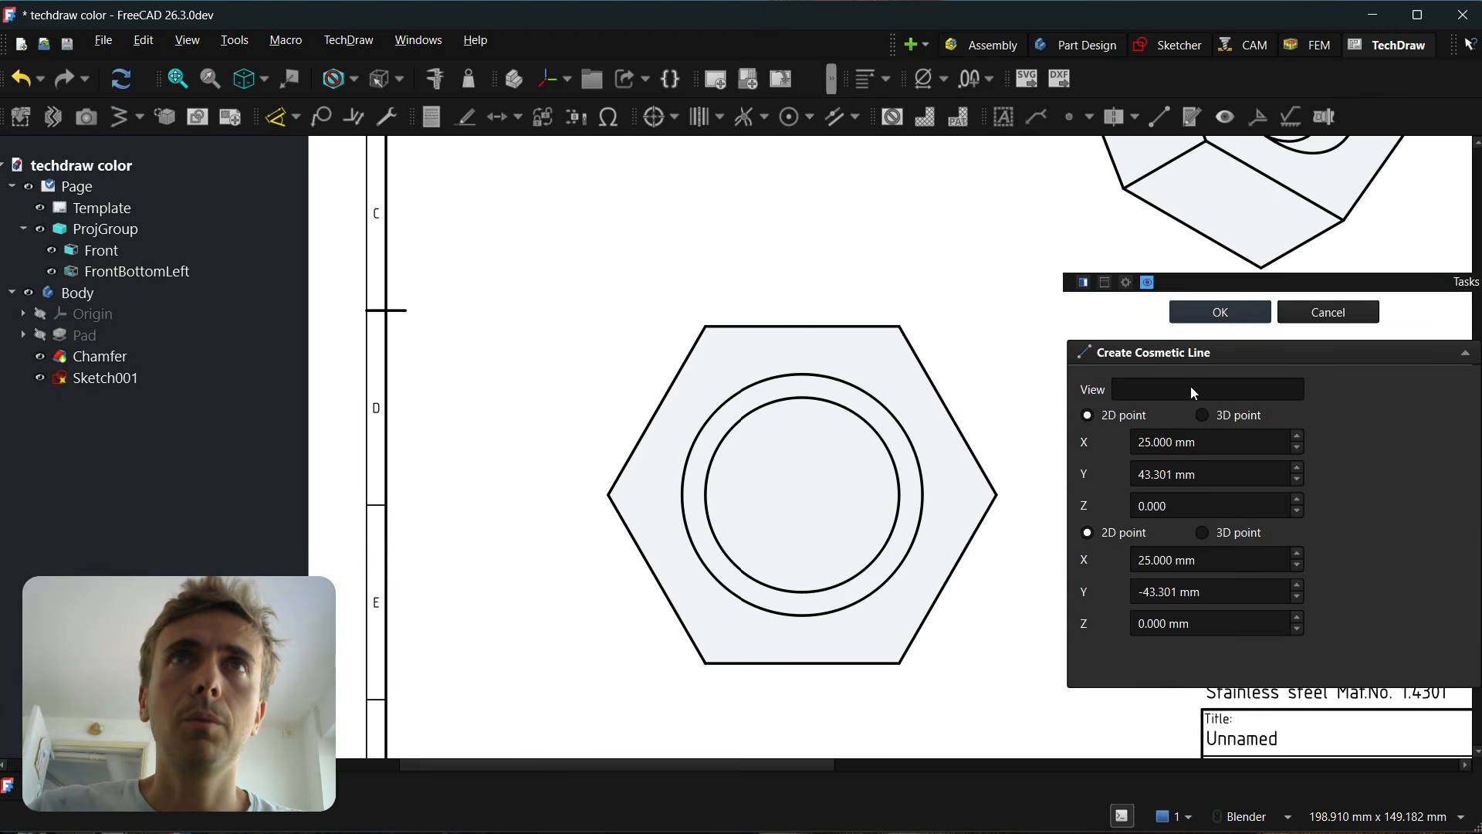
left_click(817, 684)
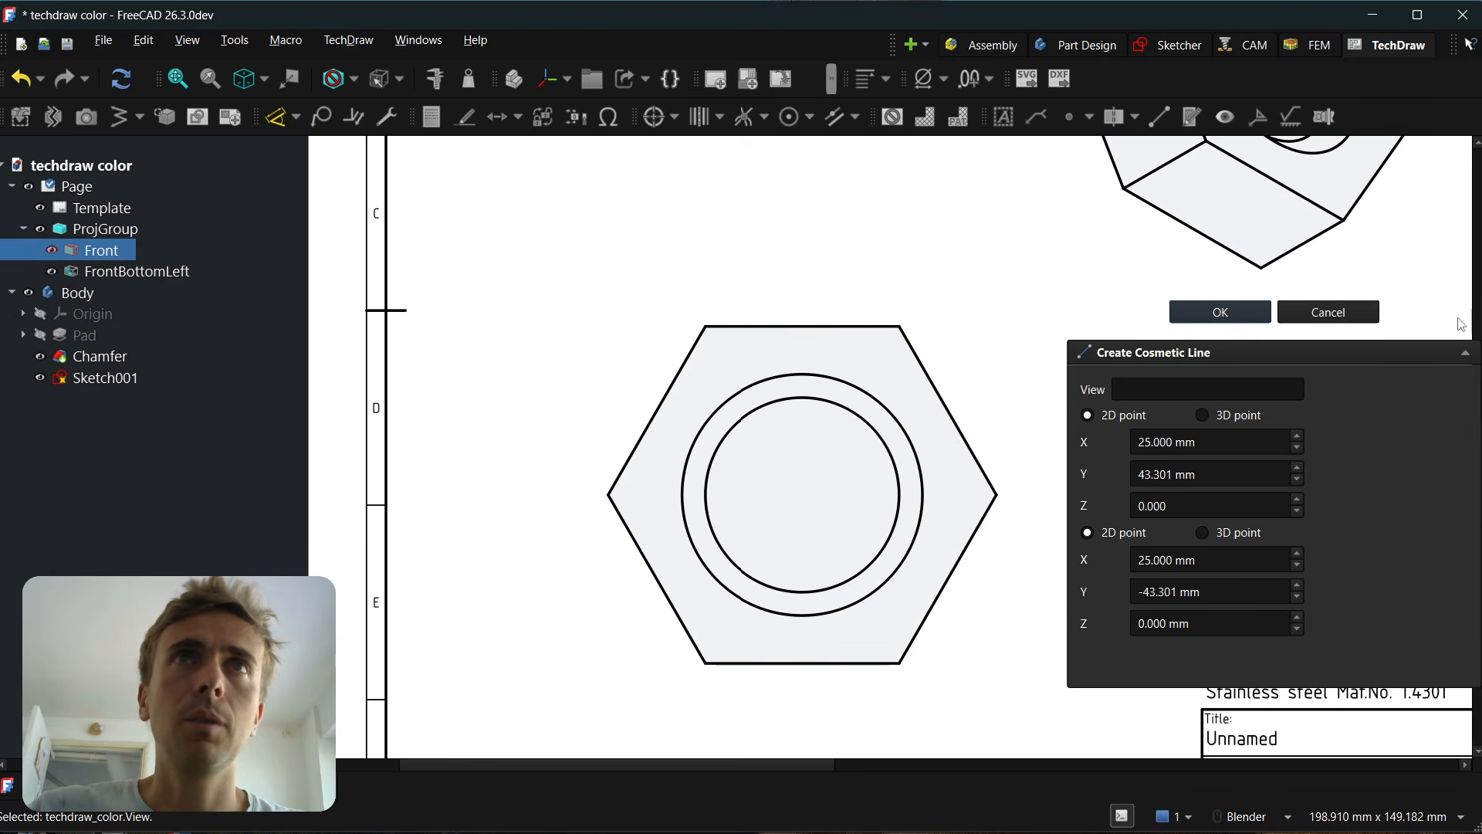
left_click(1220, 312)
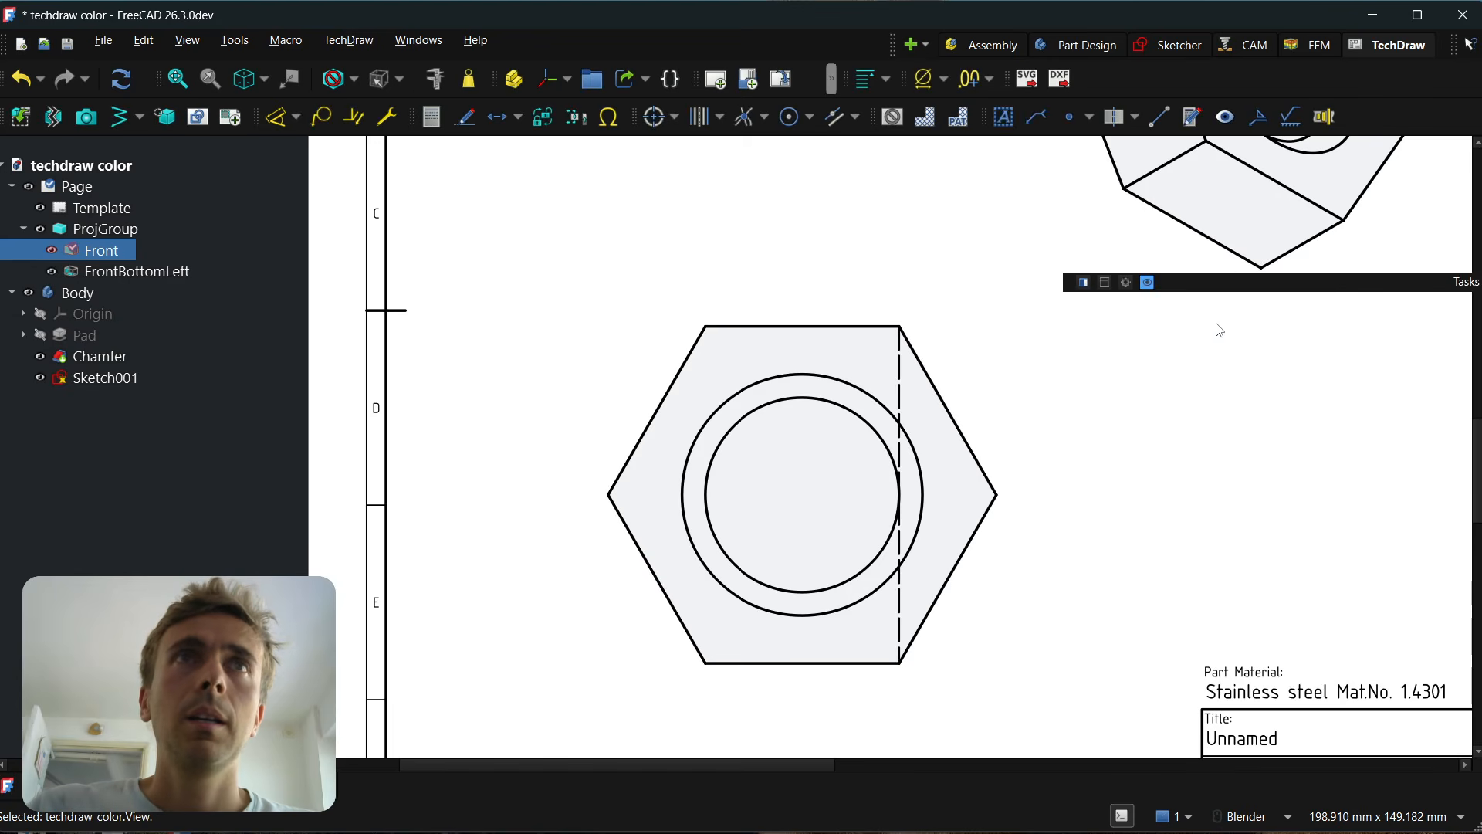
Set the default line style for cosmetic lines and centerlines to Viewing-plane.
left_click(899, 386)
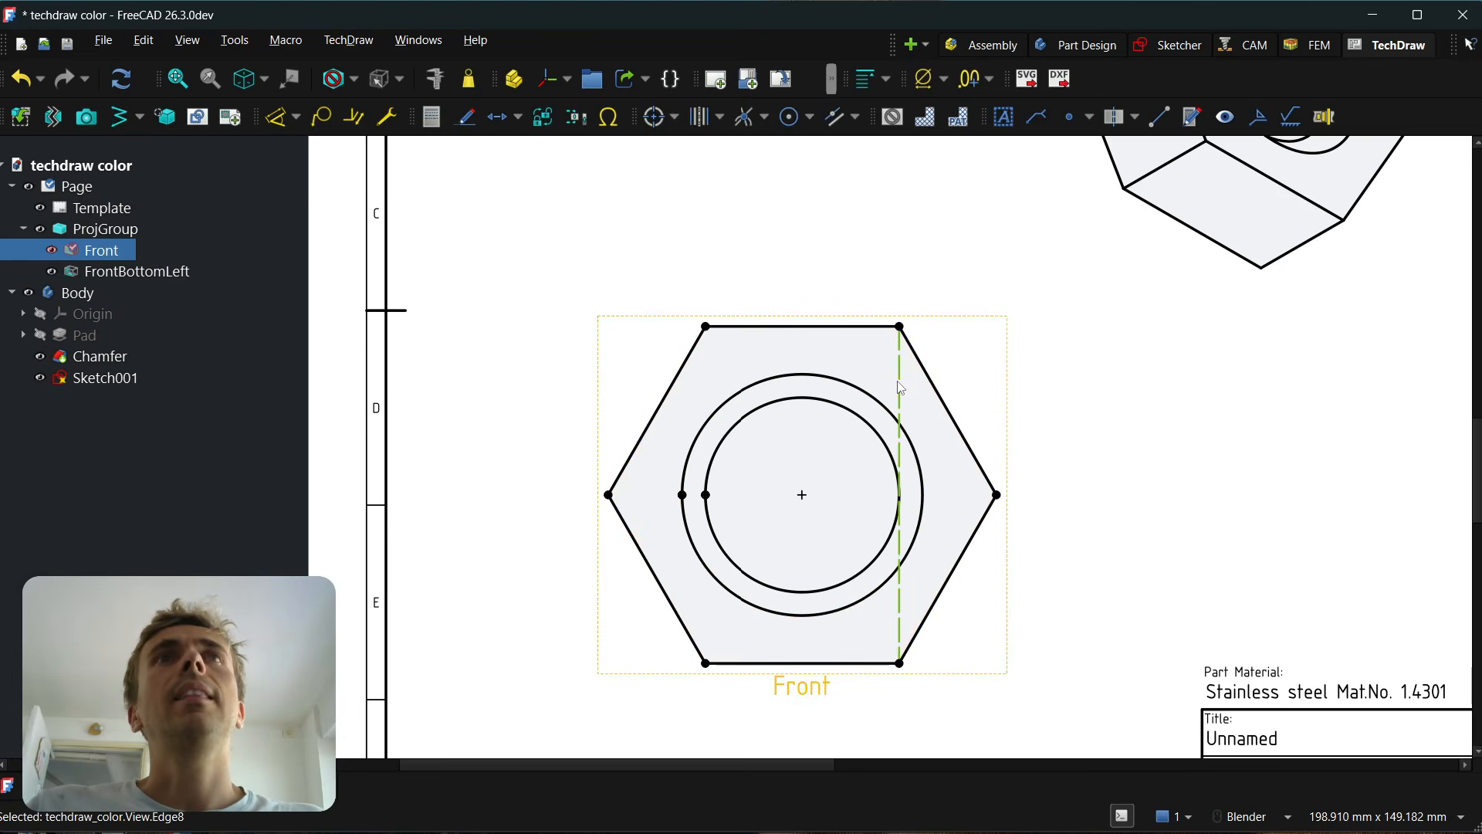
left_click(1194, 463)
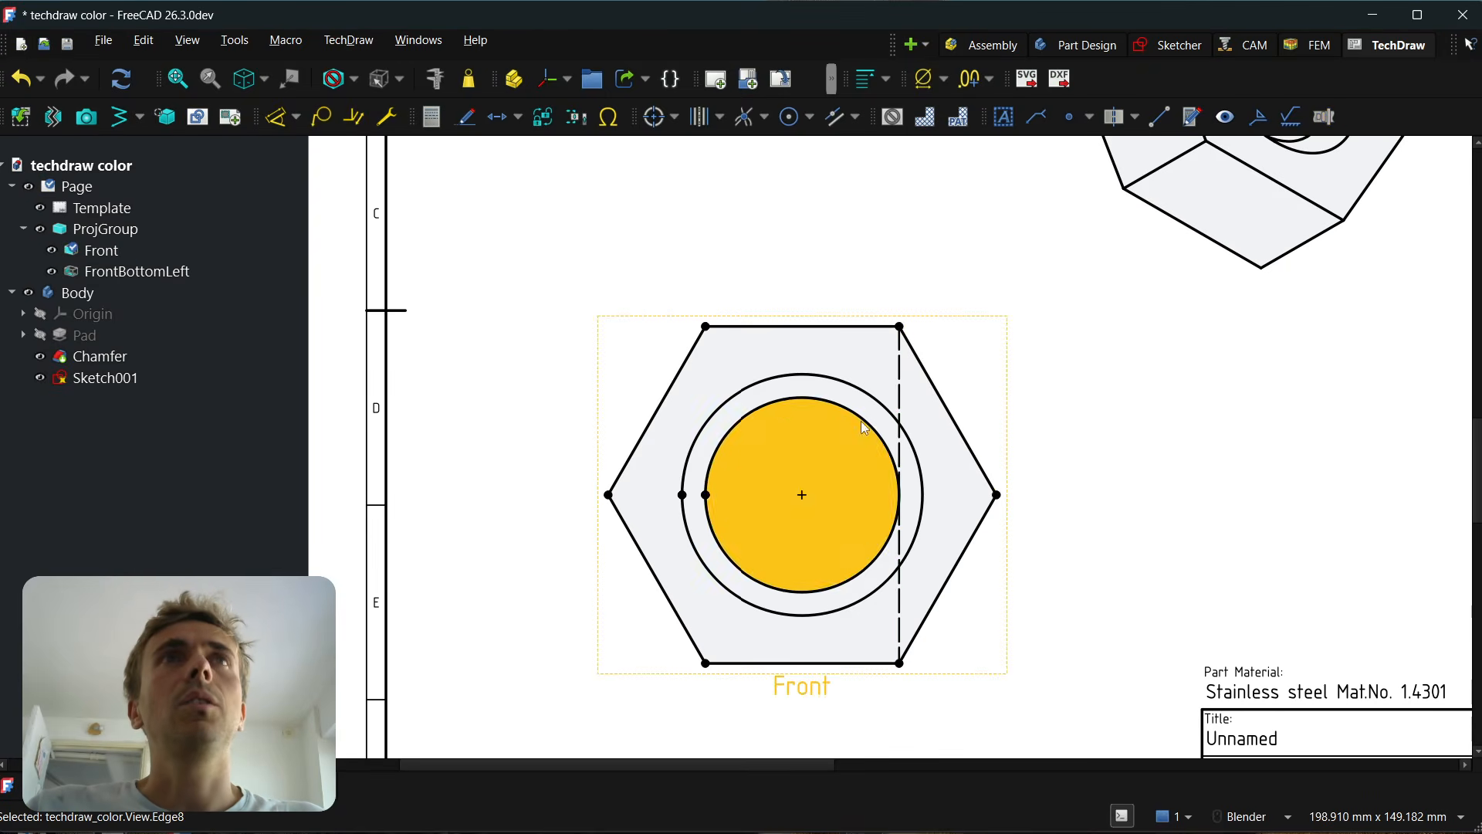
left_click(900, 382)
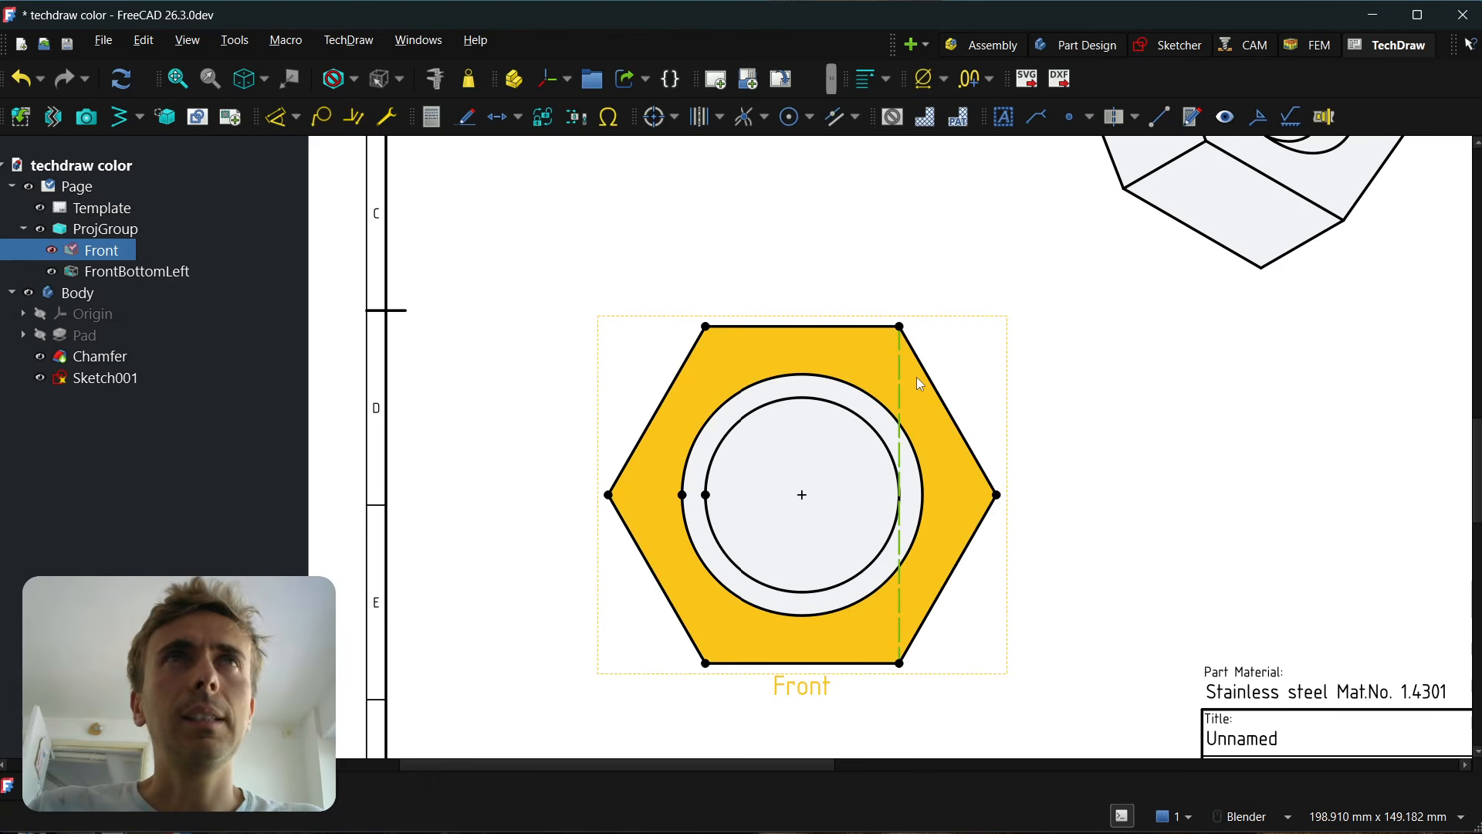
left_click(431, 119)
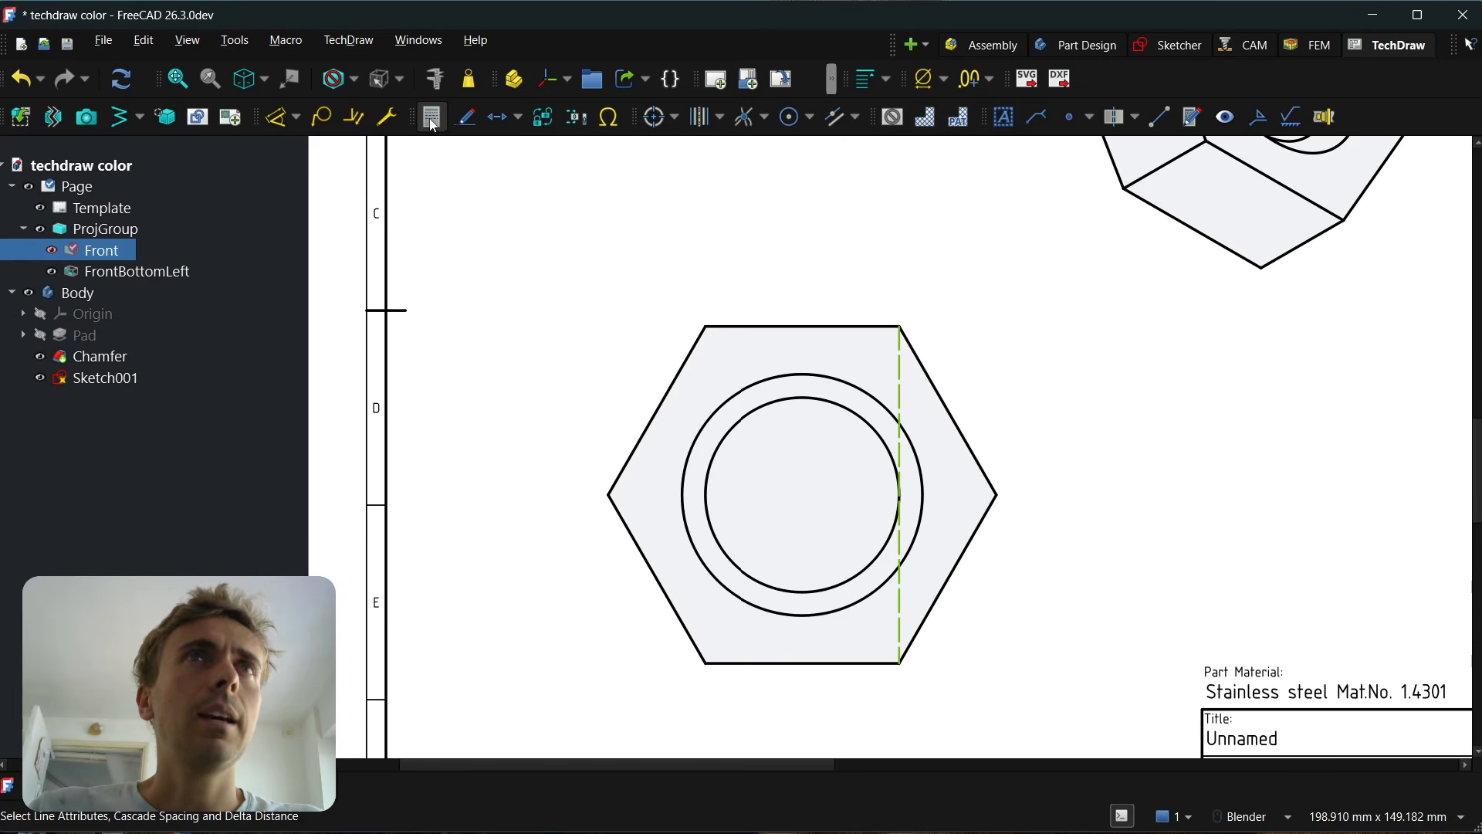
left_click(1250, 397)
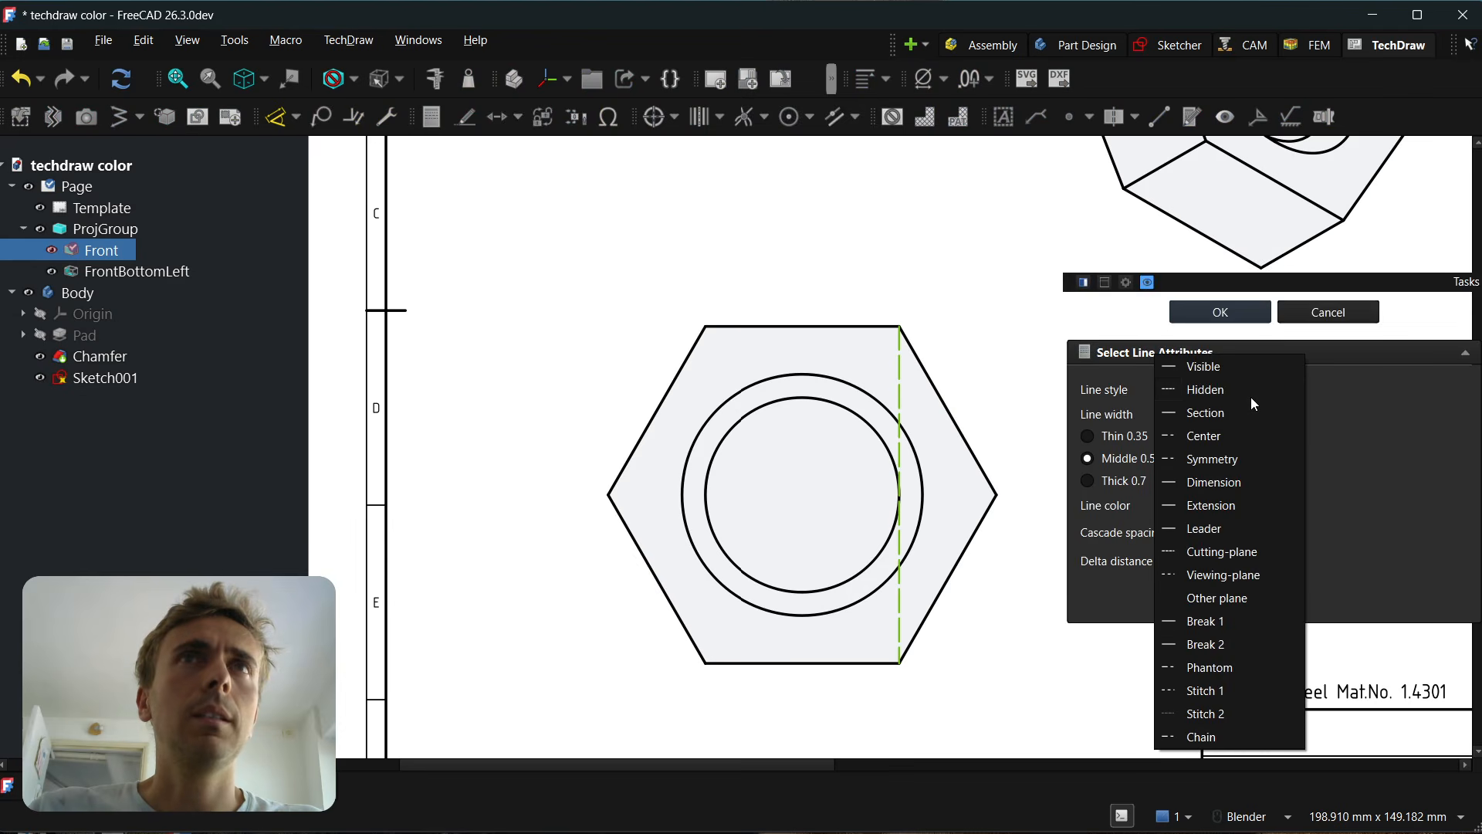
left_click(1231, 437)
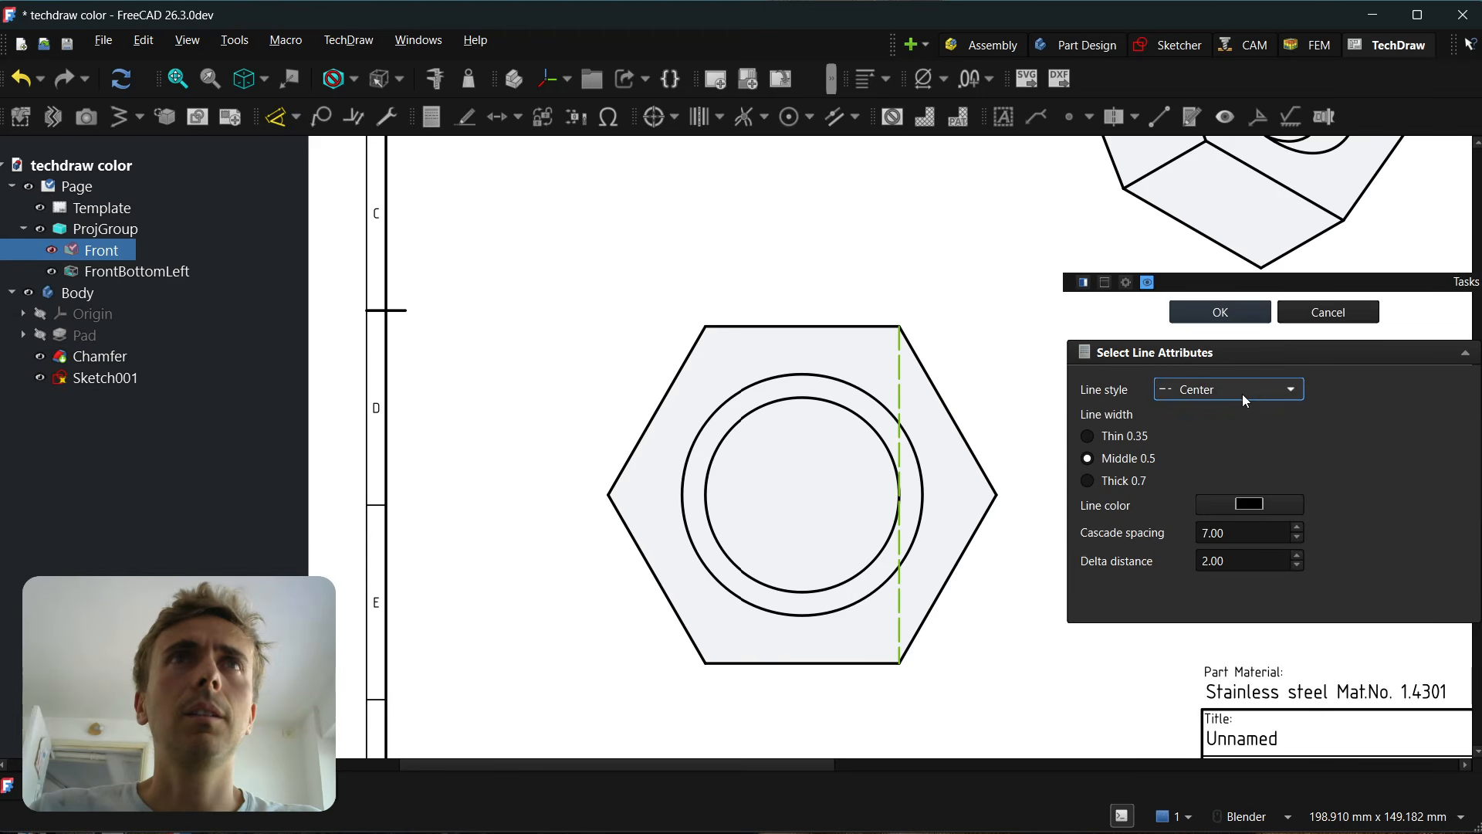
left_click(1243, 394)
left_click(1240, 463)
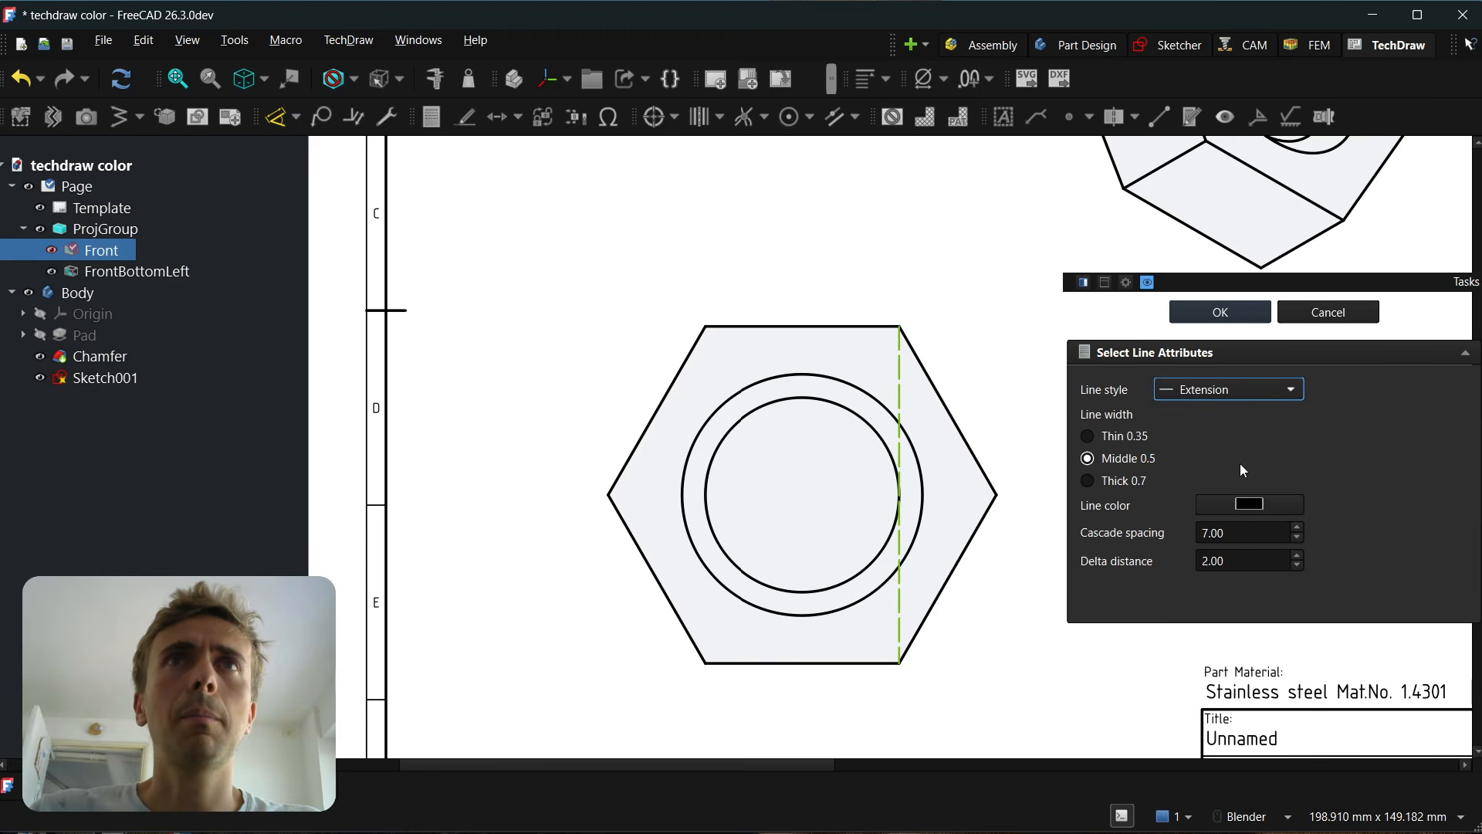
left_click(1253, 395)
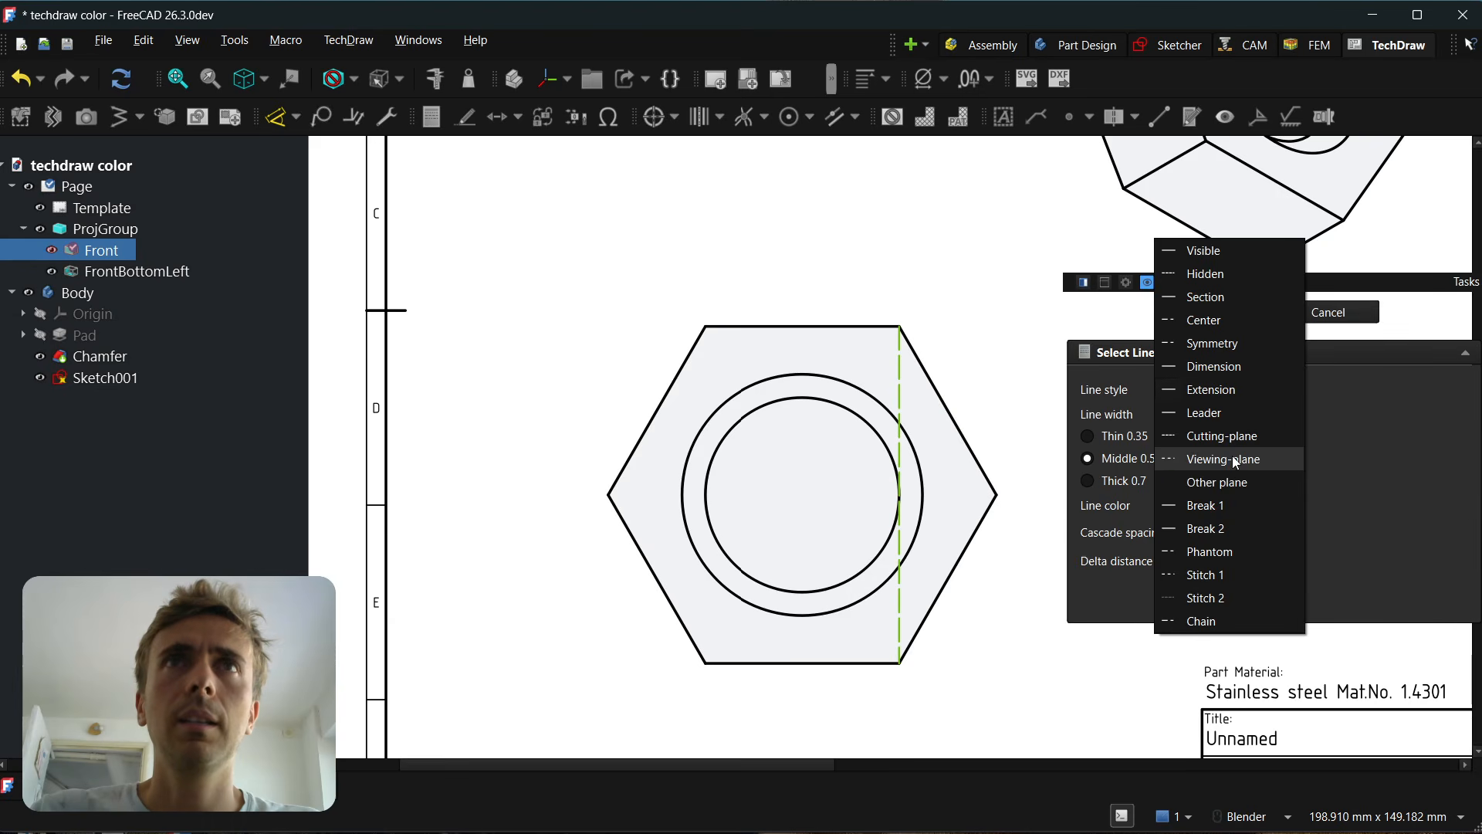
left_click(1232, 457)
left_click(1226, 315)
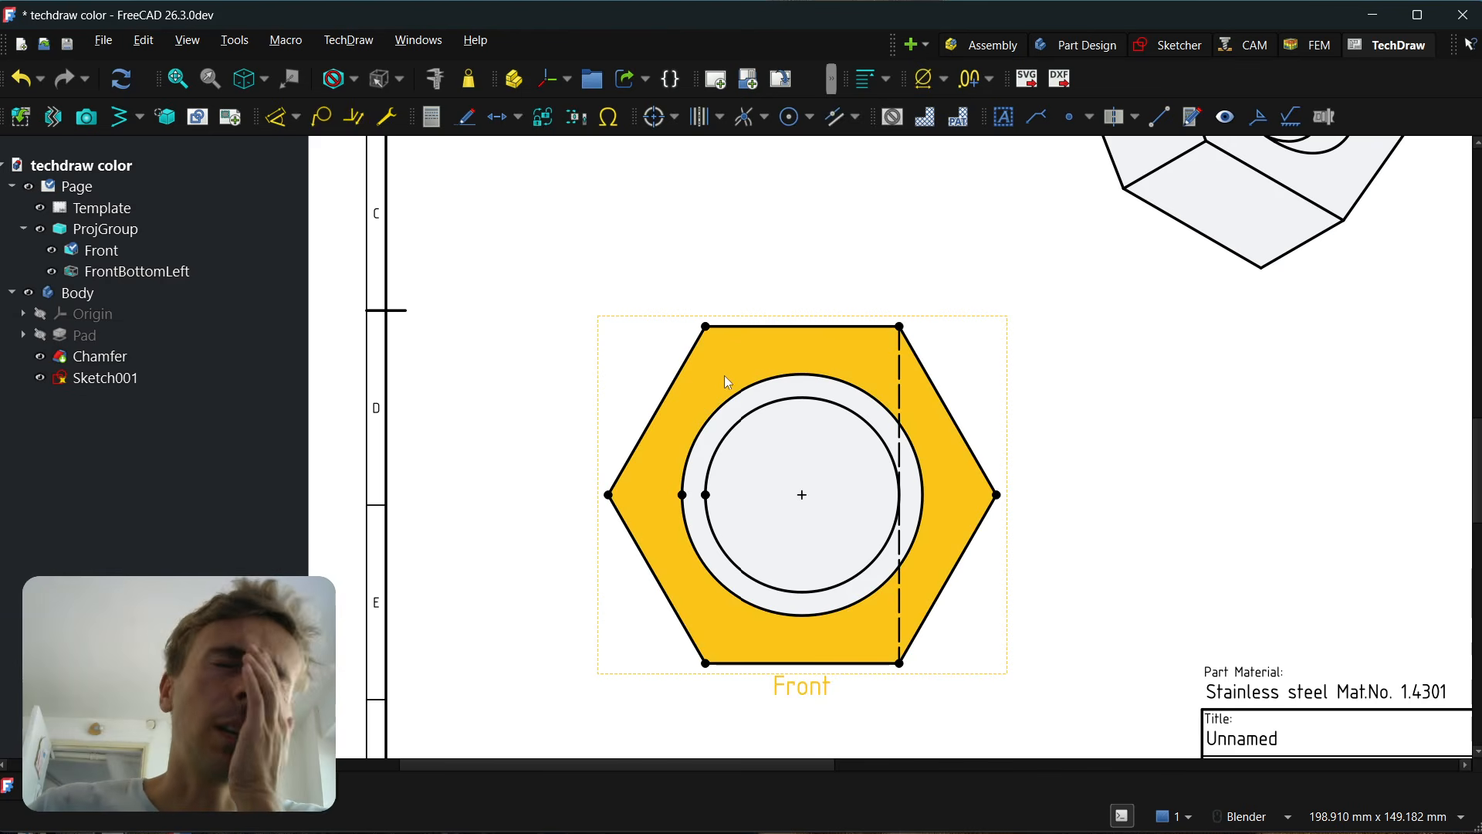
Apply the current default line attributes to the vertical cosmetic line in the Front view.
left_click(468, 123)
left_click(810, 445)
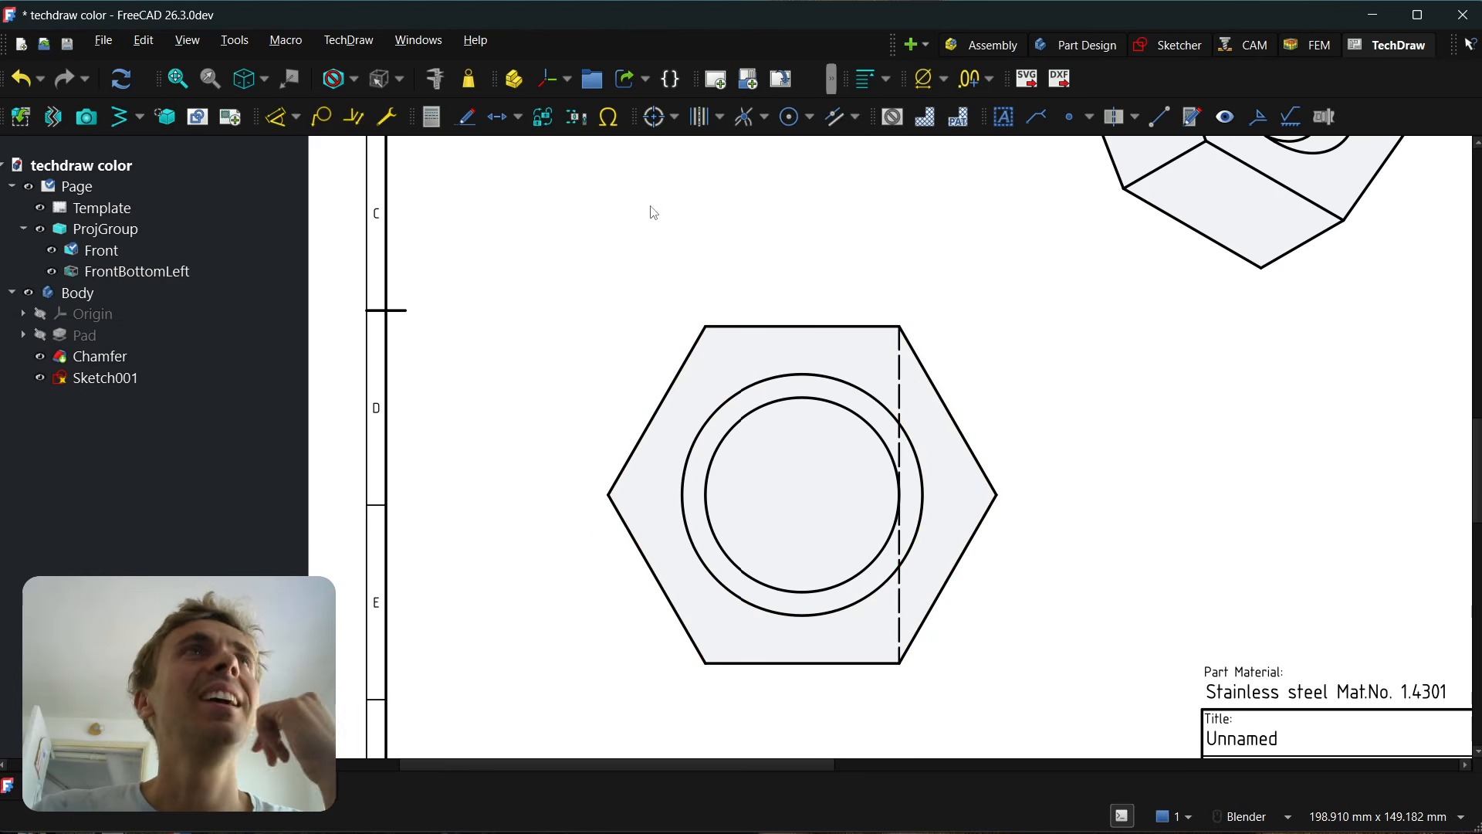
left_click(899, 455)
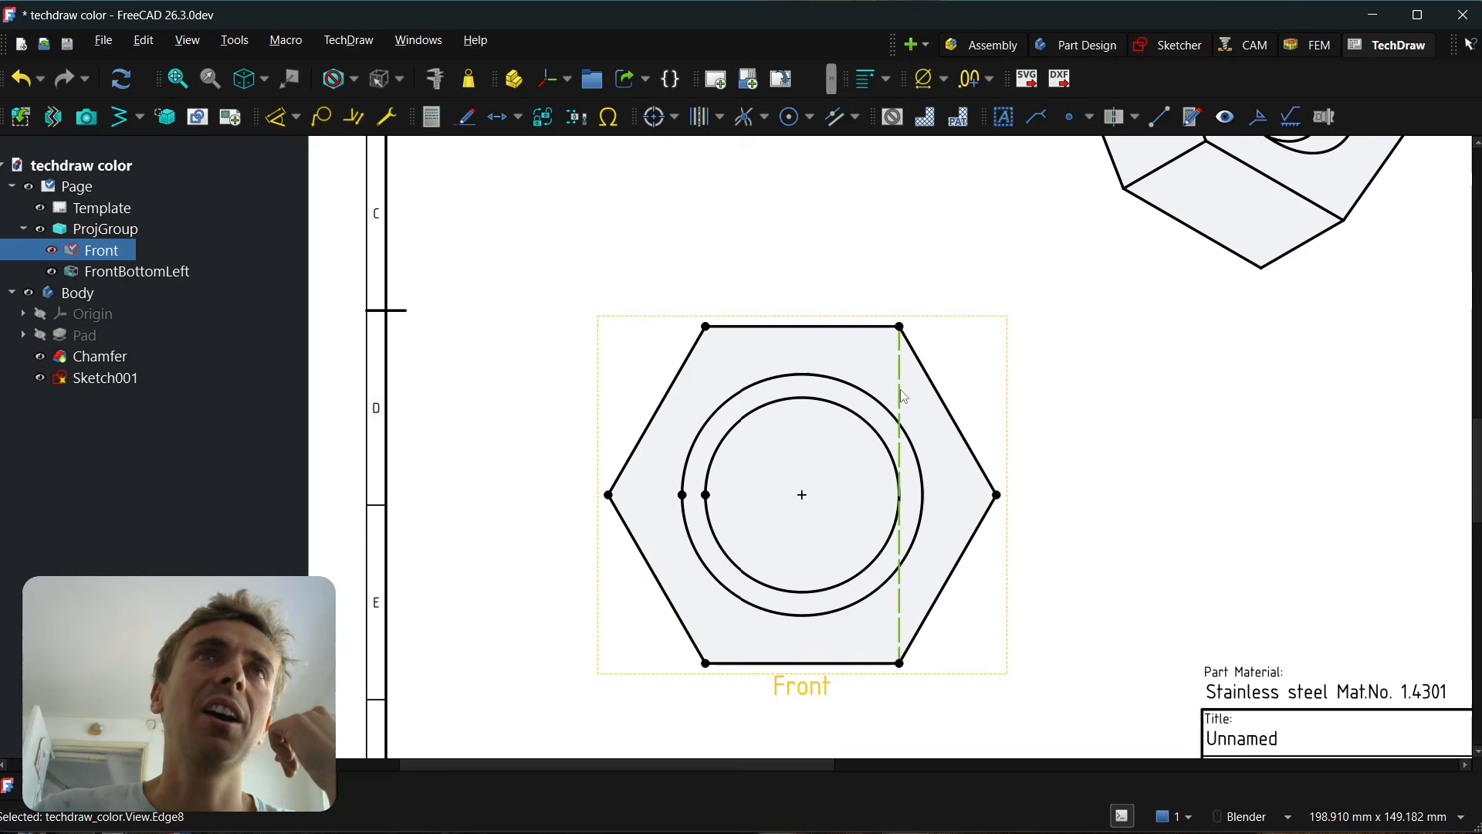
left_click(475, 120)
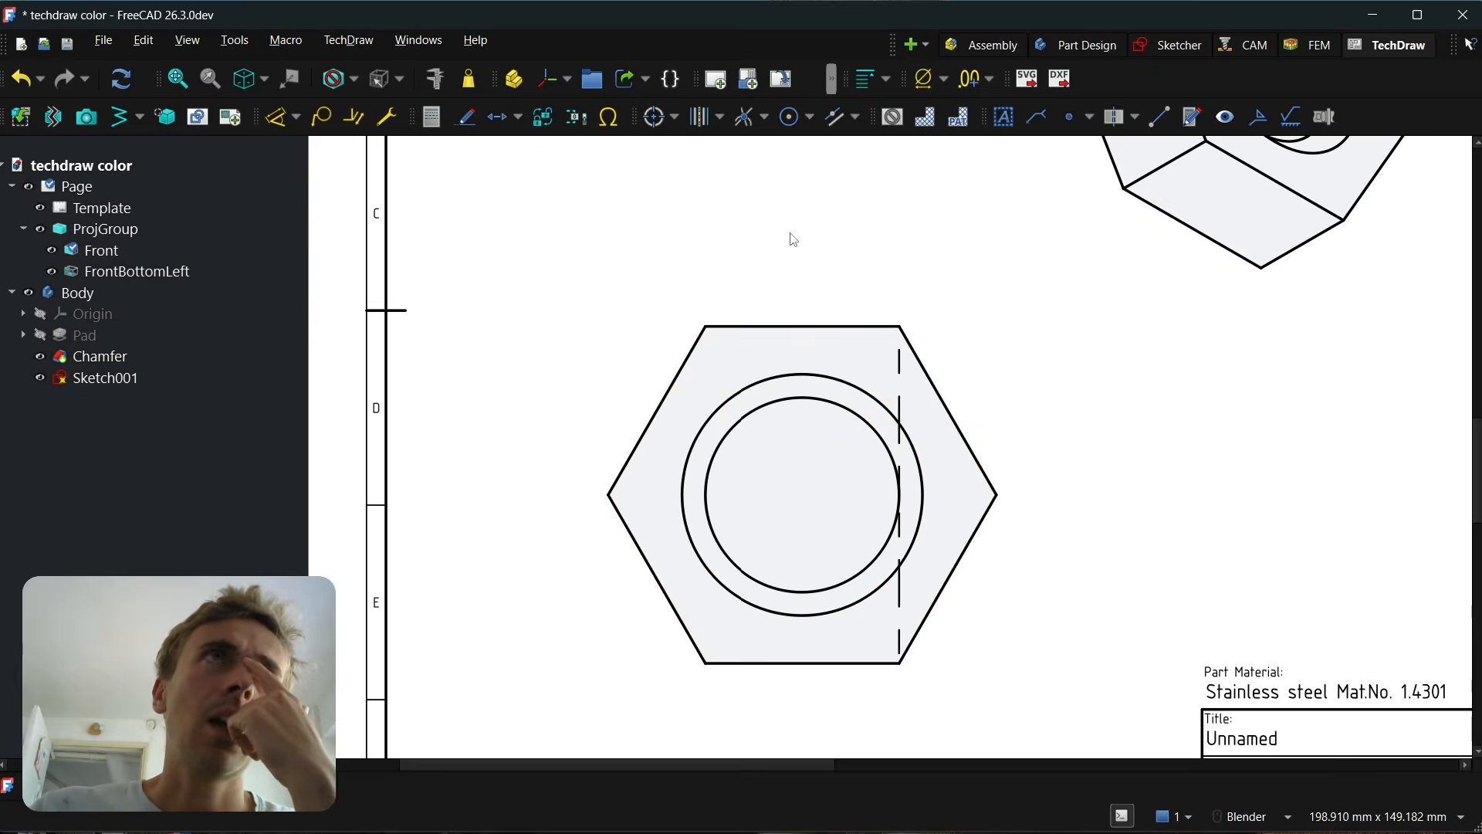
left_click(430, 122)
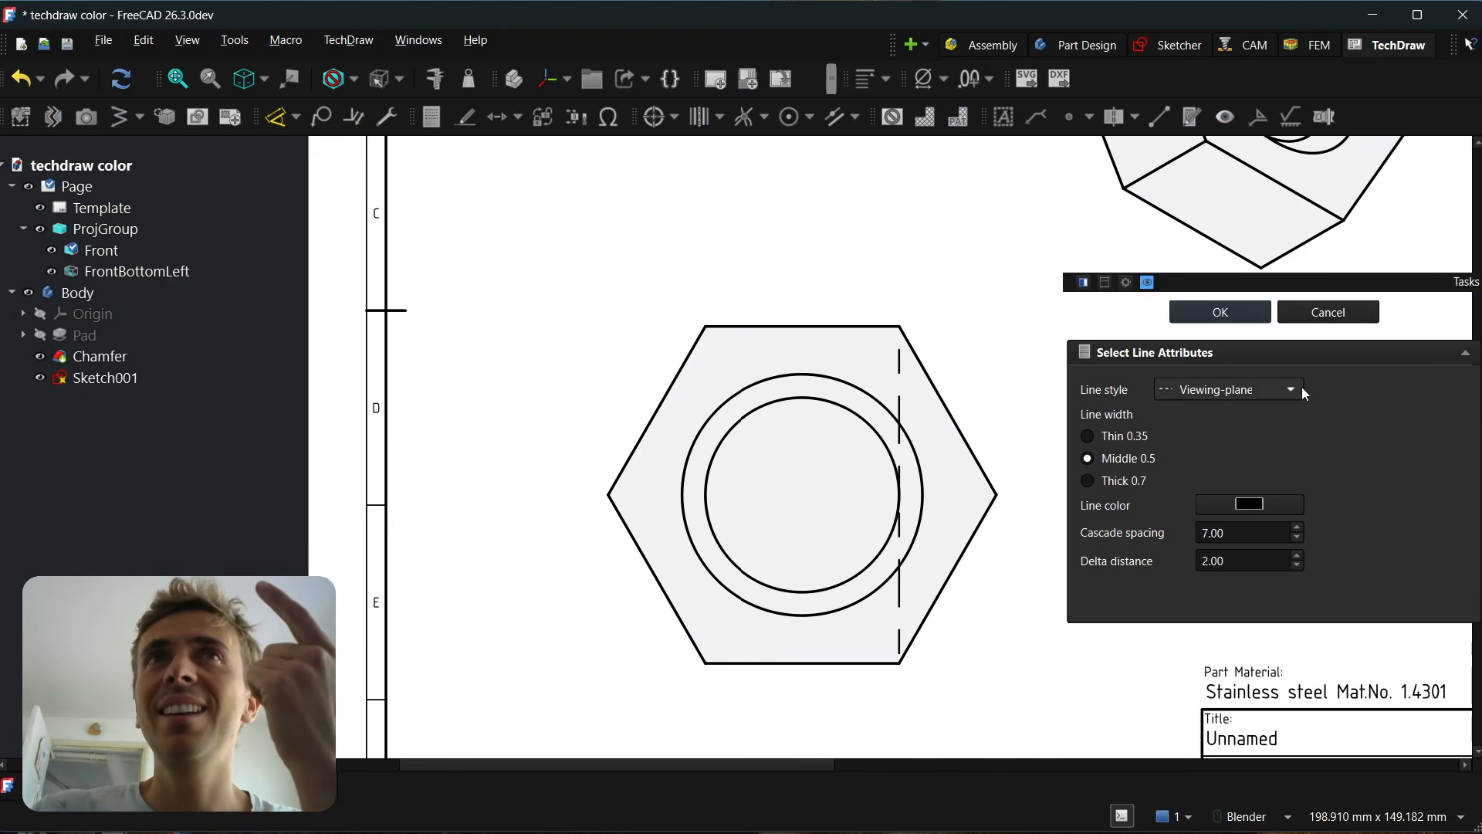
left_click(1261, 313)
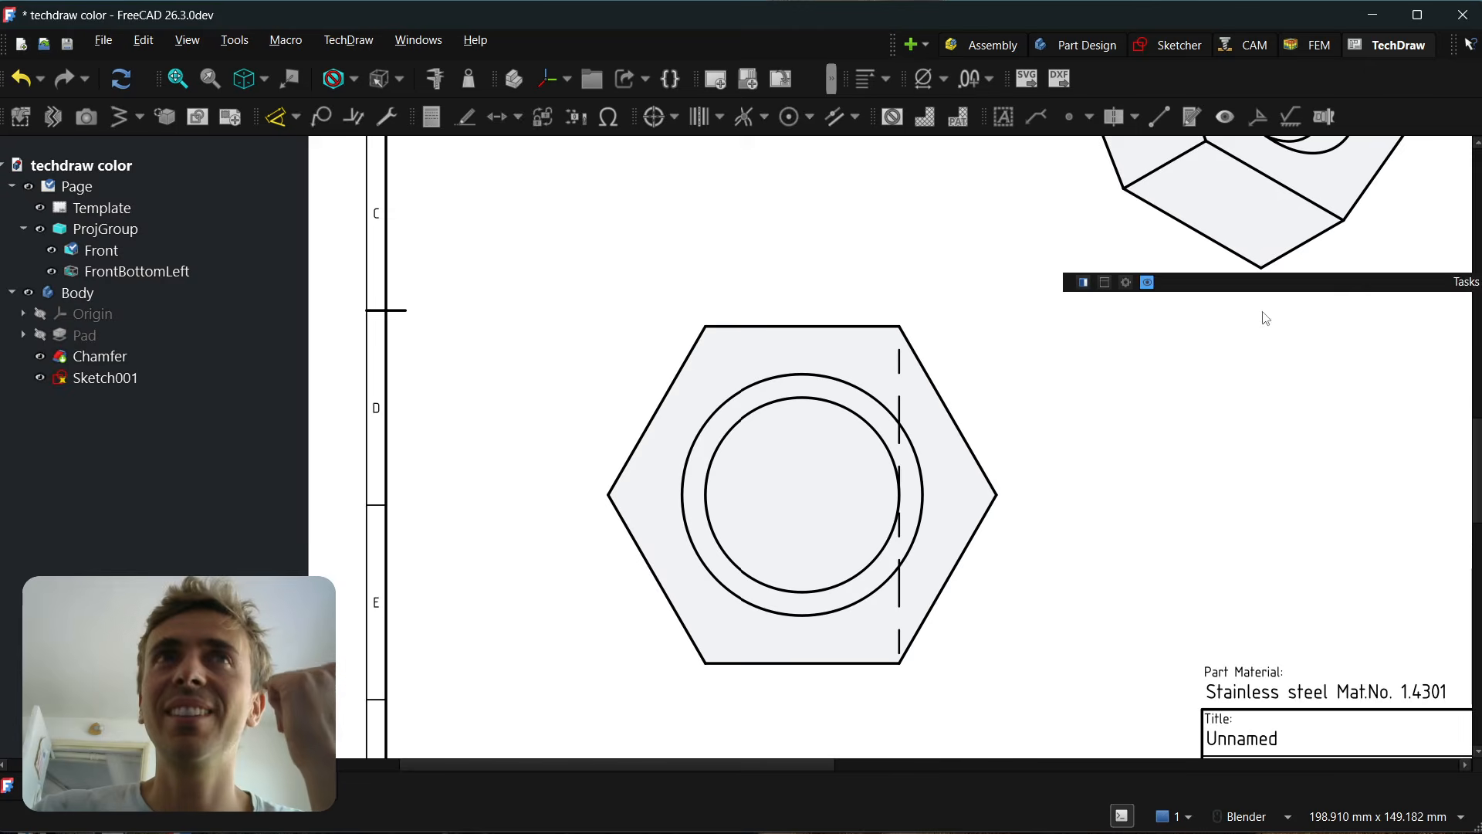
left_click(899, 403)
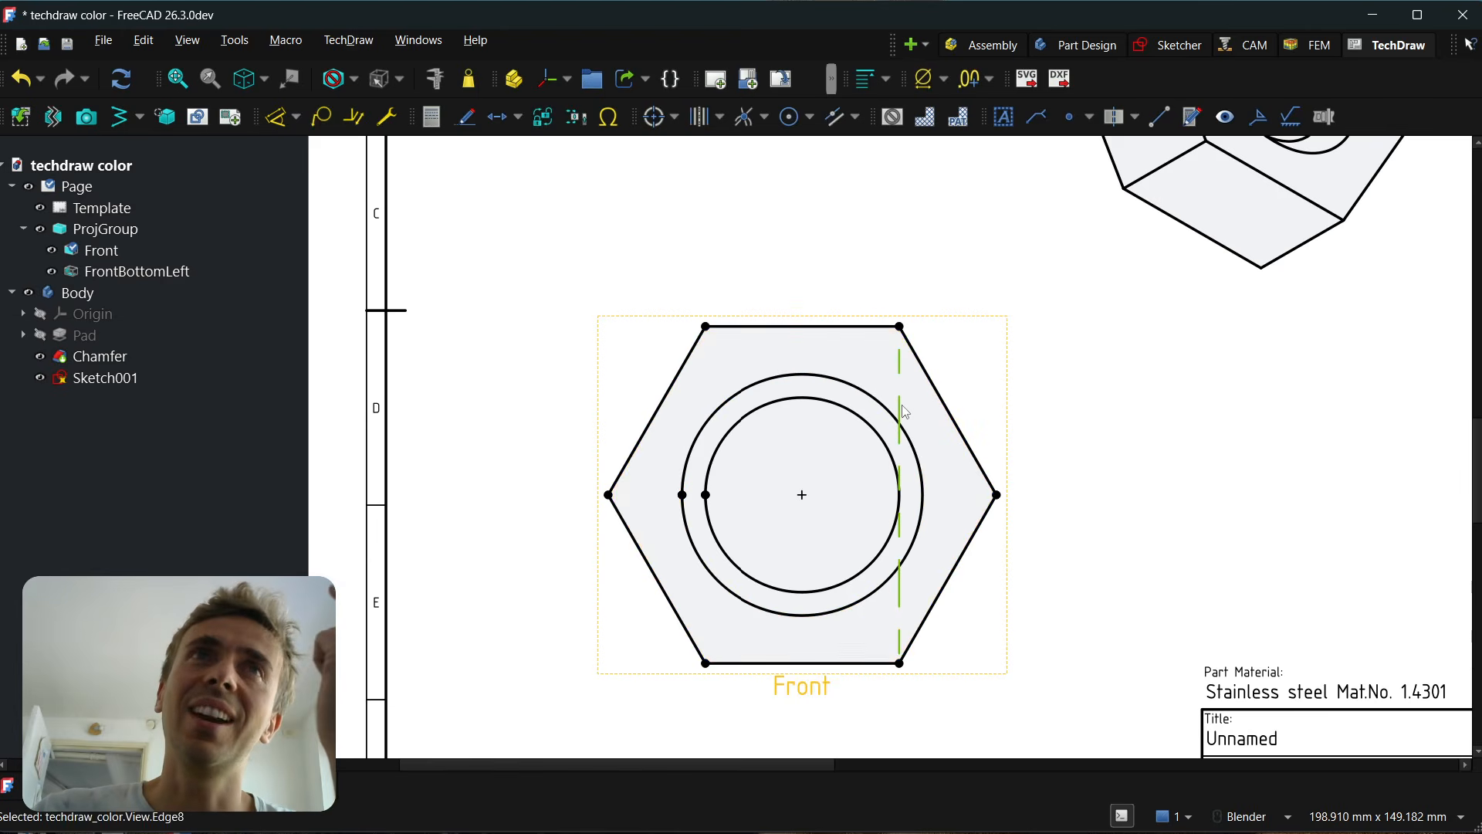
left_click(466, 116)
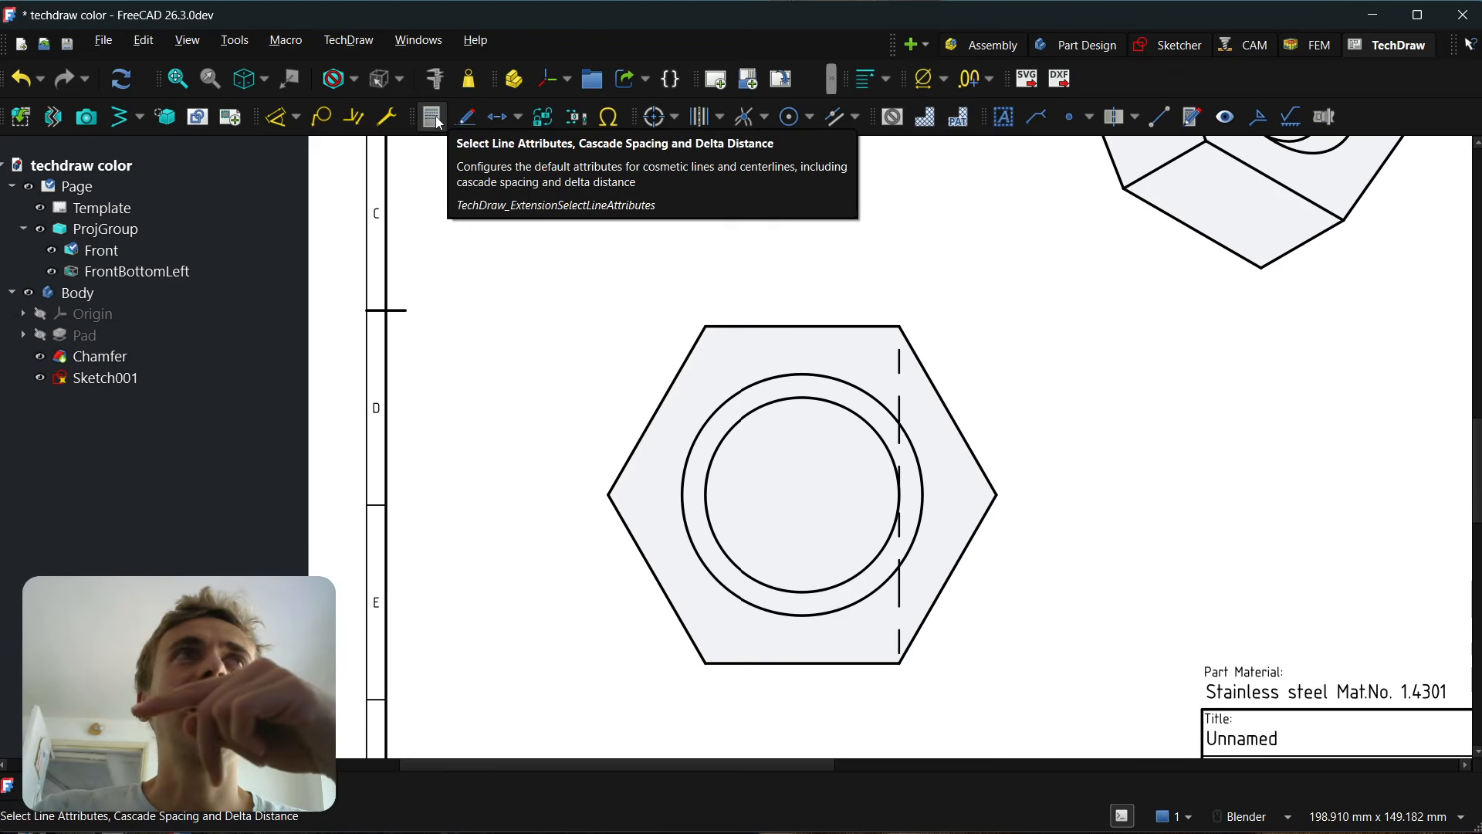
Set the default line width to Thick 0.7 and apply it to the vertical cosmetic line.
left_click(466, 117)
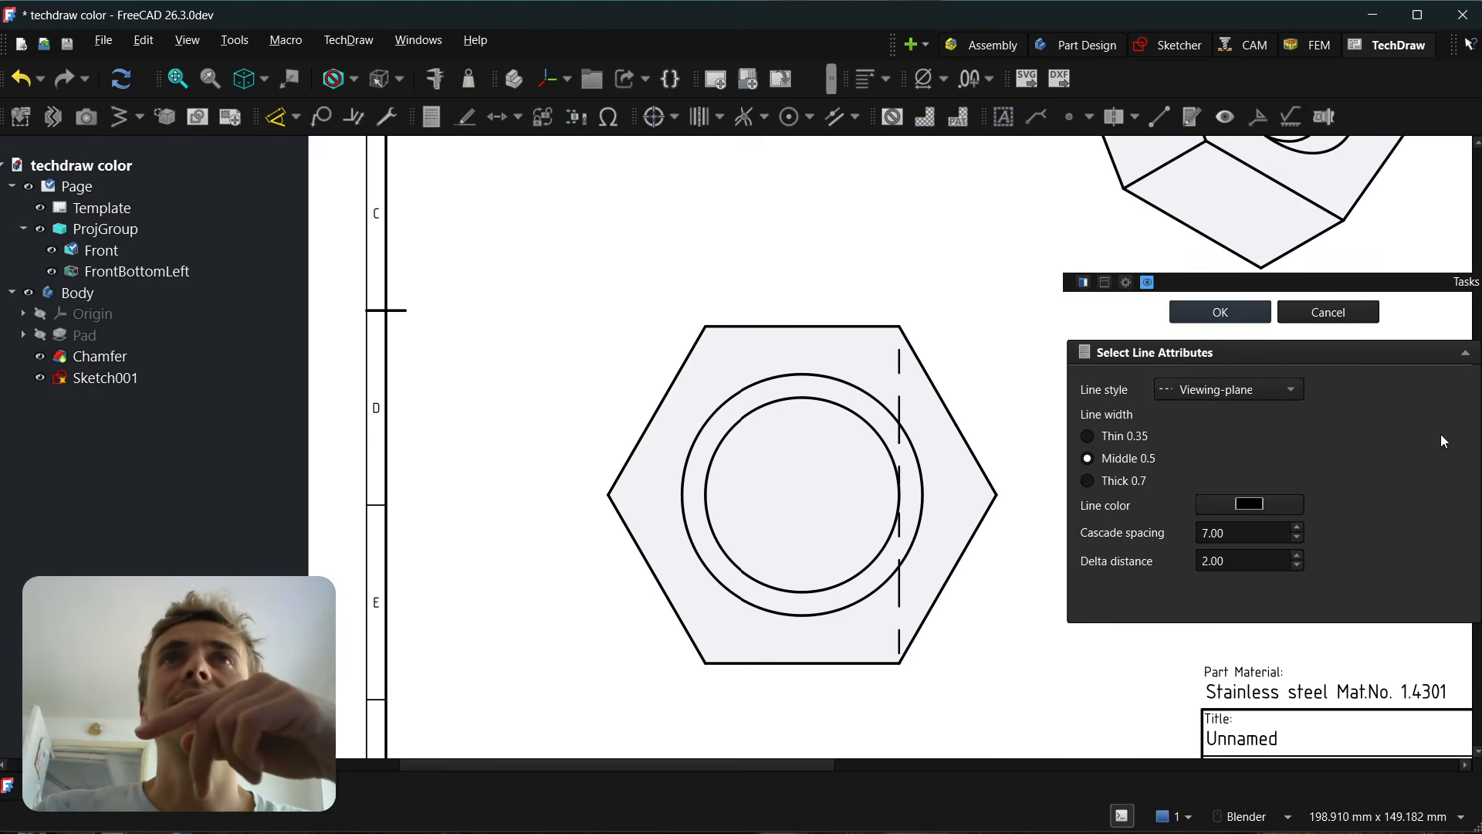
left_click(1142, 481)
left_click(1220, 312)
scroll(884, 440, "up", 2)
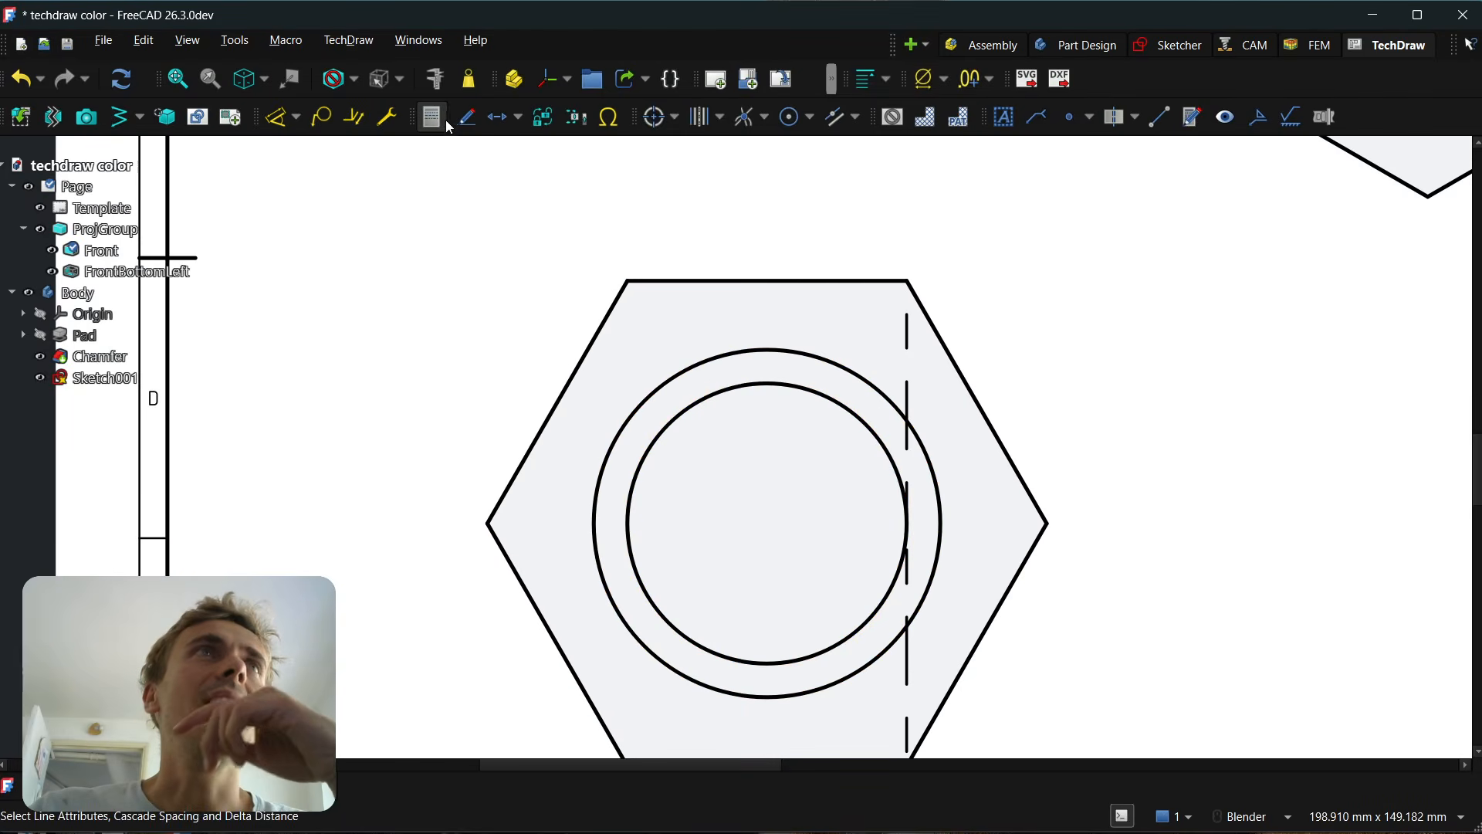
left_click(911, 386)
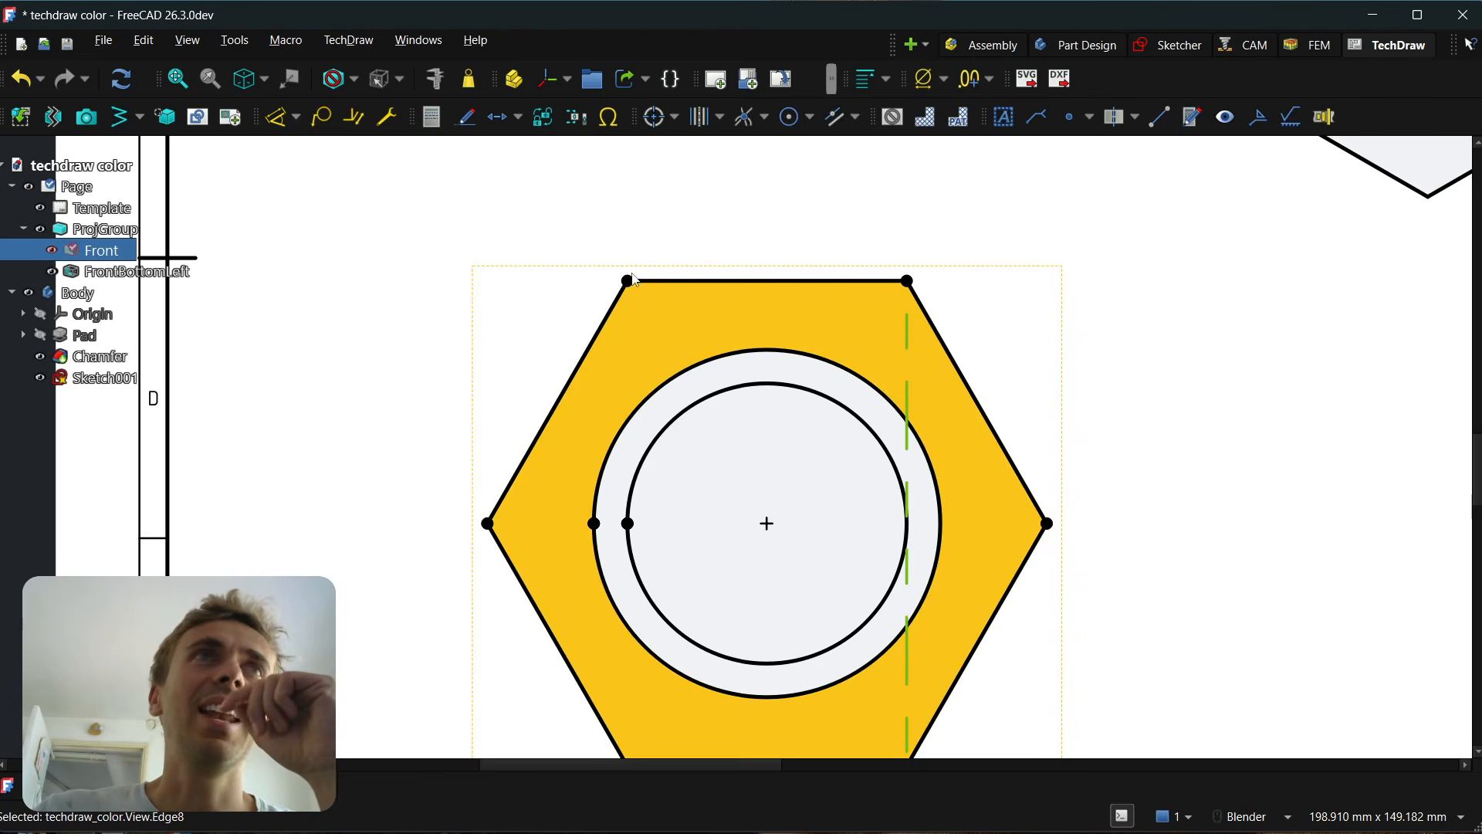
left_click(696, 264)
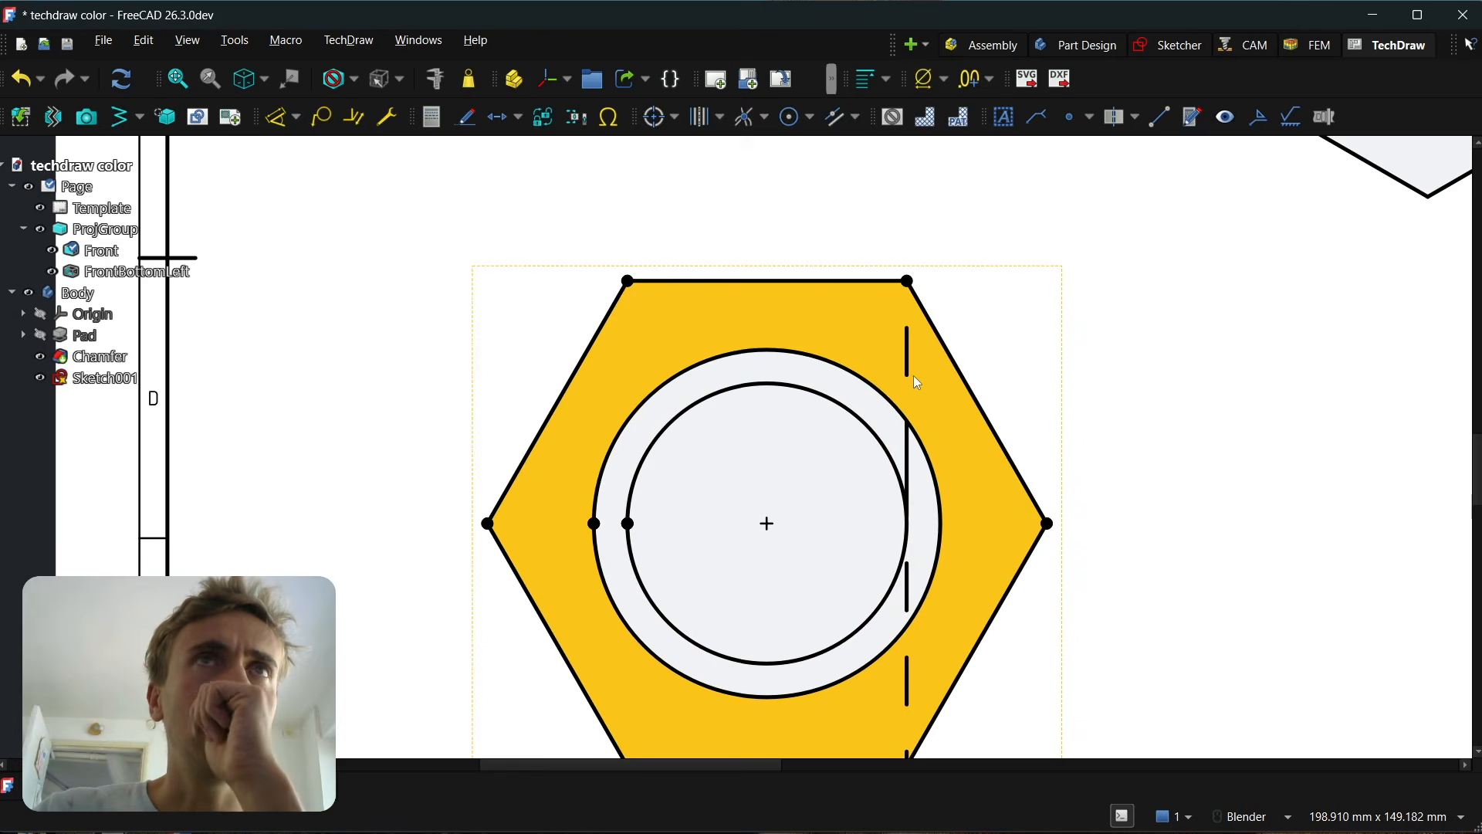
Try to apply the default line attributes to the upper-right edge of the hexagon in the Front view.
left_click(965, 387)
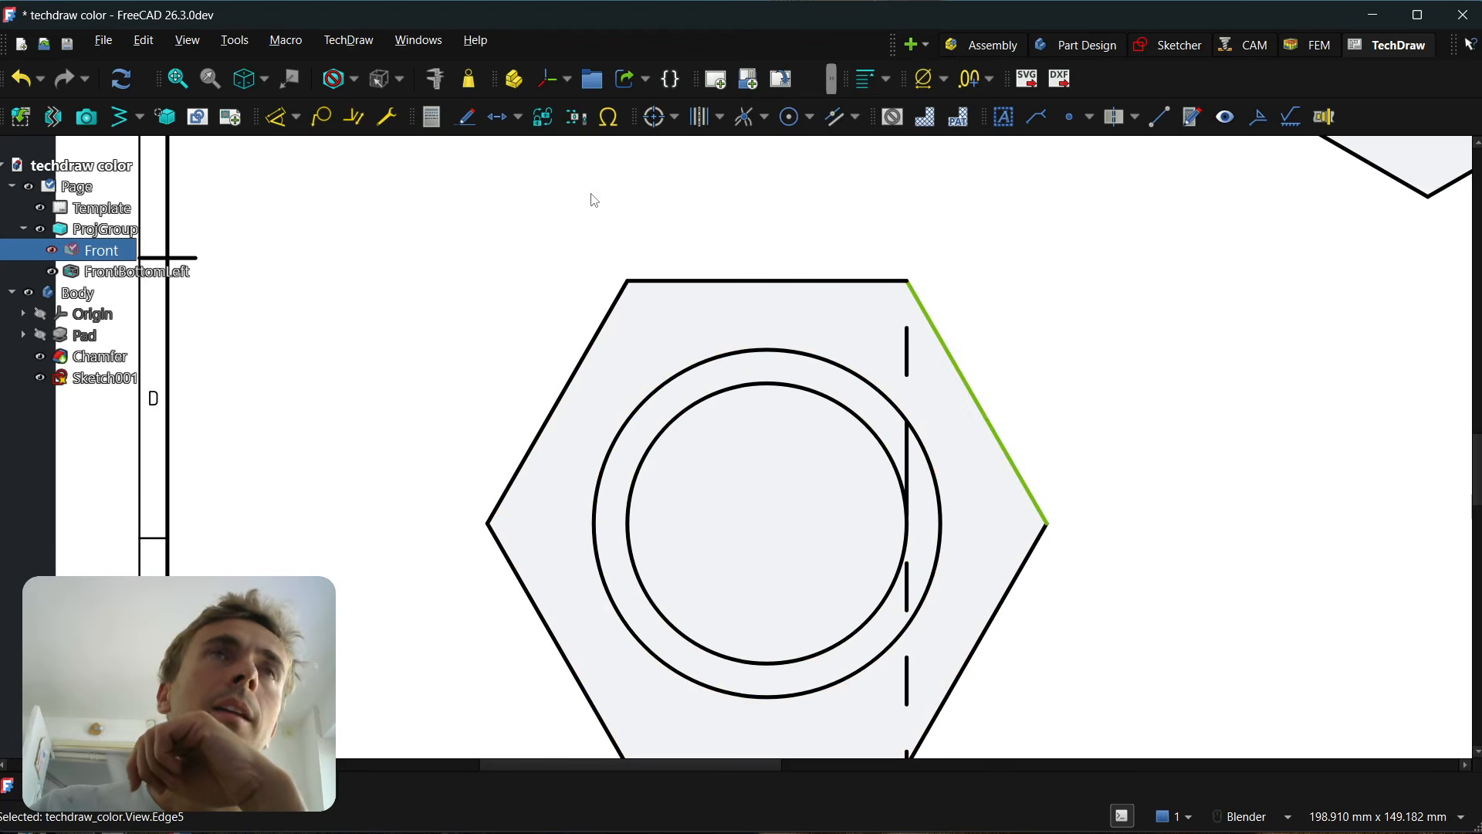
left_click(469, 118)
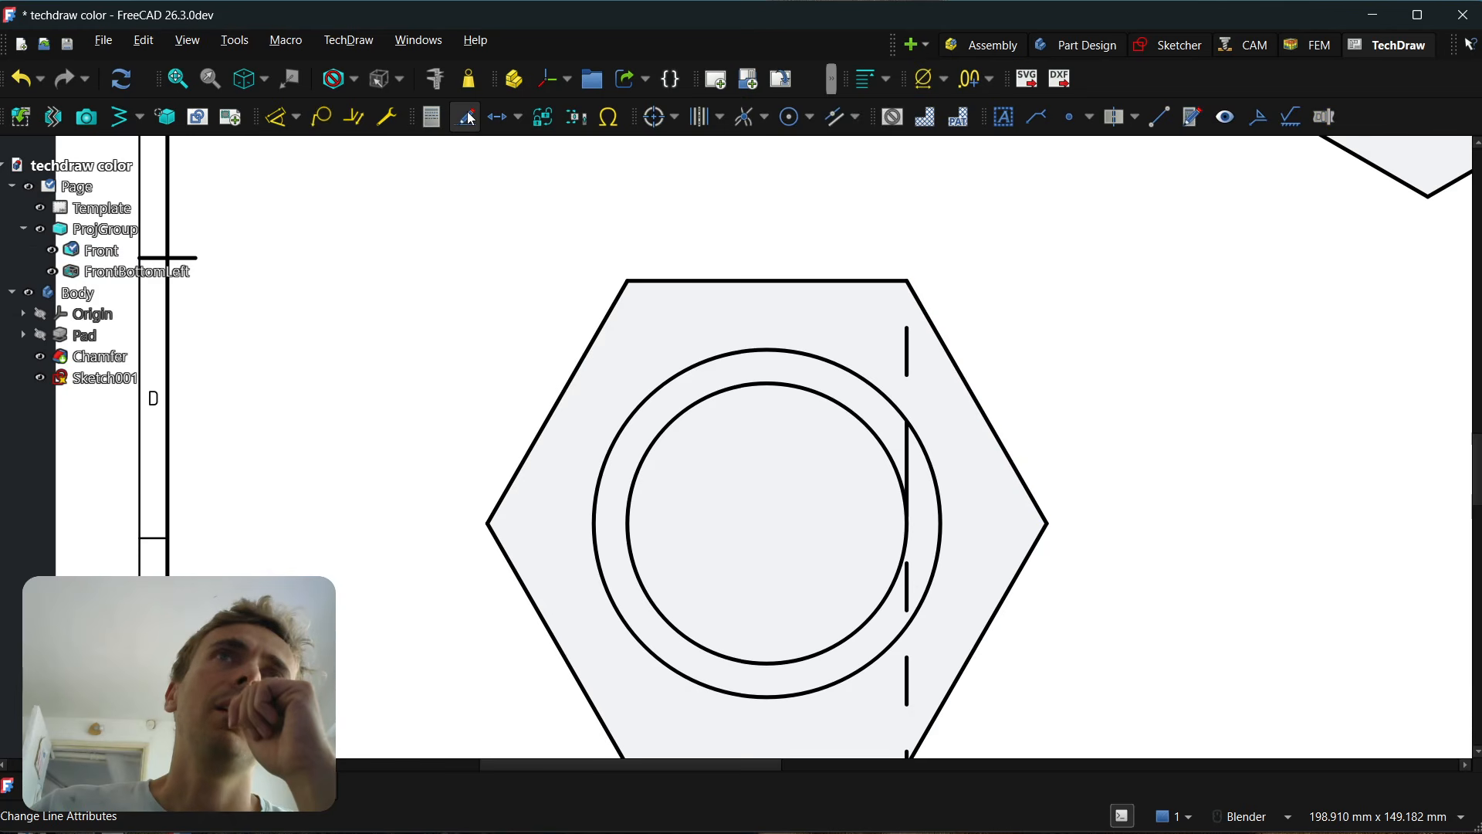
Examine the available tools for cosmetic vertices, circles and arcs, parallel and perpendicular lines, and centerlines.
scroll(1141, 330, "down", 8)
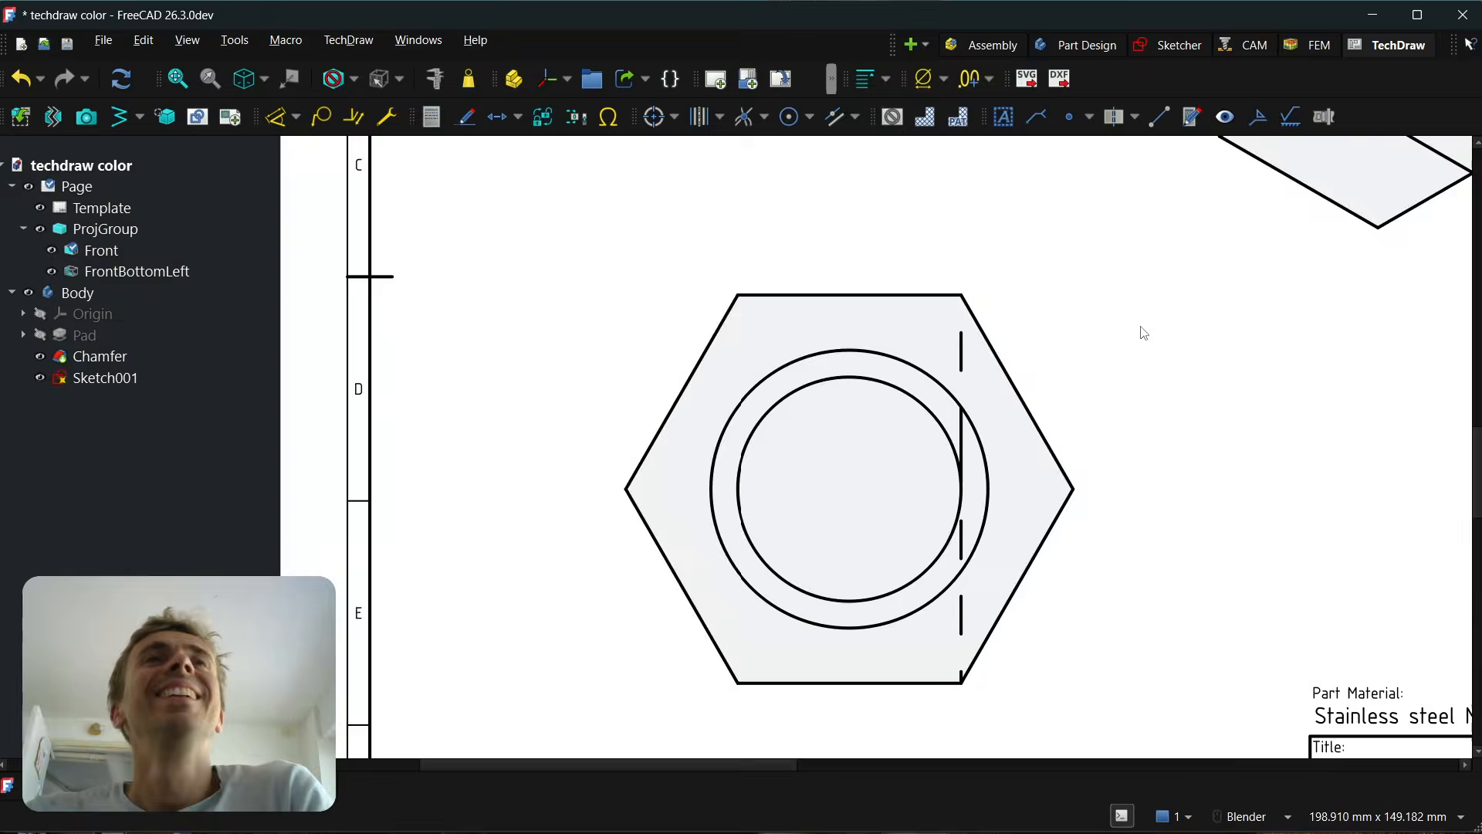
scroll(1017, 376, "up", 1)
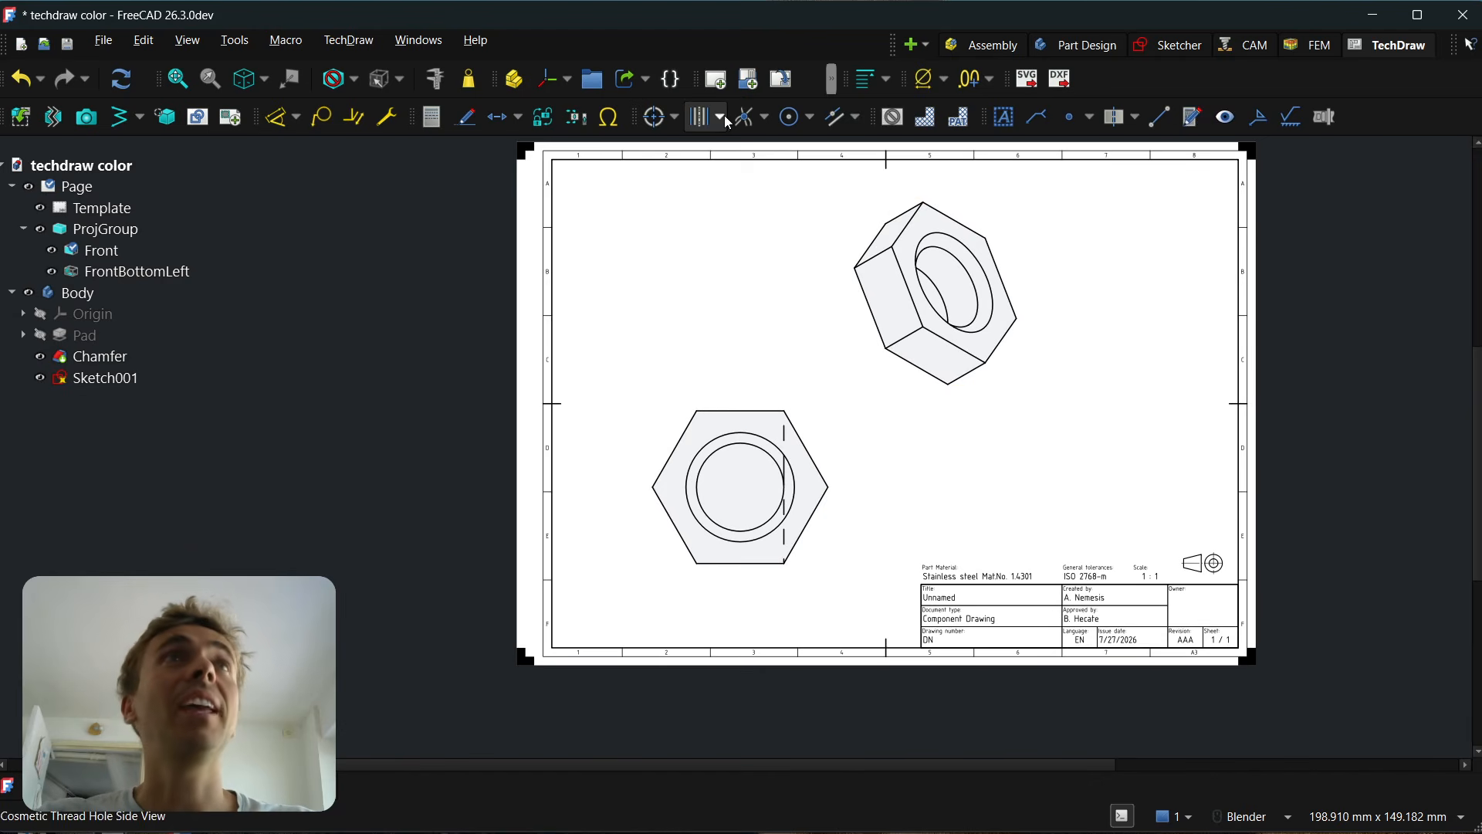
left_click(763, 118)
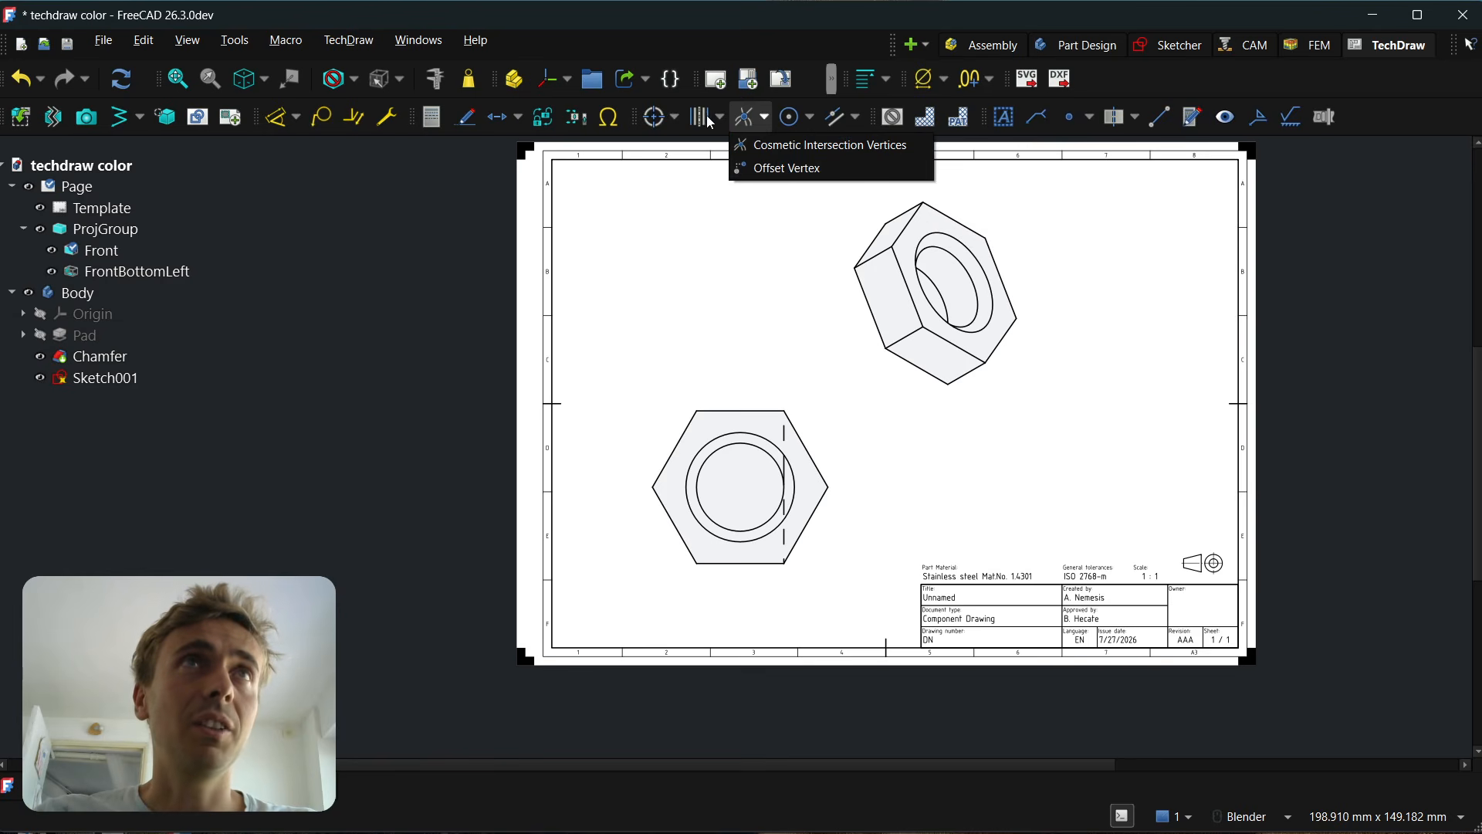
left_click(809, 118)
left_click(809, 118)
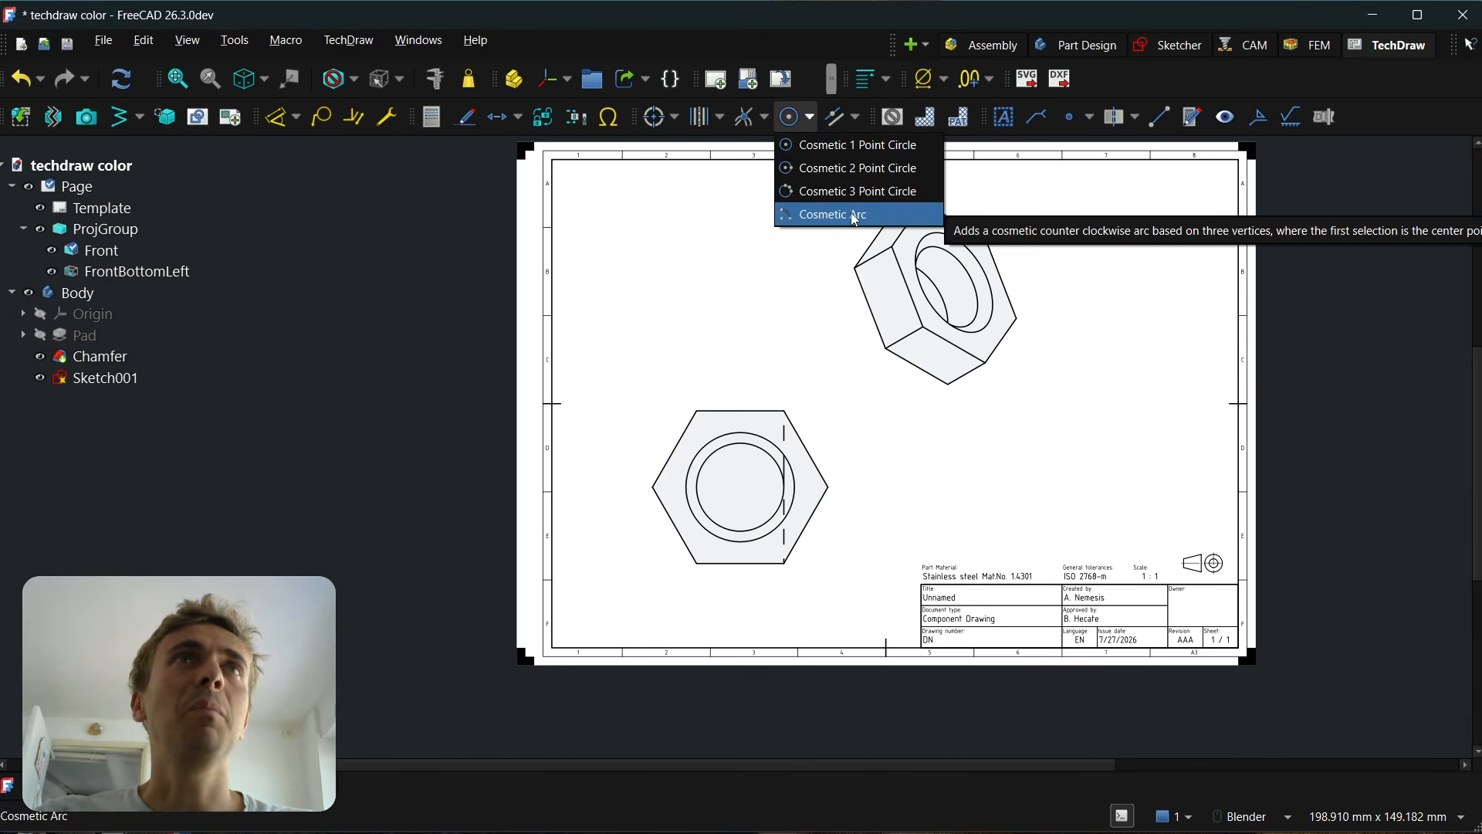
left_click(854, 117)
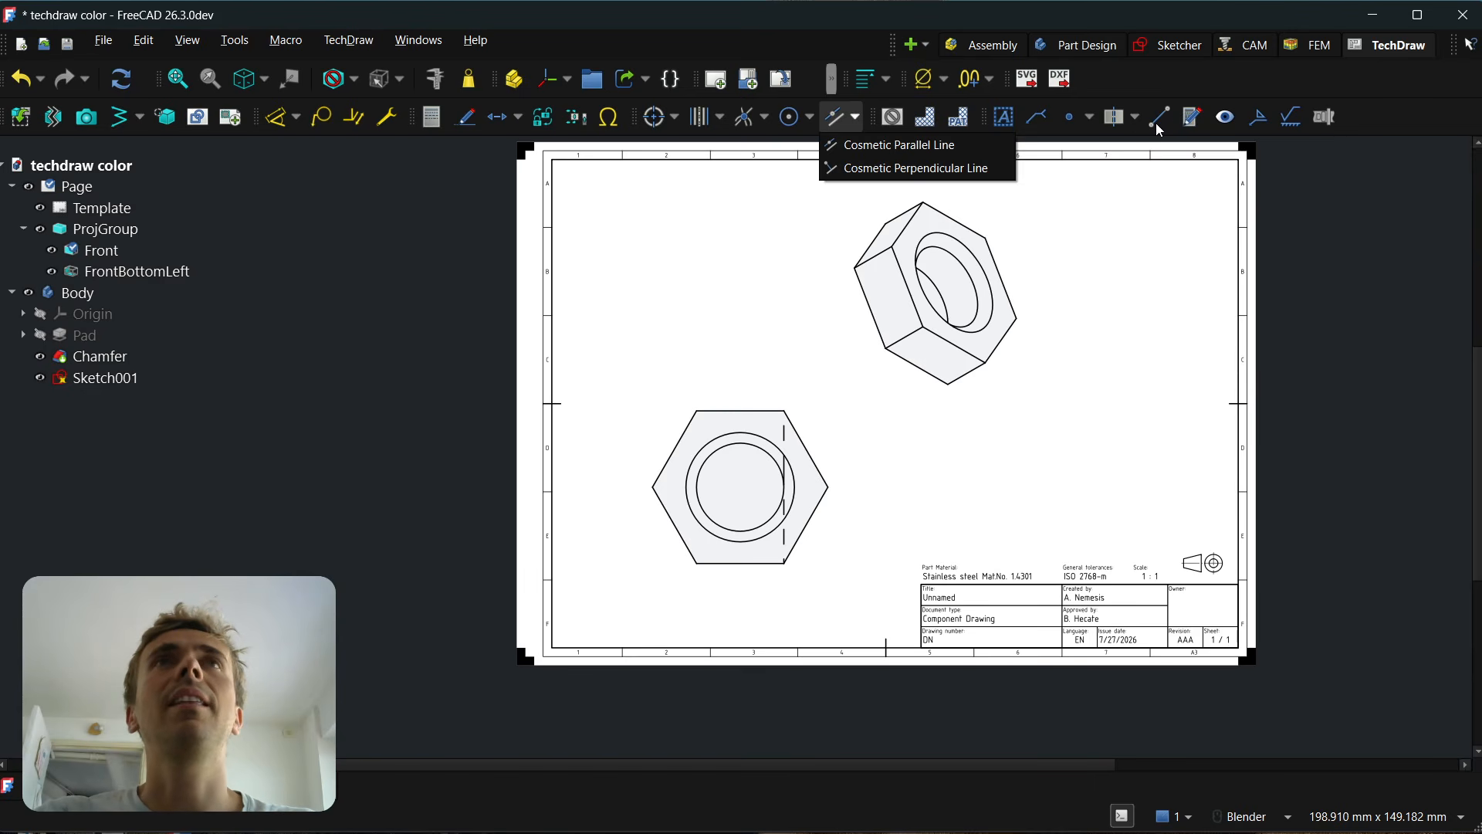
left_click(1135, 117)
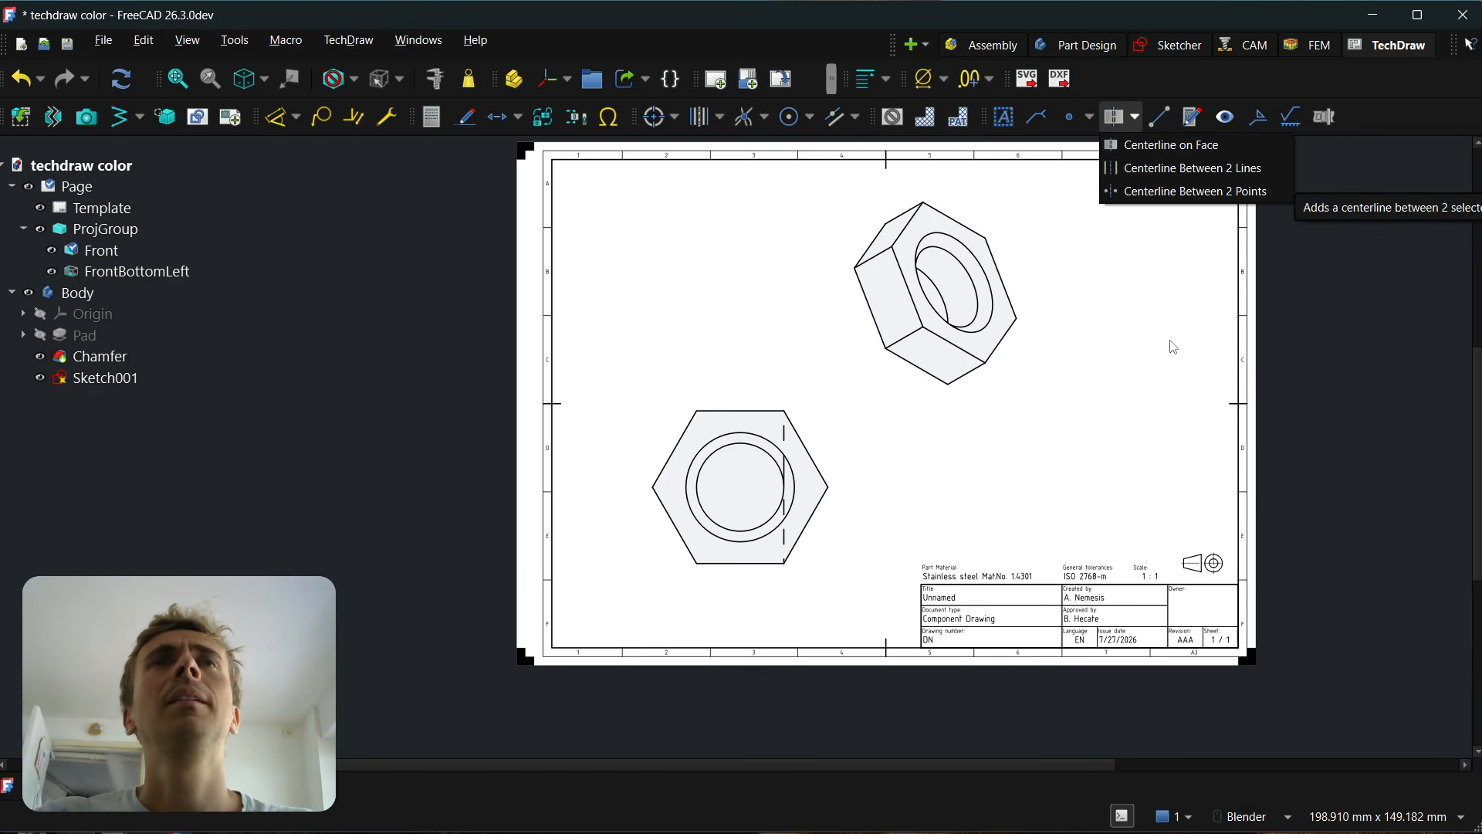
left_click(1152, 409)
left_click_drag(948, 399, 1038, 392)
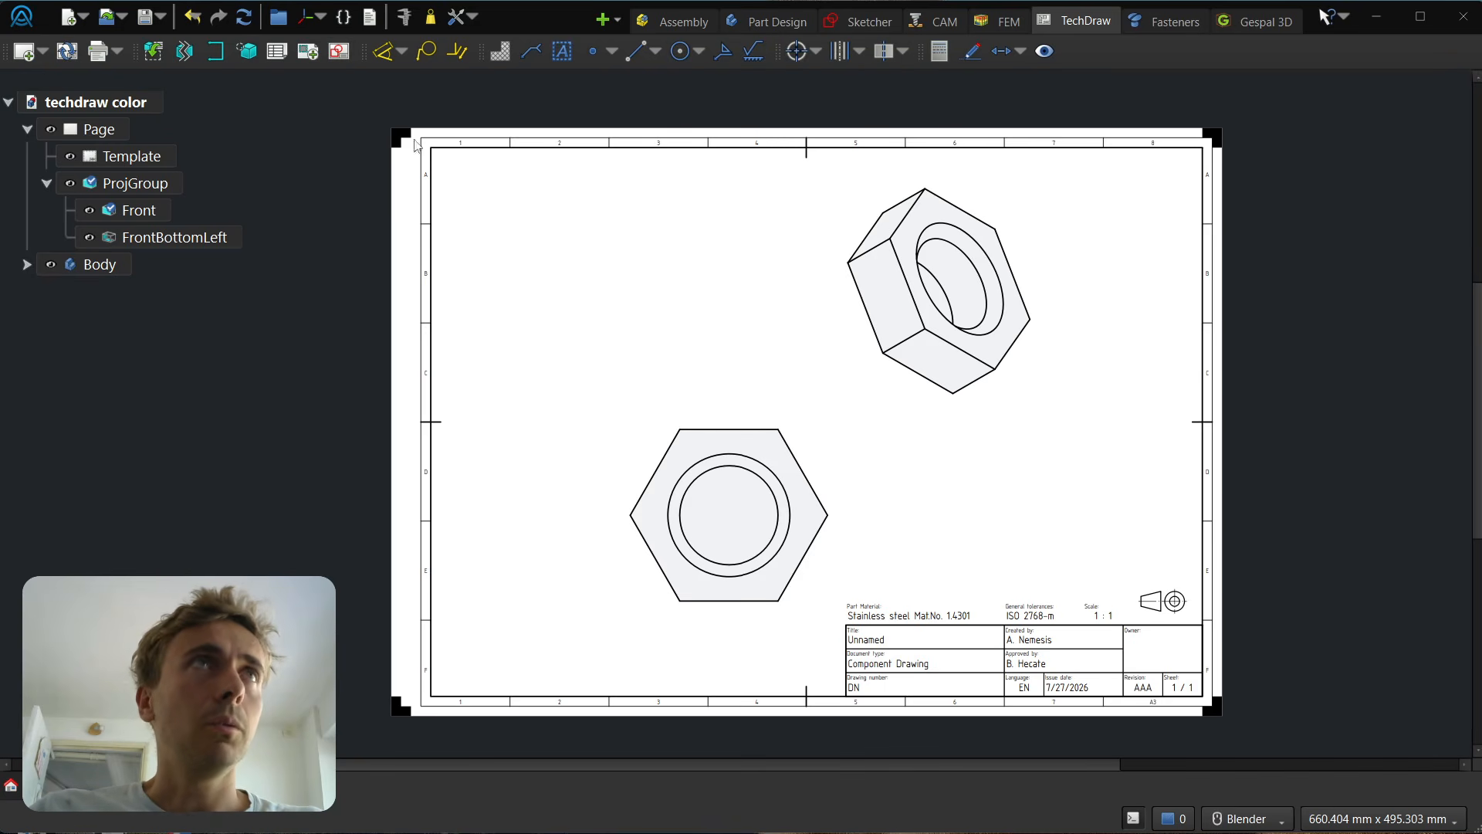
Create a new sketch on the drawing page with the Front view as its owner.
left_click(339, 51)
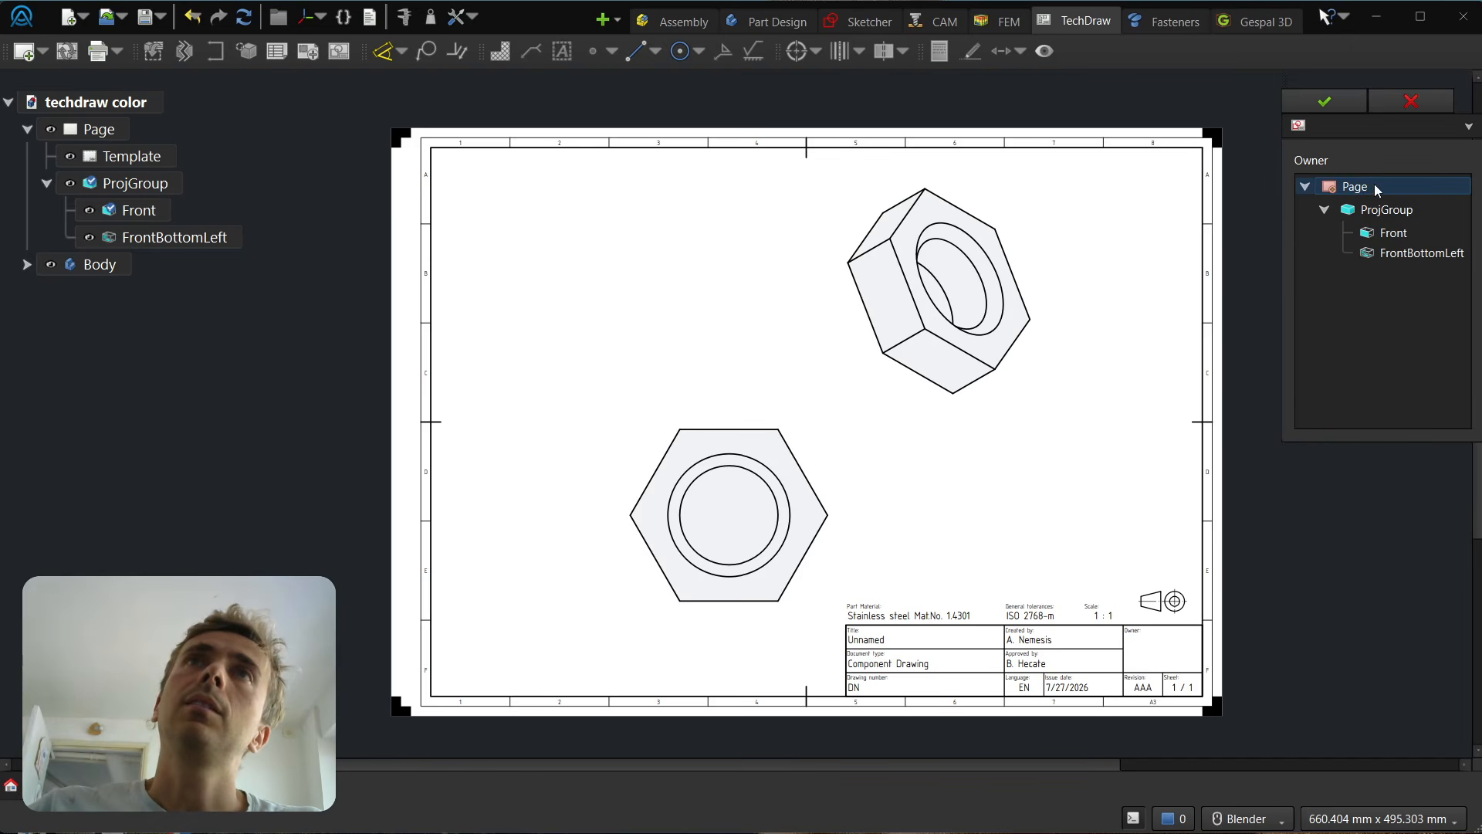
left_click(1394, 233)
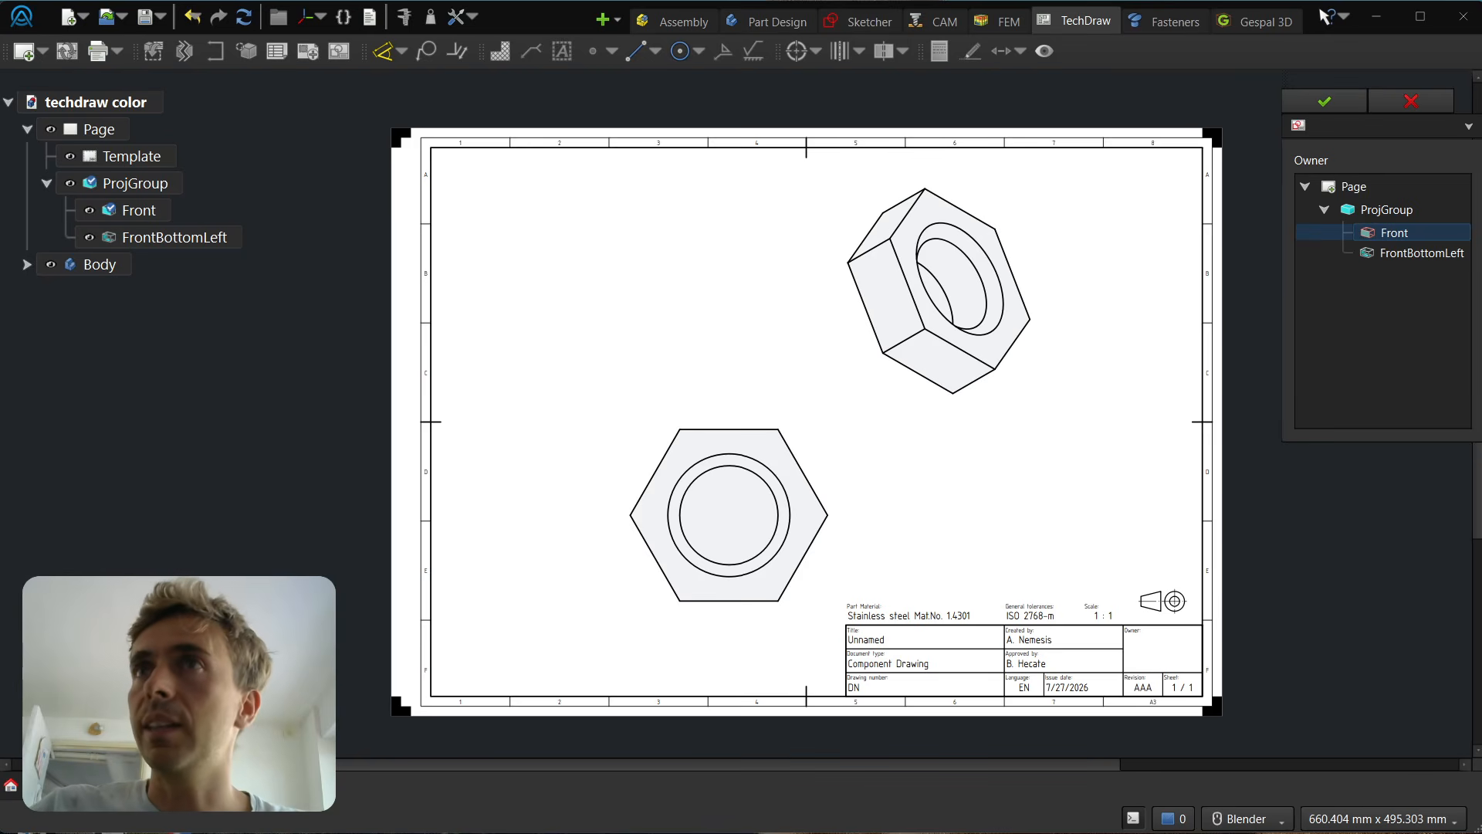
left_click(1328, 103)
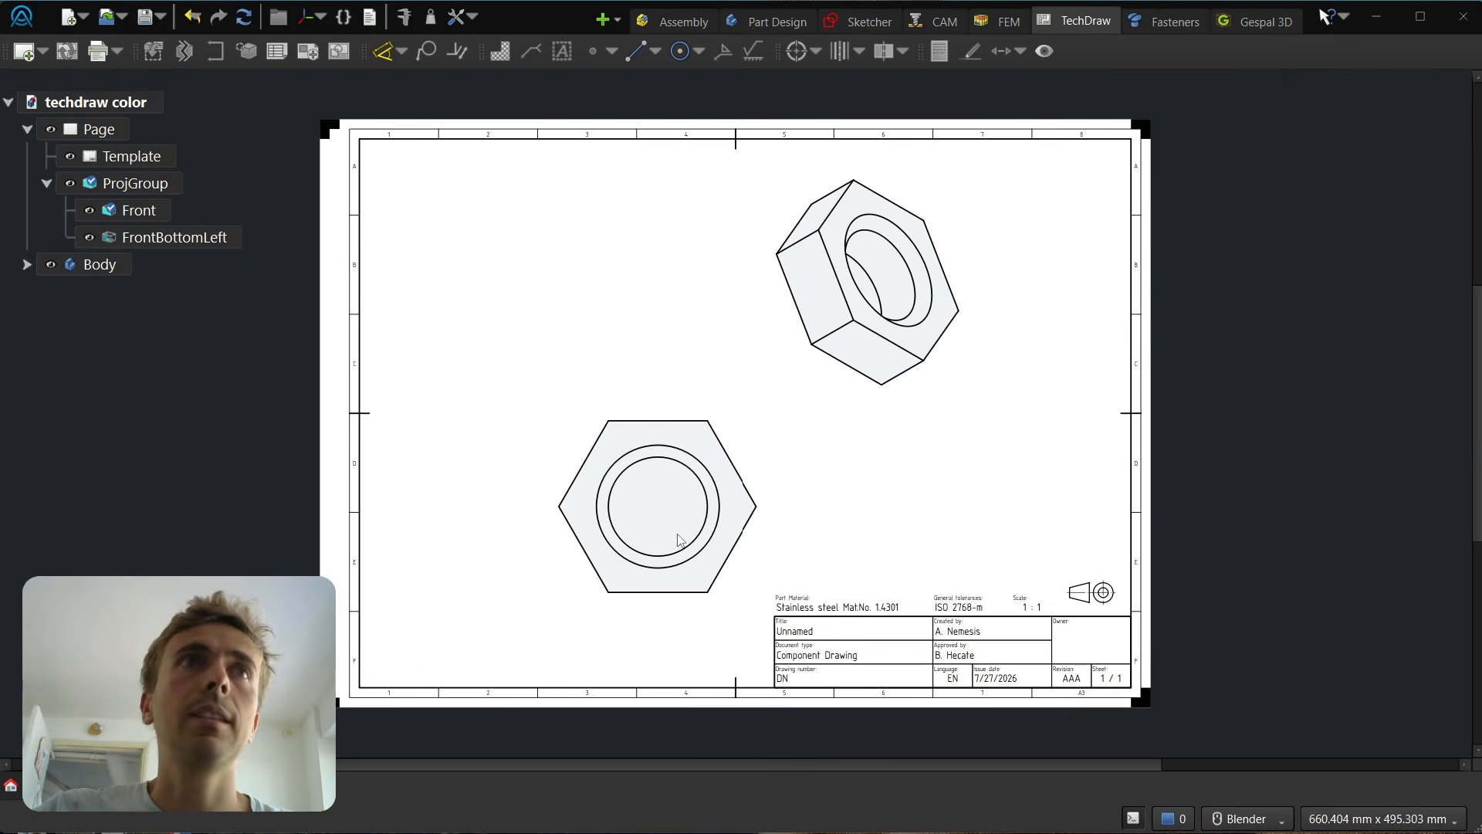
scroll(548, 461, "down", 6)
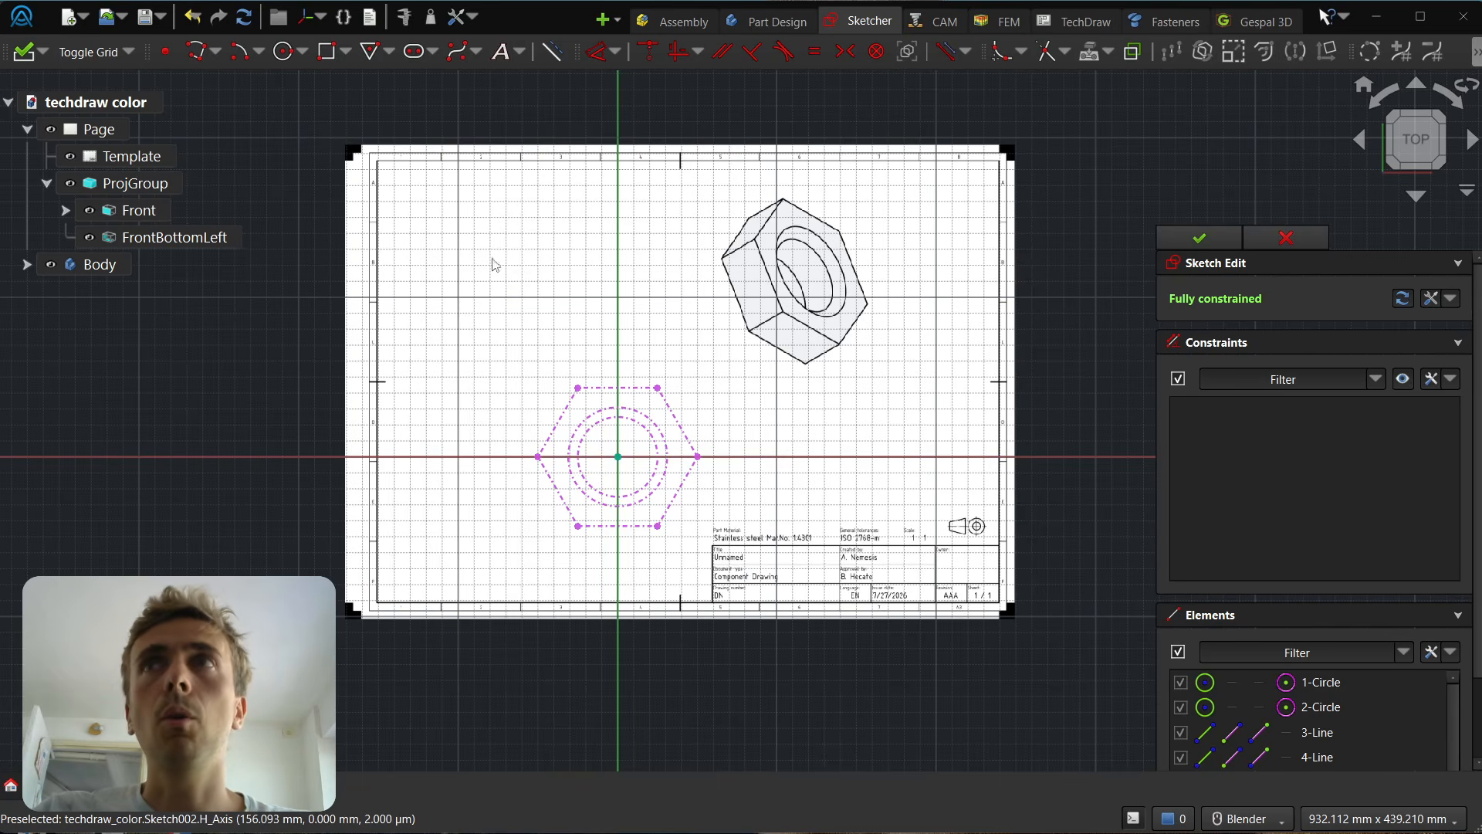
Turn off the grid display in the sketch.
left_click(1450, 301)
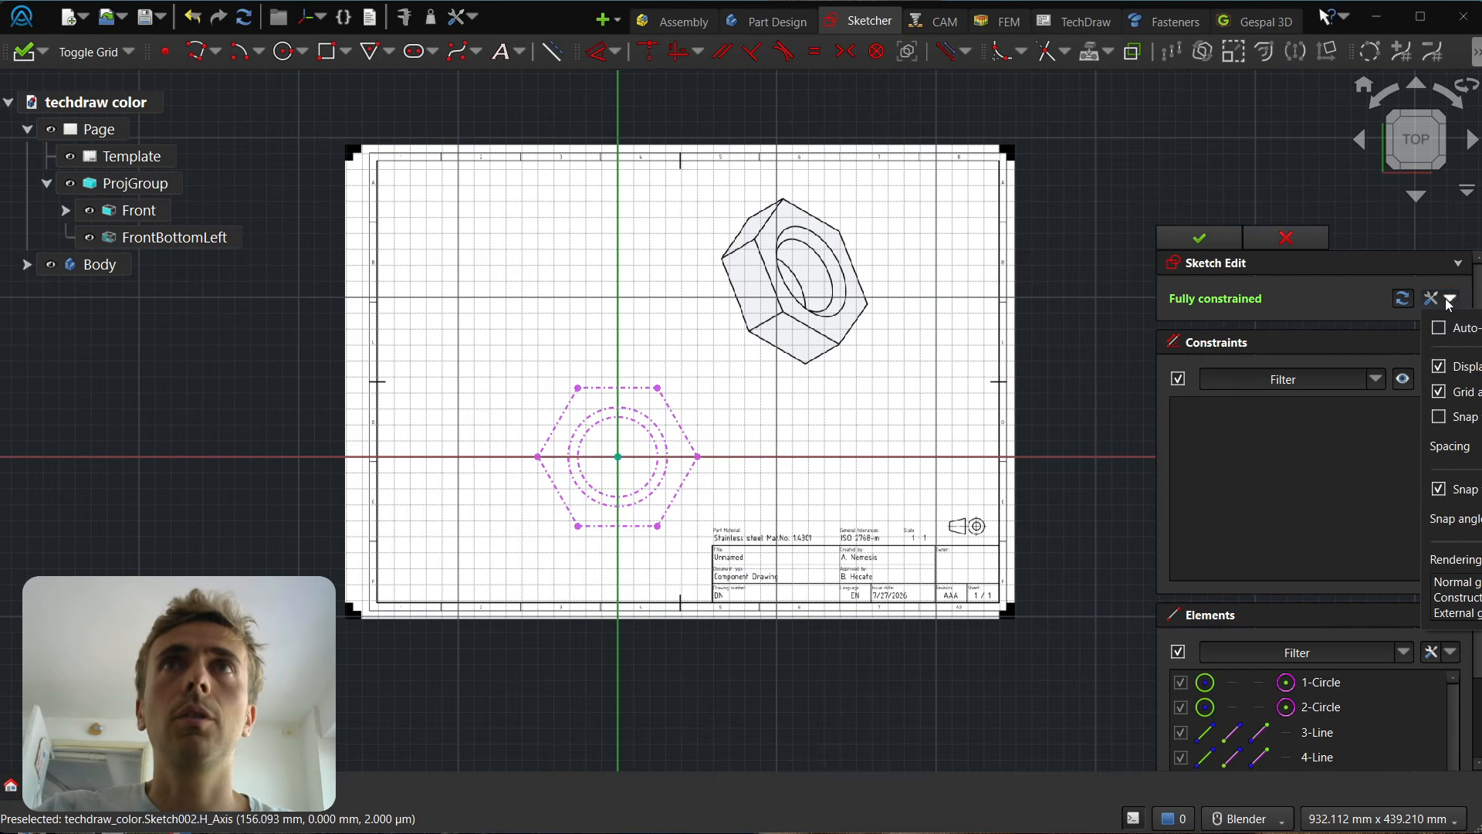
left_click(1441, 368)
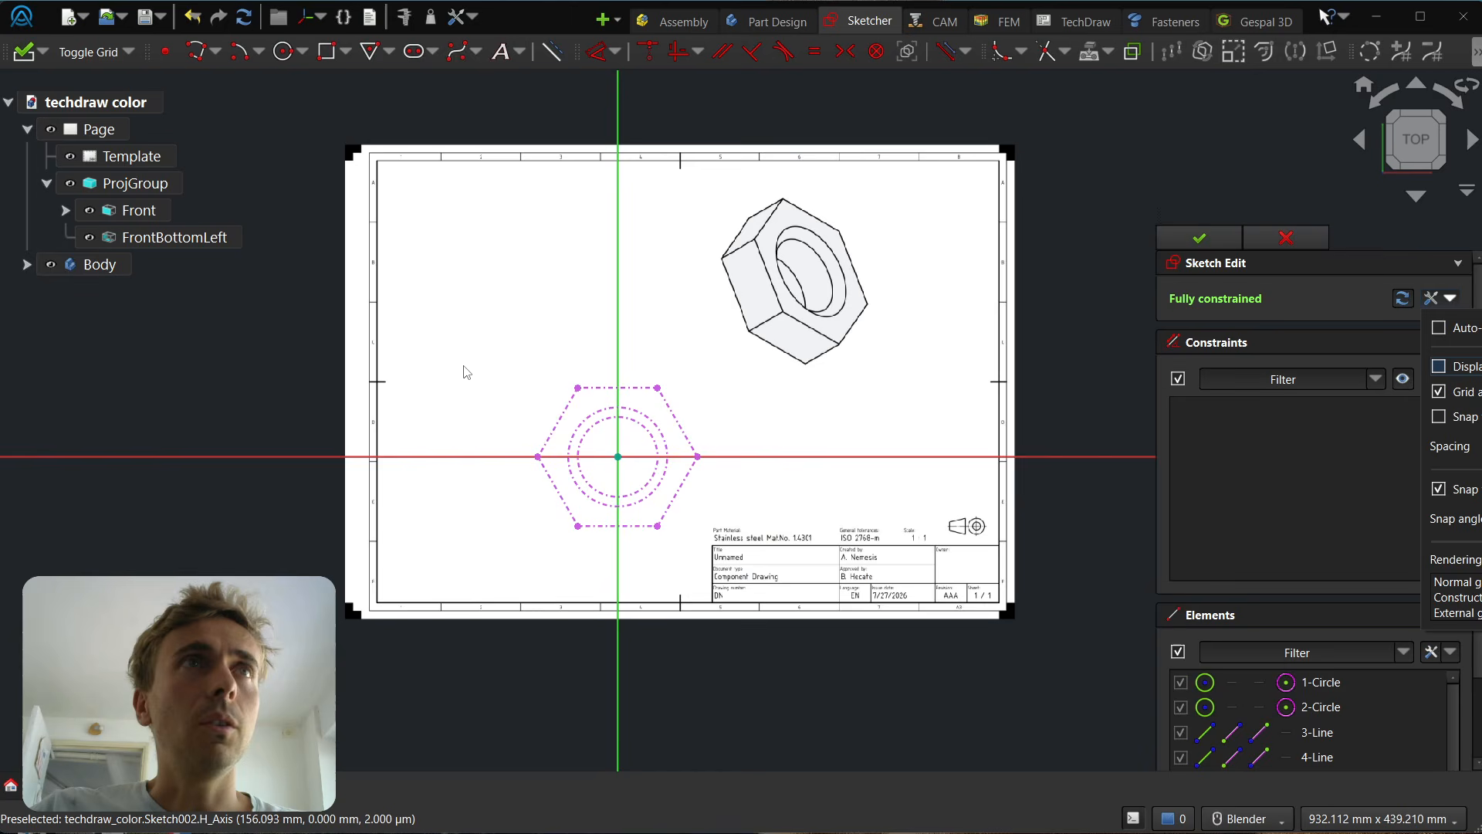
left_click(544, 323)
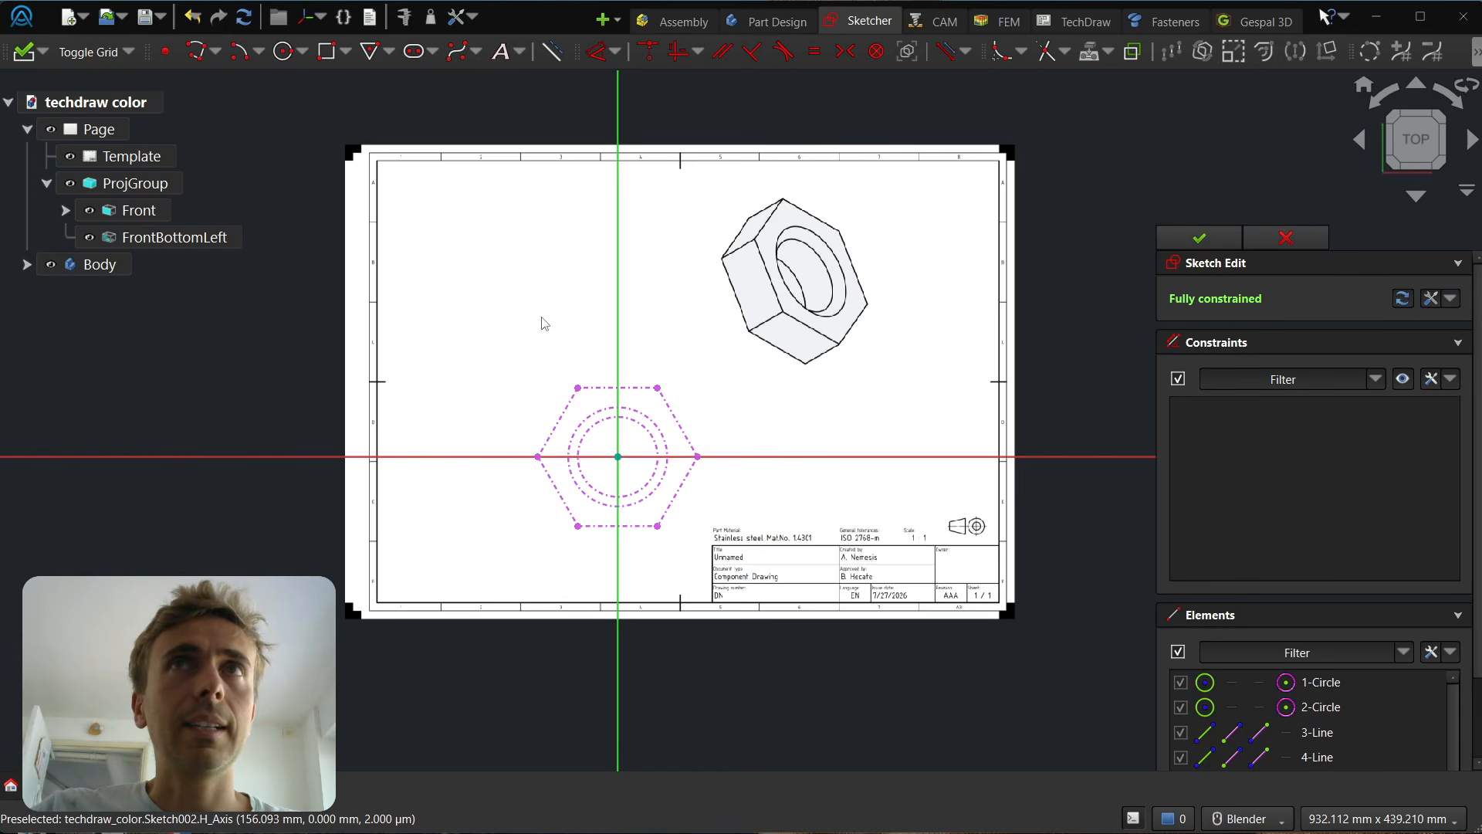
Sketch circles about 15 mm and 18 mm in diameter, centred on the hexagon's upper-right and lower-right corners respectively.
scroll(546, 385, "up", 5)
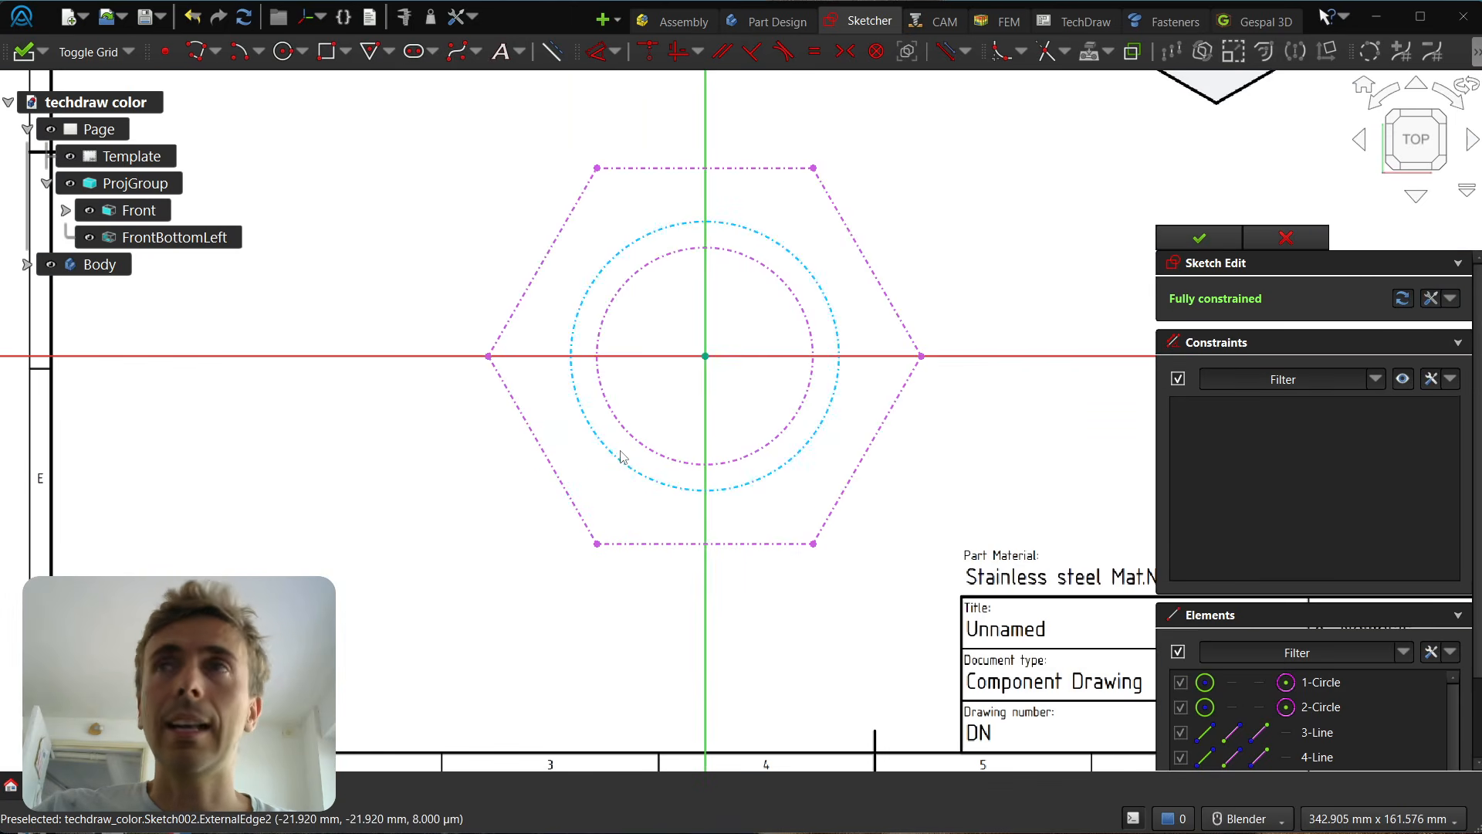
scroll(572, 561, "down", 5)
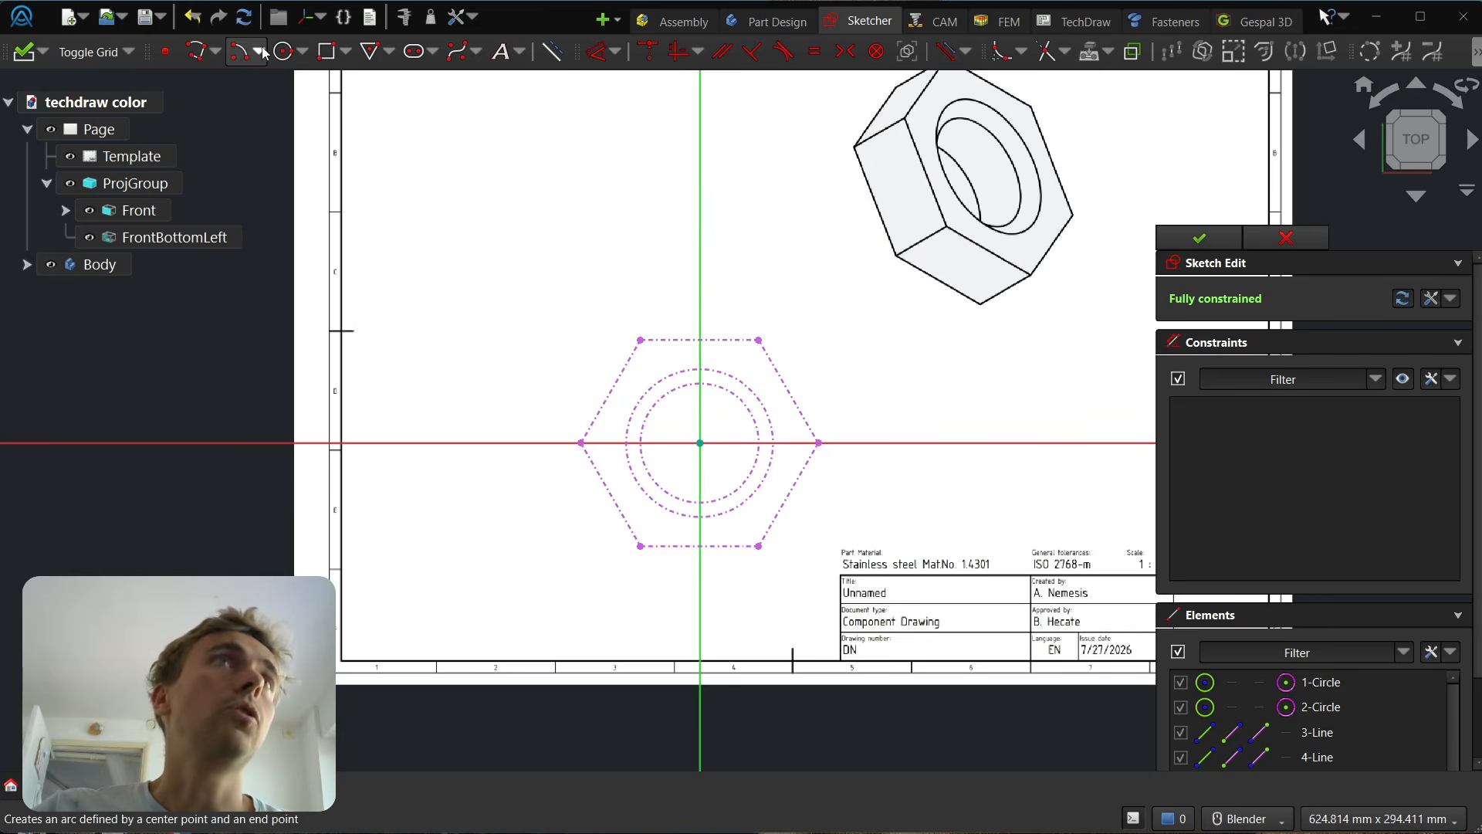
left_click(284, 51)
scroll(692, 393, "up", 4)
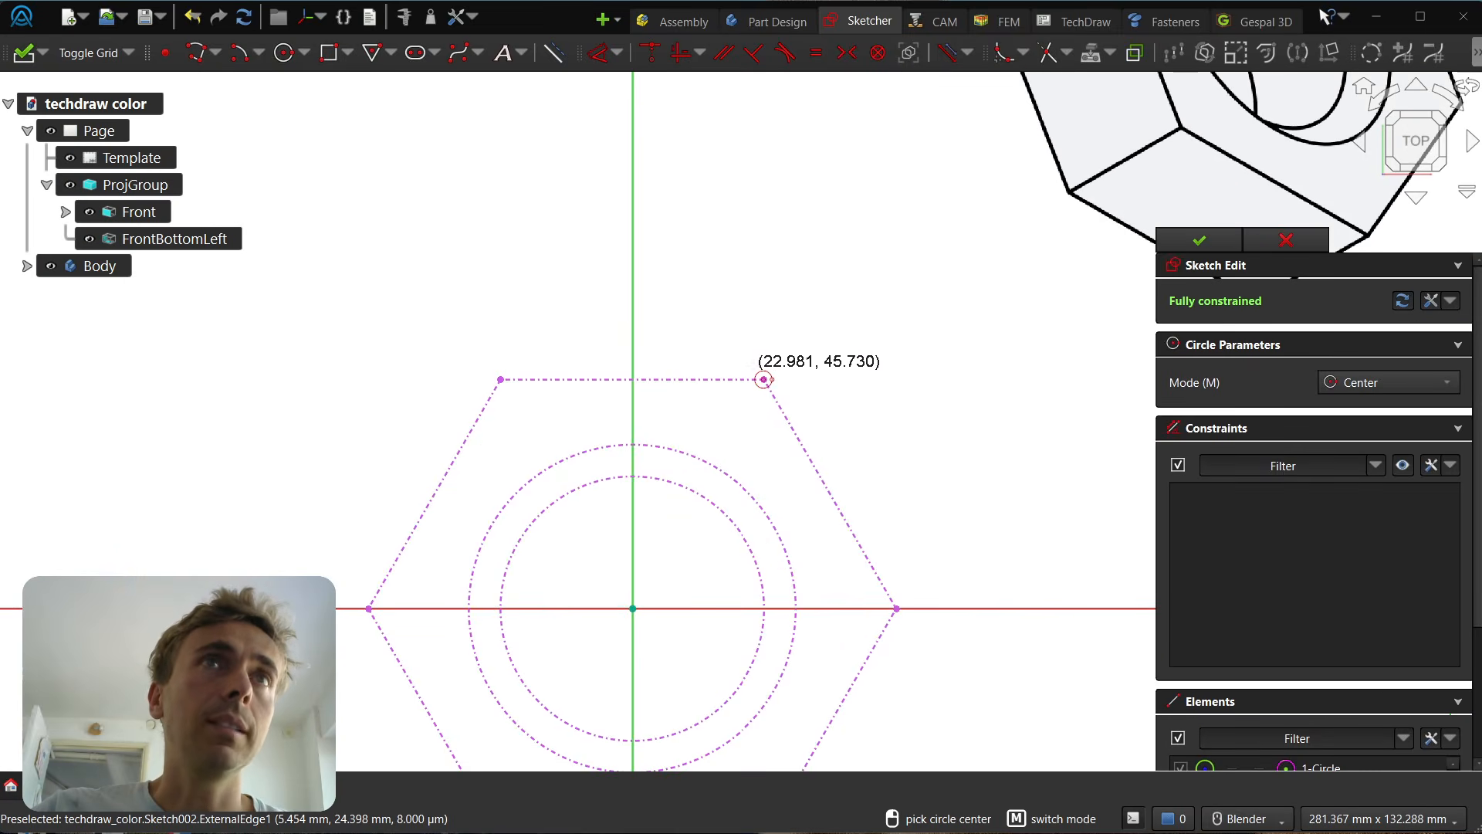
left_click(764, 379)
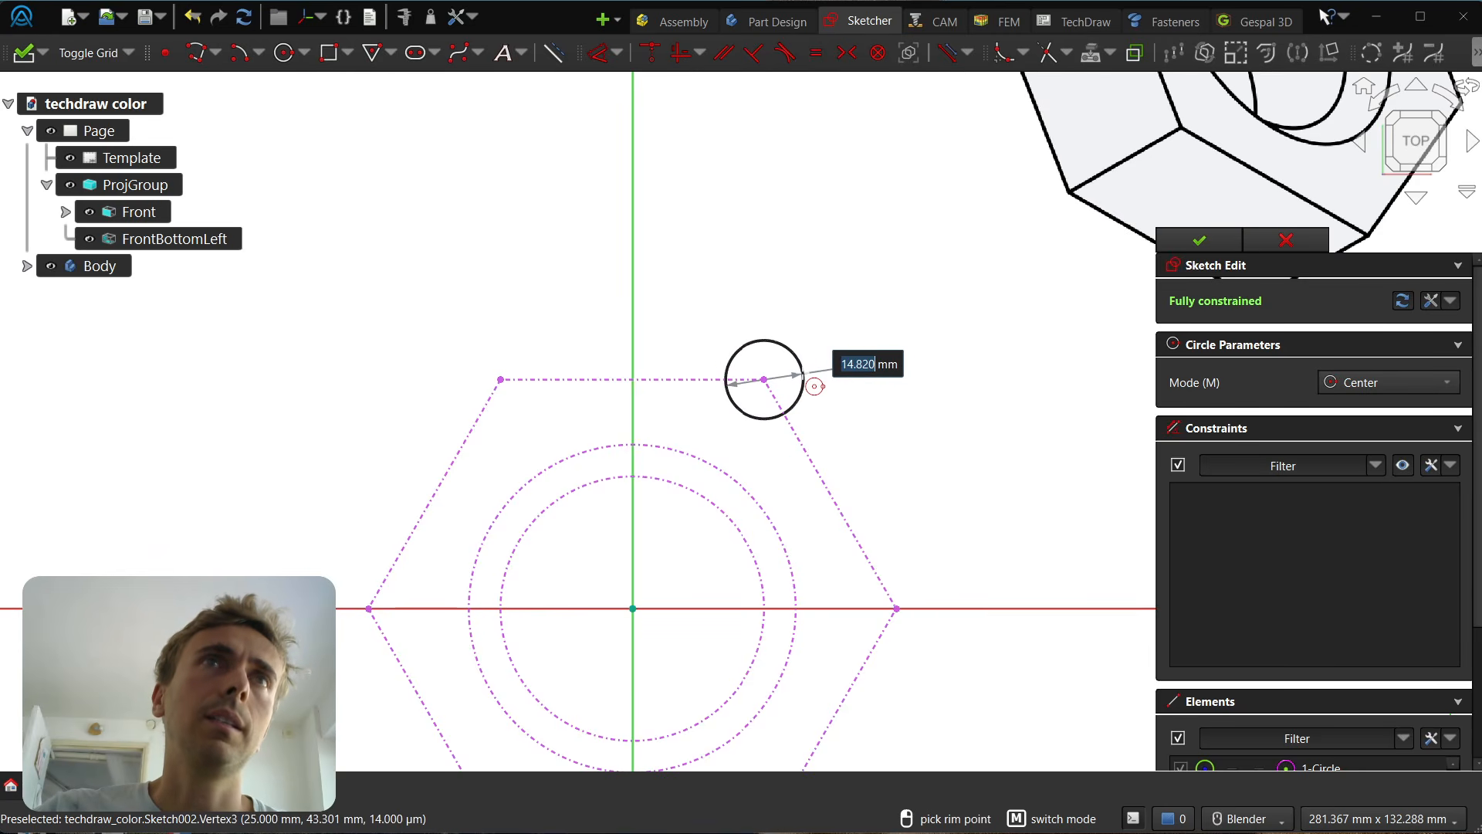
left_click(814, 386)
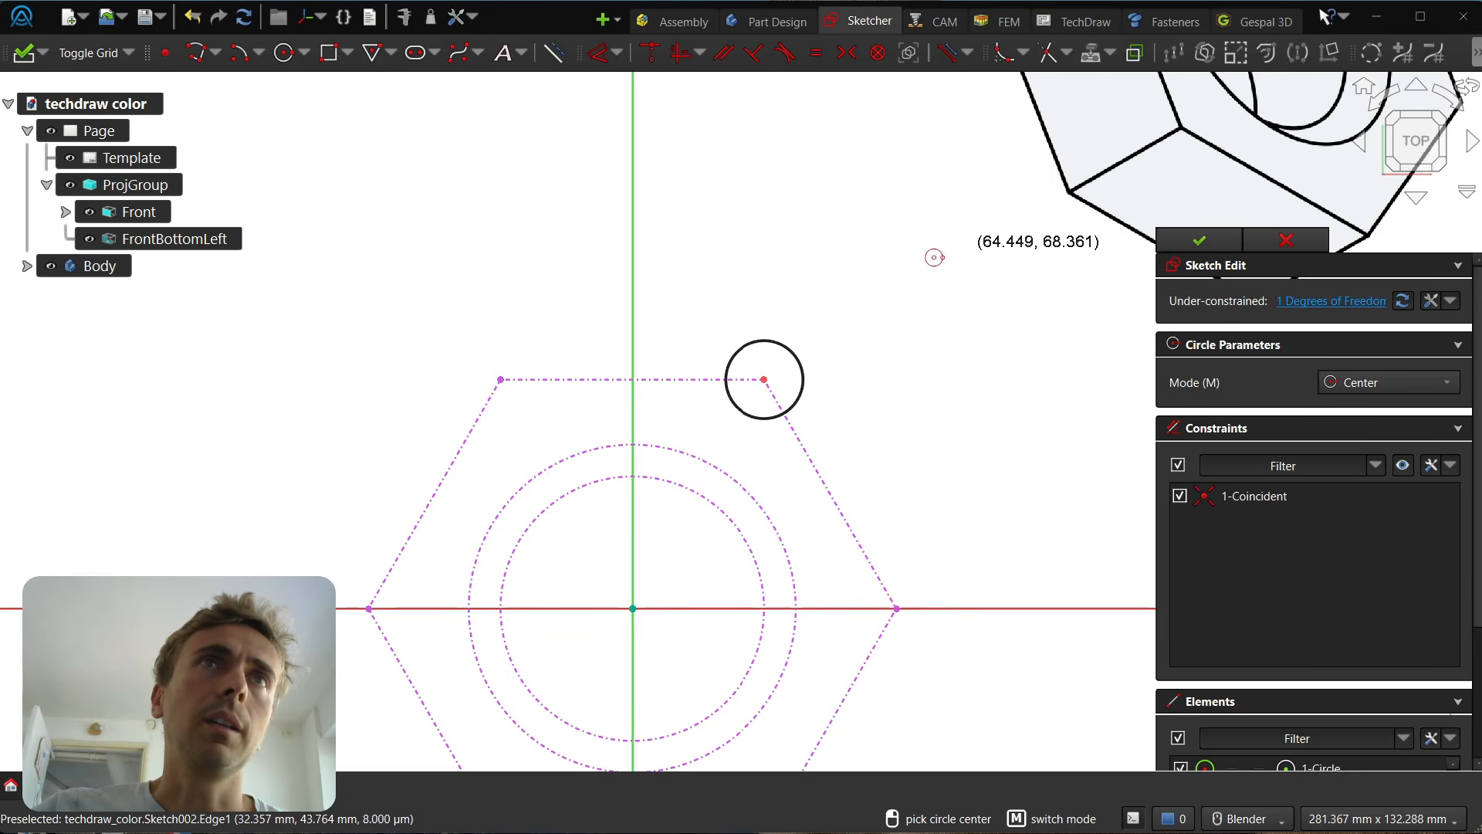
scroll(934, 257, "down", 2)
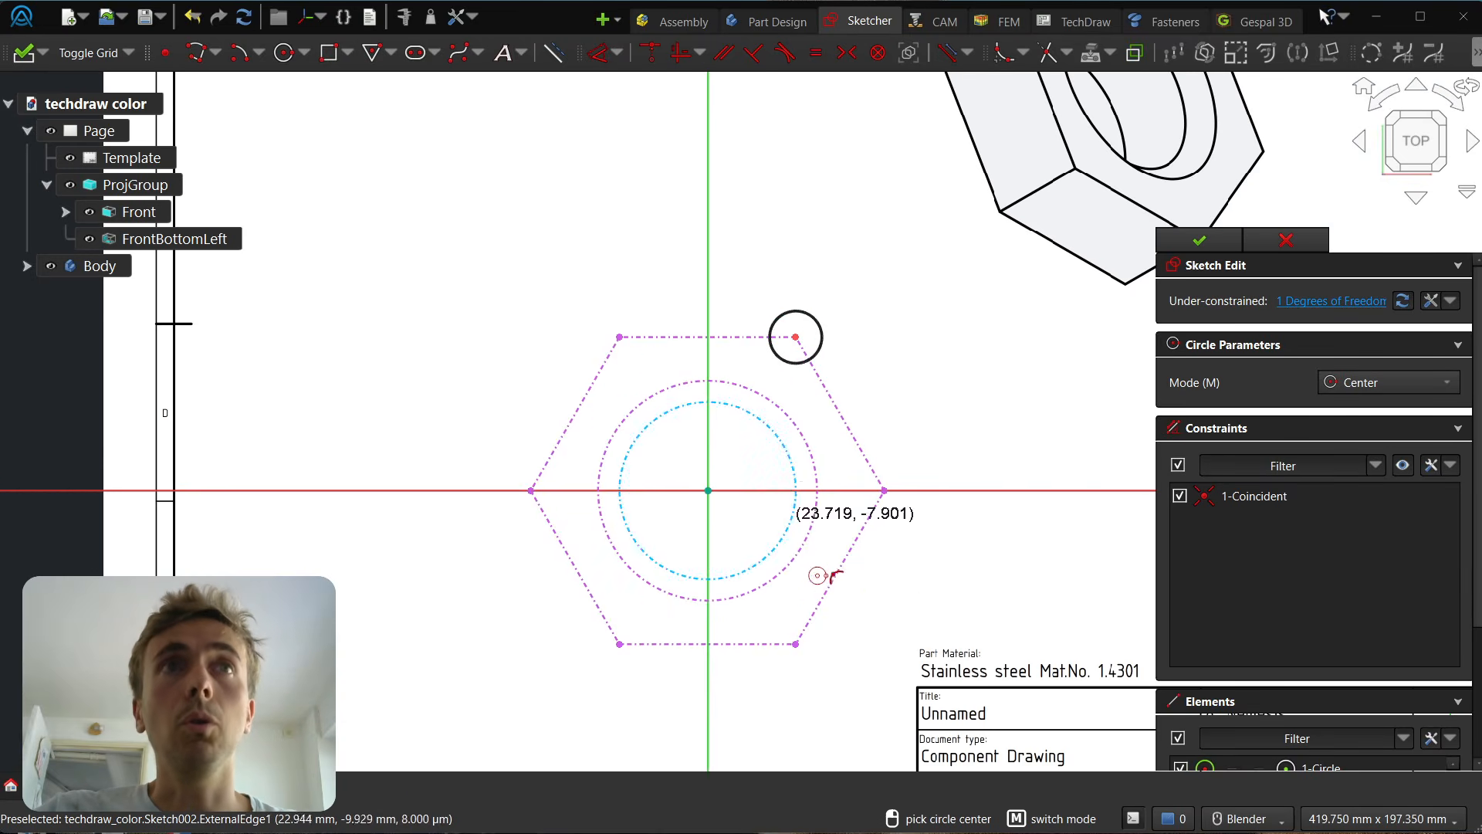
left_click(796, 643)
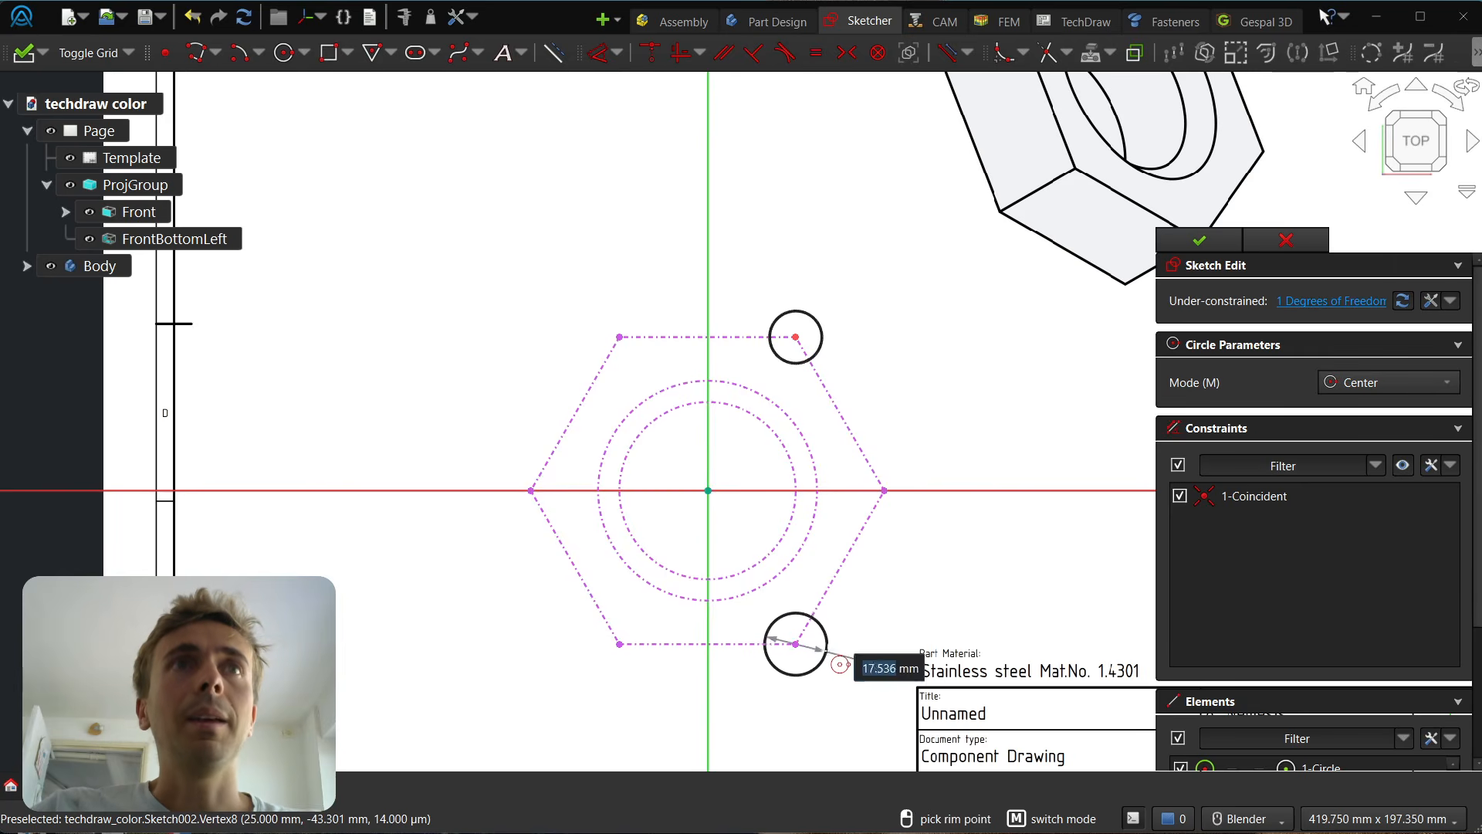
left_click(840, 664)
scroll(664, 509, "down", 5)
key("Escape")
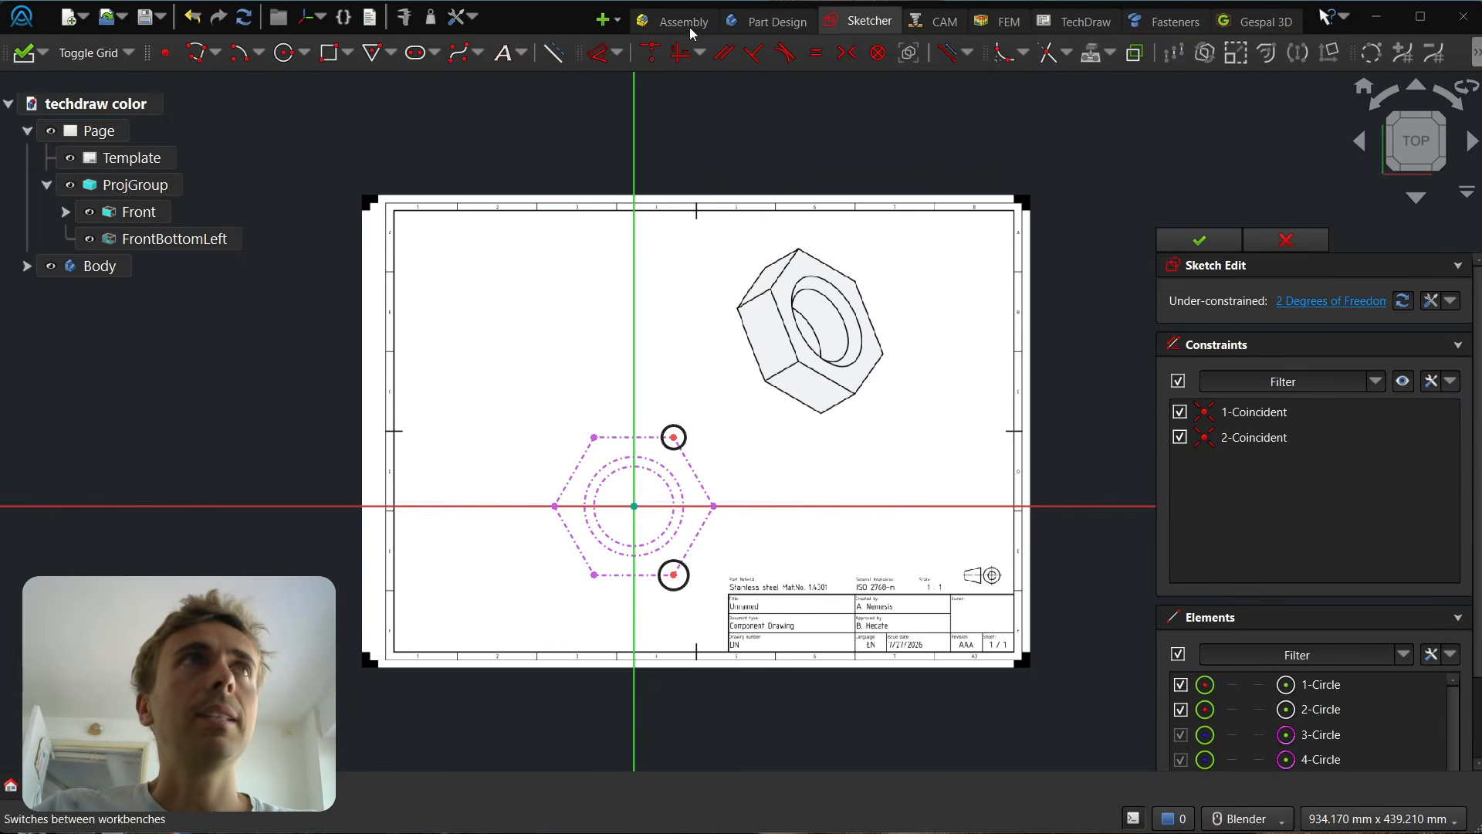
Sketch a rectangle about 34 by 41 mm beside the hexagon and a second one about 20 mm high below it.
left_click(329, 53)
left_click(722, 410)
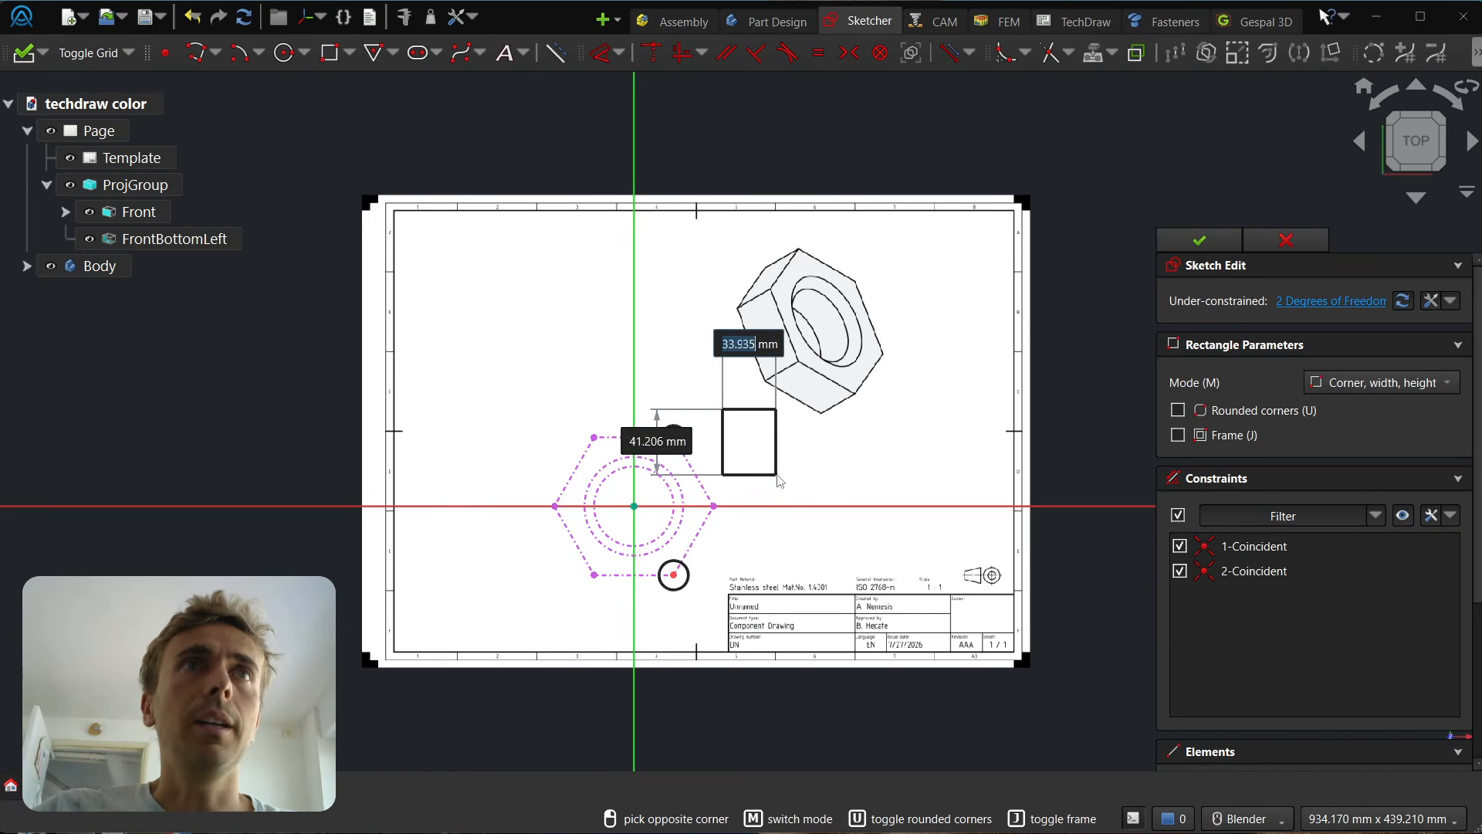
left_click(777, 475)
left_click(776, 558)
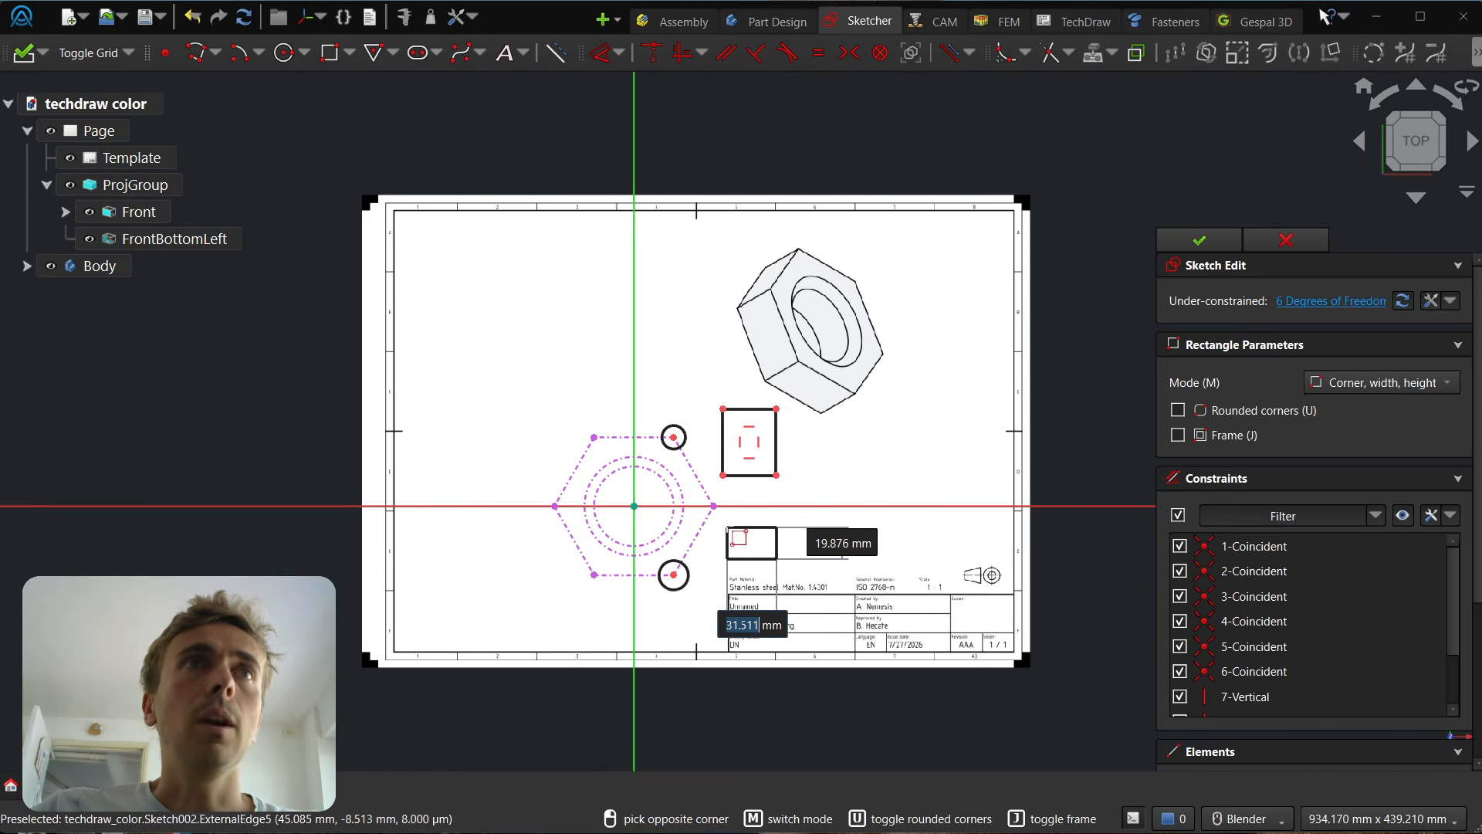
left_click(727, 528)
Examine the sketched shapes, the projected hexagon geometry and the title block text close up and at page scale.
scroll(772, 579, "up", 3)
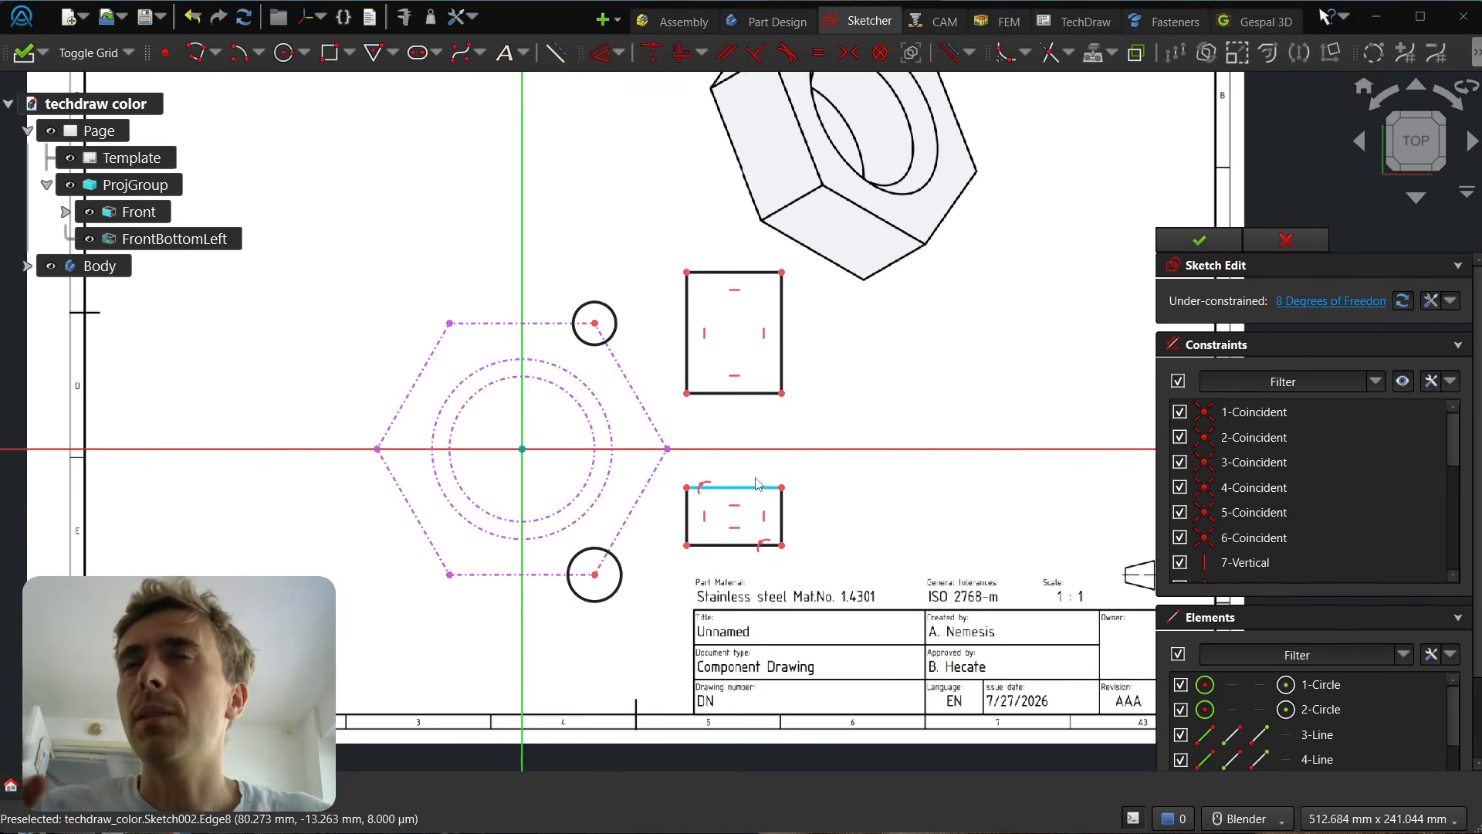
scroll(756, 483, "down", 5)
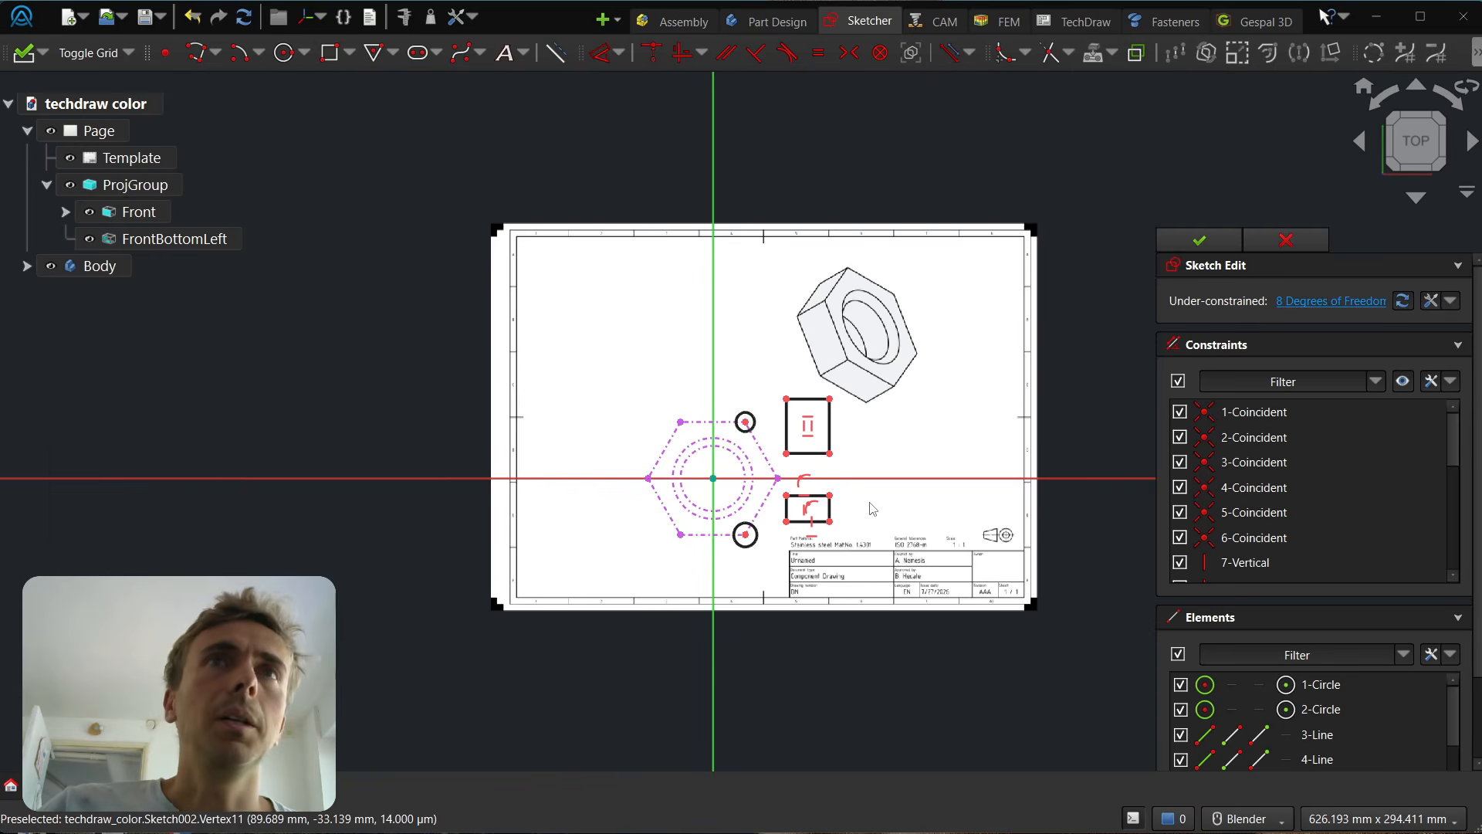
scroll(772, 475, "up", 5)
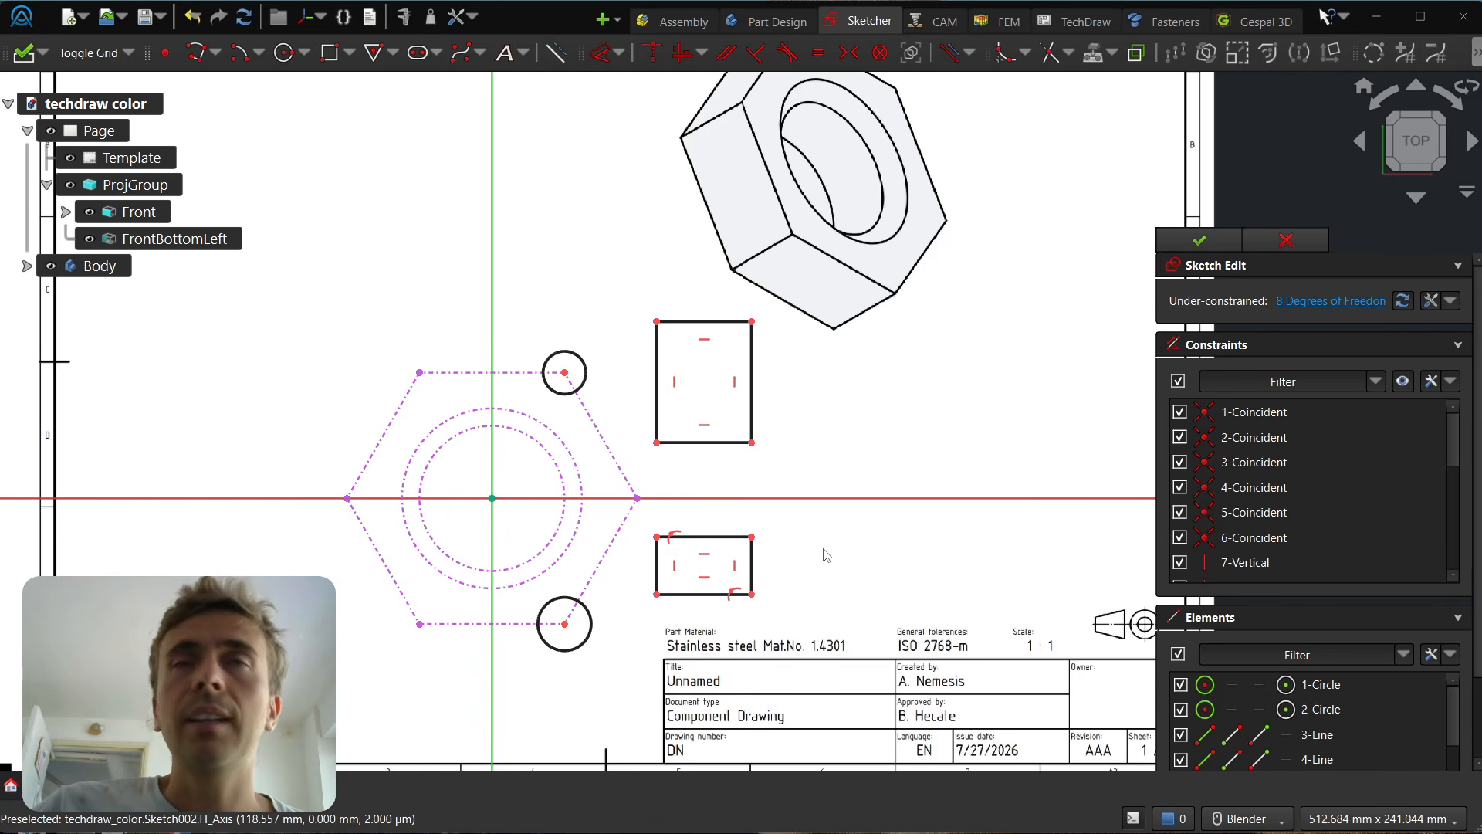
scroll(823, 556, "down", 3)
scroll(849, 587, "up", 8)
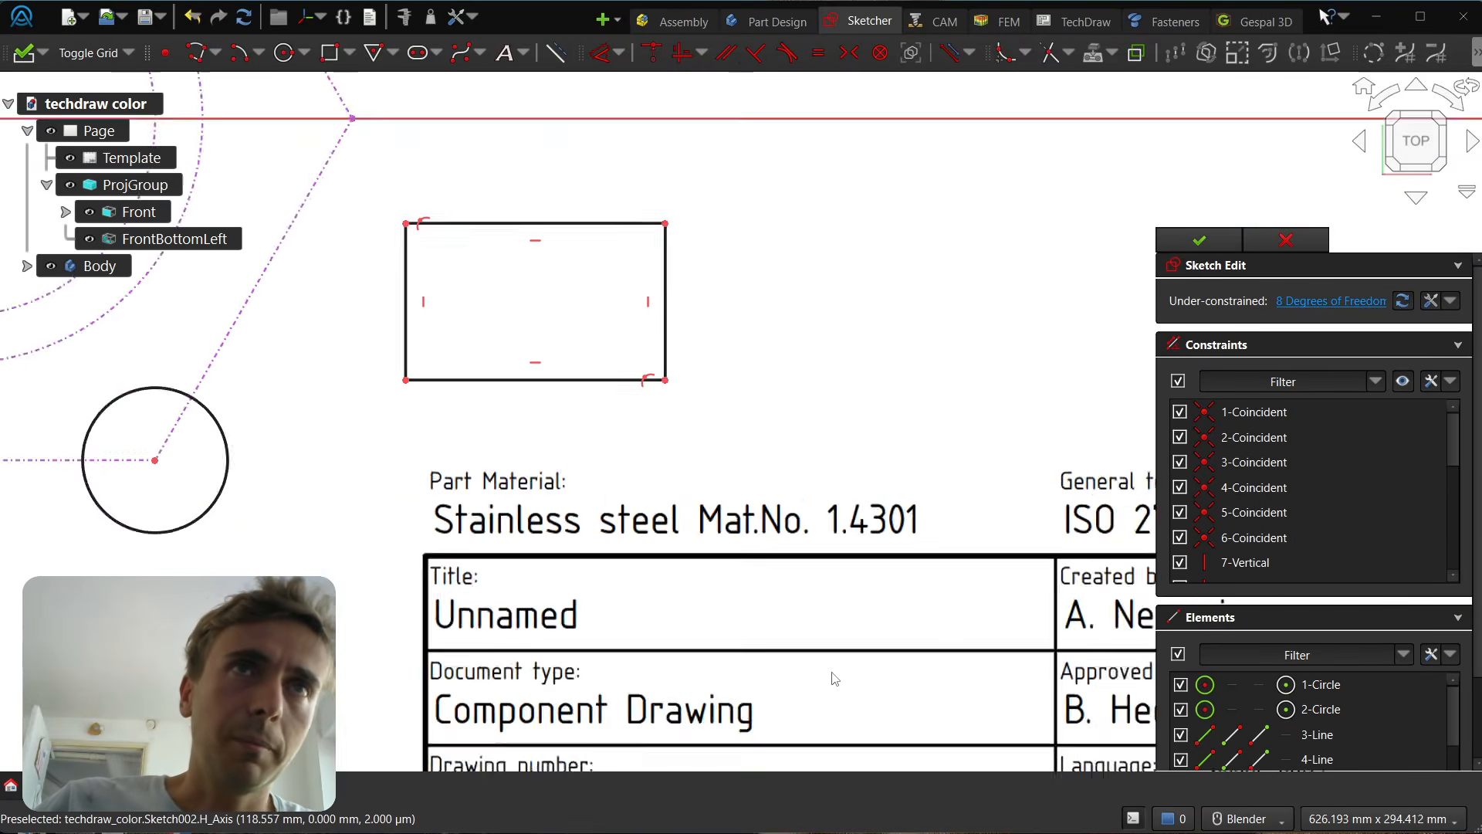
scroll(941, 581, "up", 10)
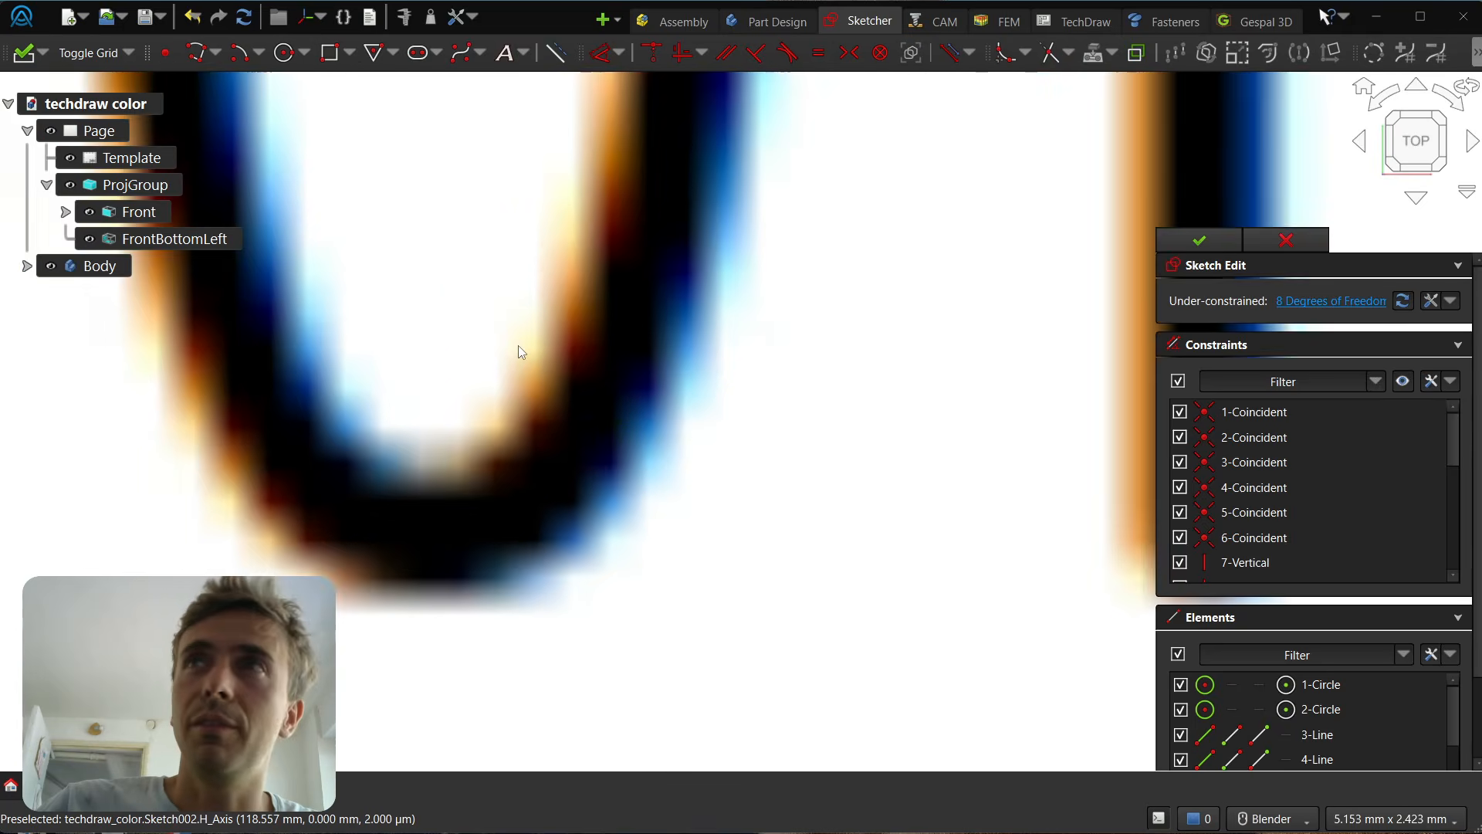
scroll(711, 449, "down", 12)
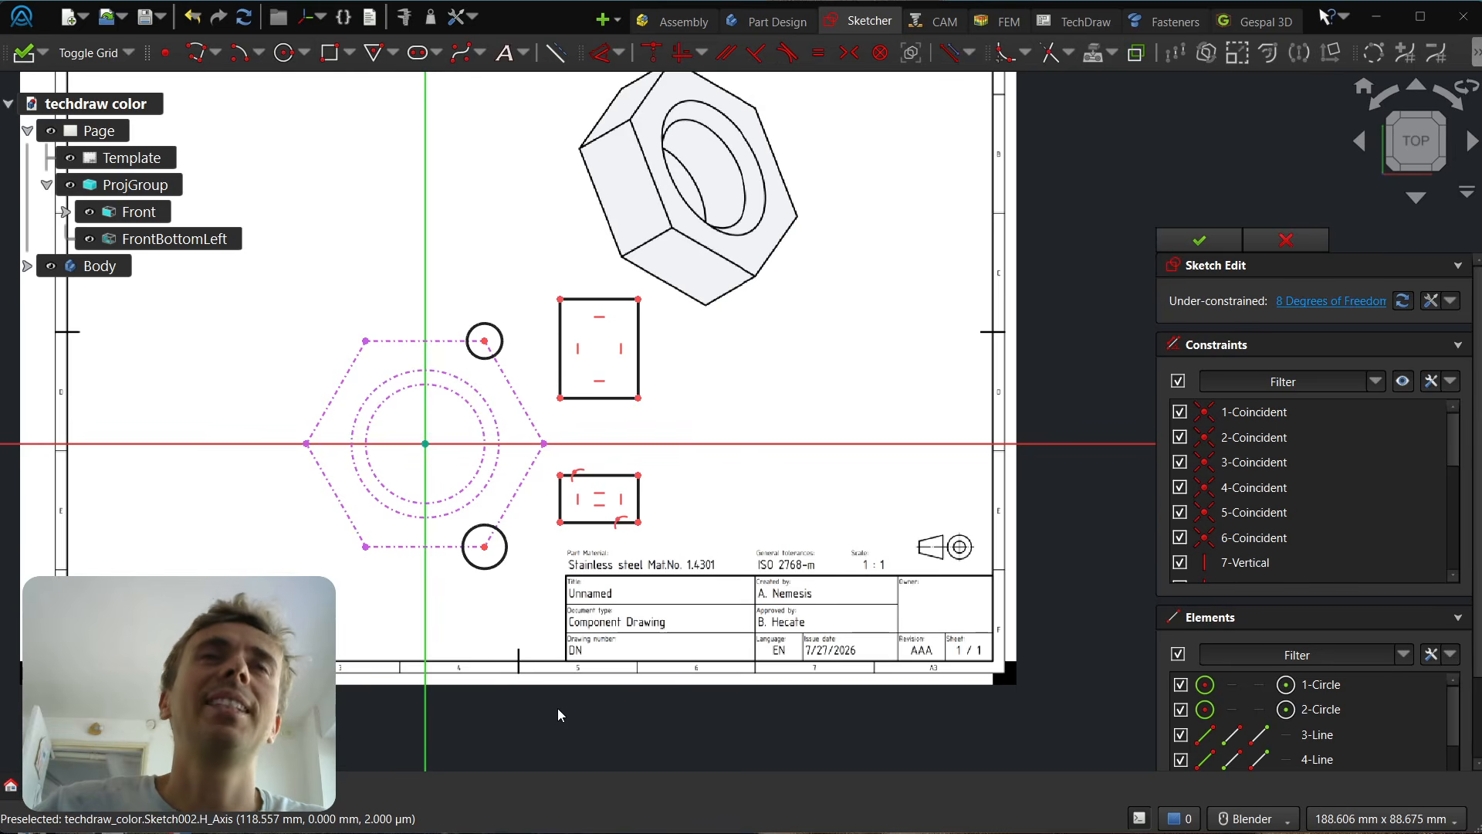
scroll(557, 708, "down", 1)
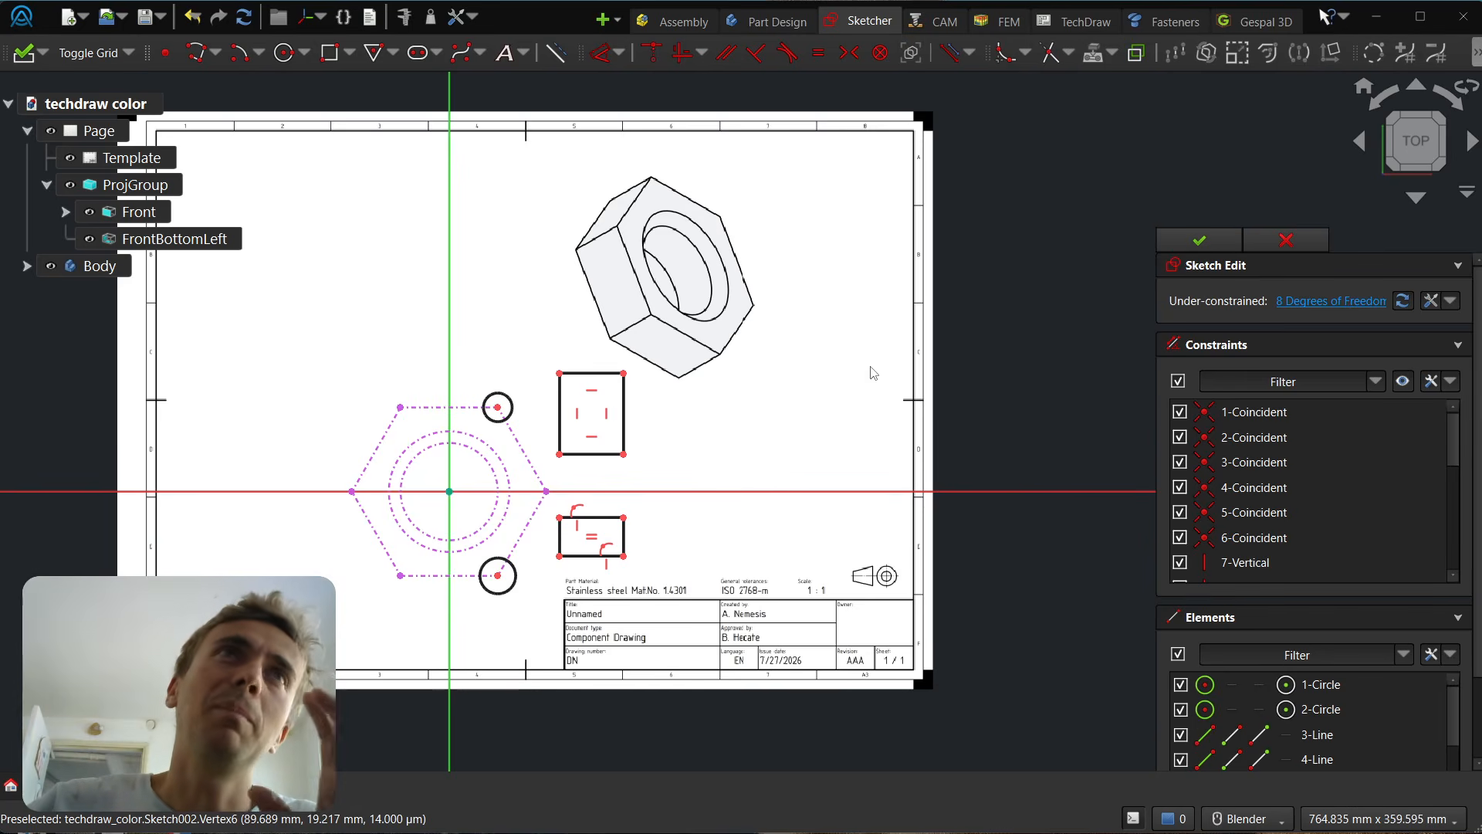
Finish the sketch and return to the drawing page to check the circles and rectangles.
left_click(1233, 239)
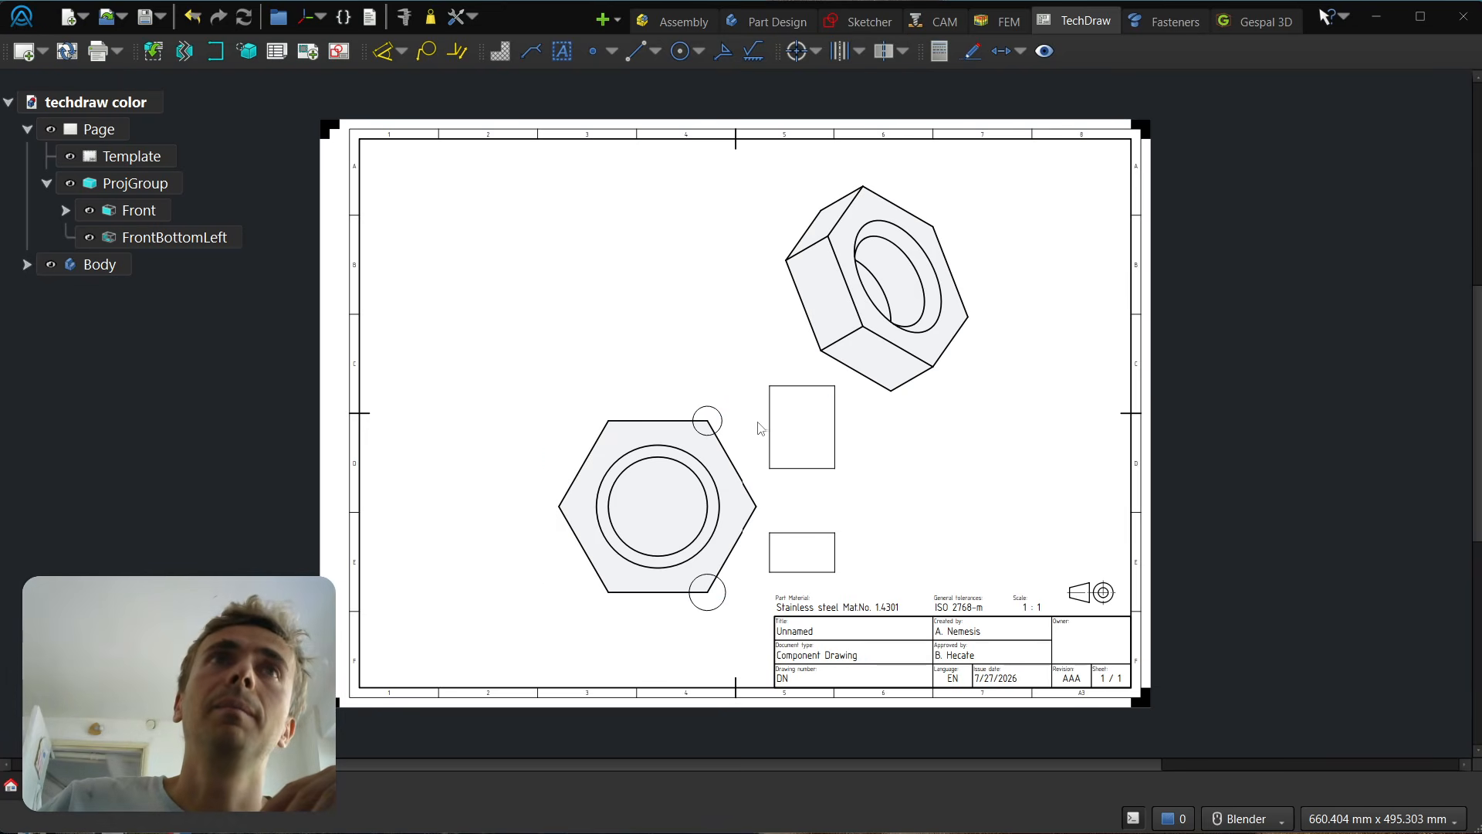
scroll(699, 444, "up", 6)
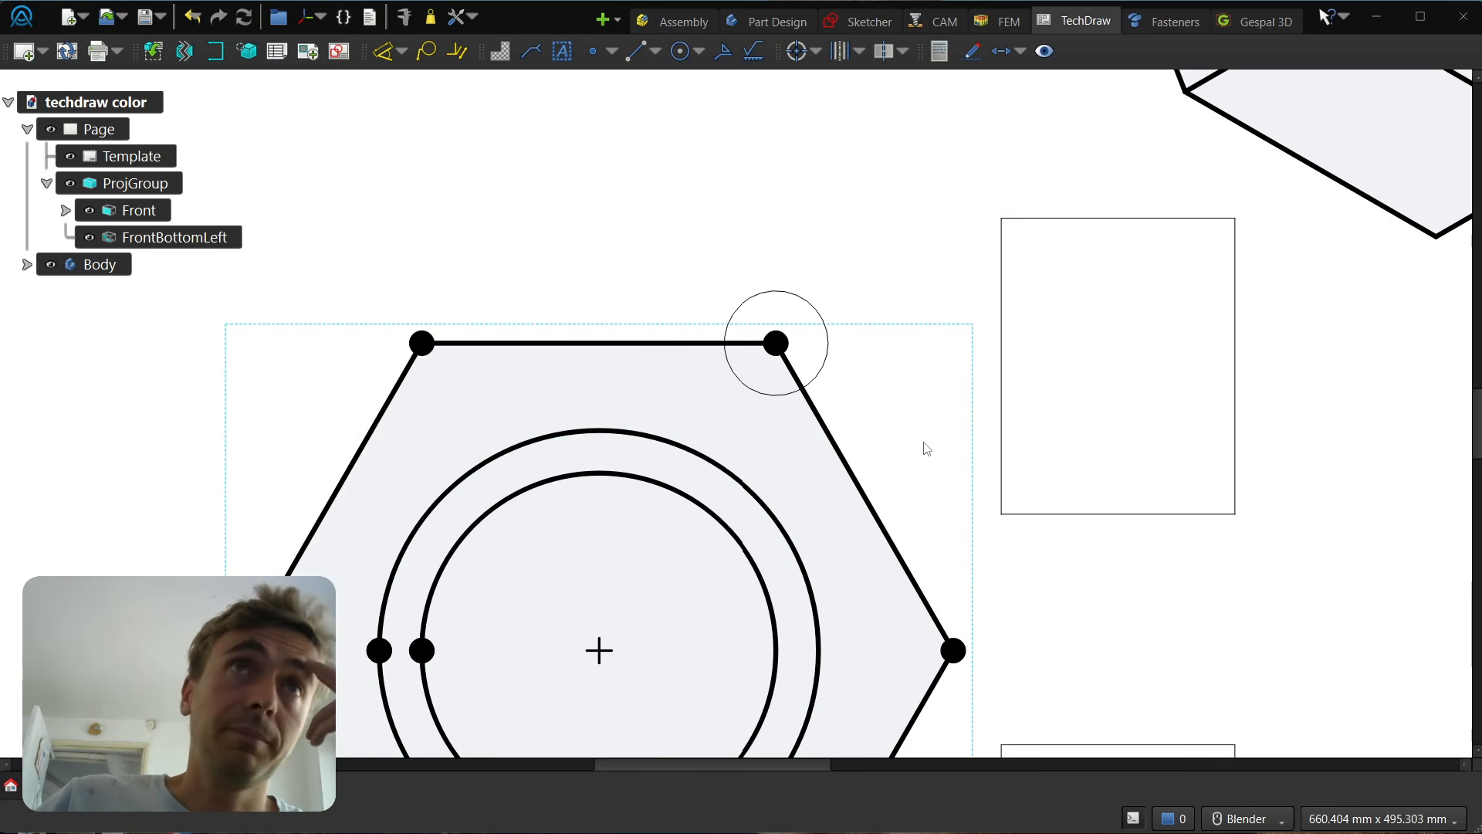
Highlight the sketch nested under the Front view, and move that view up and slightly right on the page.
scroll(927, 448, "down", 6)
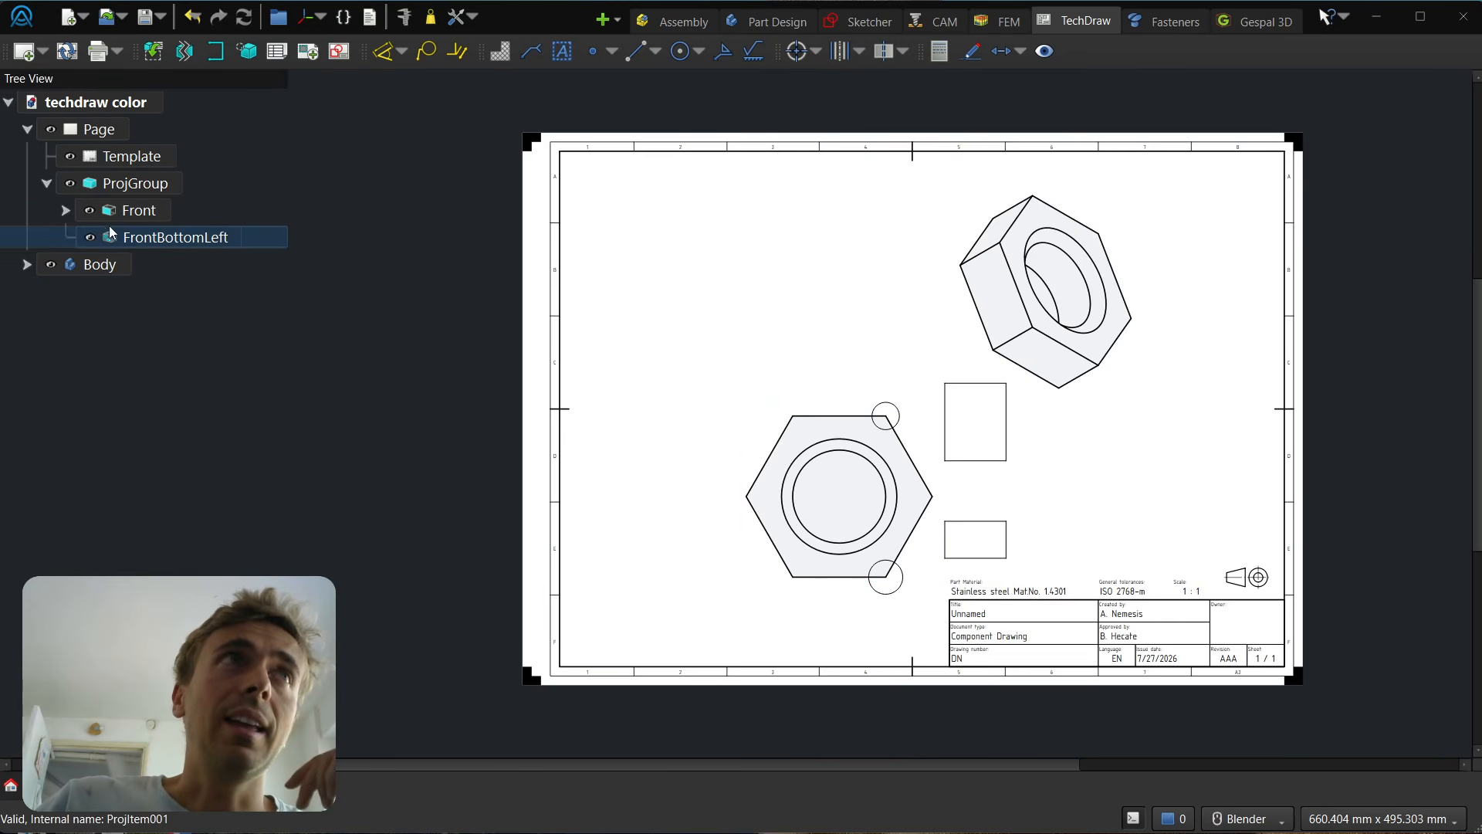
left_click(65, 210)
left_click(143, 239)
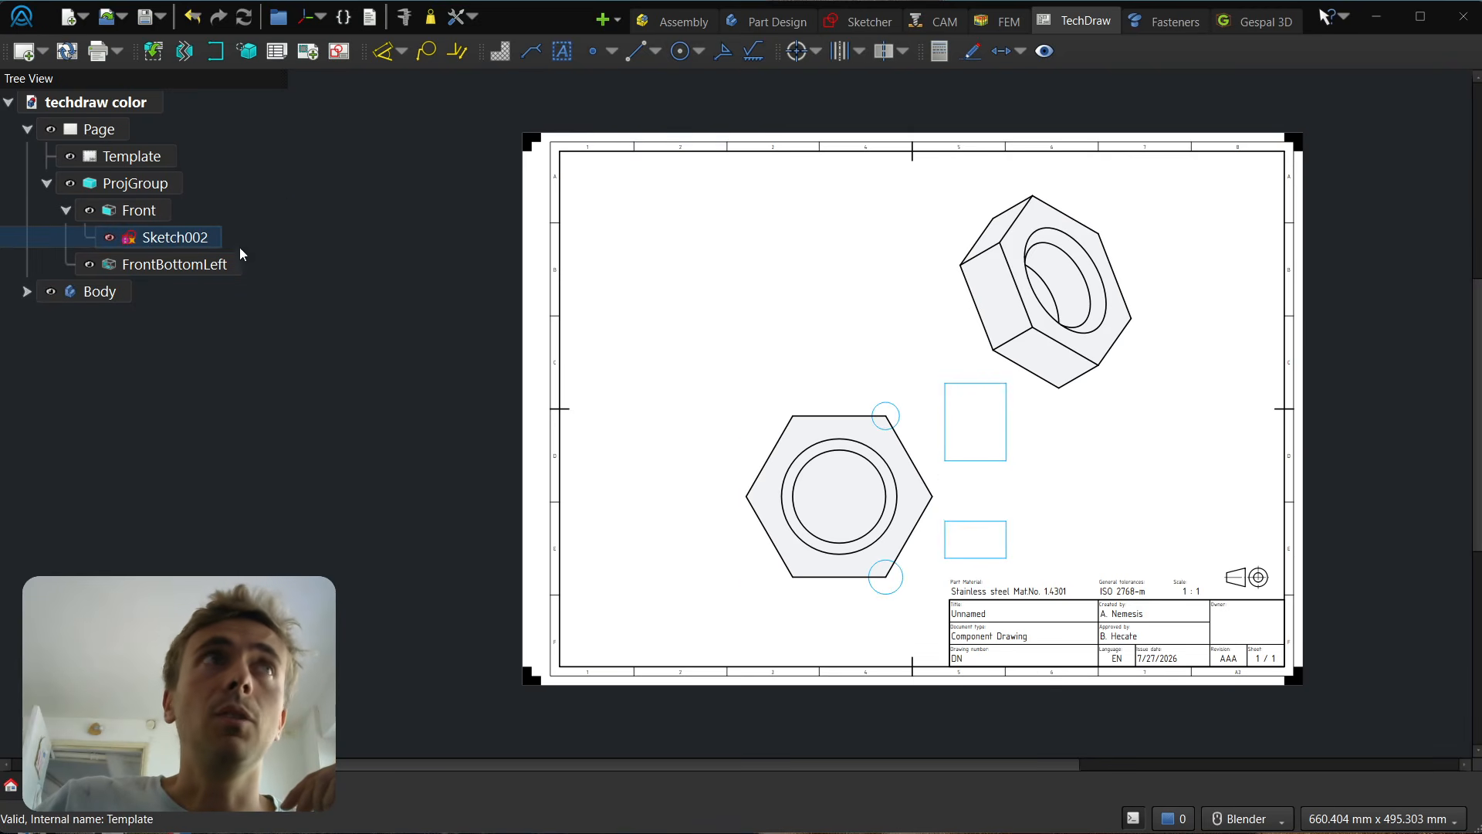
left_click(610, 249)
mouse_move(829, 593)
left_mouse_down()
mouse_move(853, 630)
mouse_move(817, 484)
mouse_move(868, 497)
left_mouse_up()
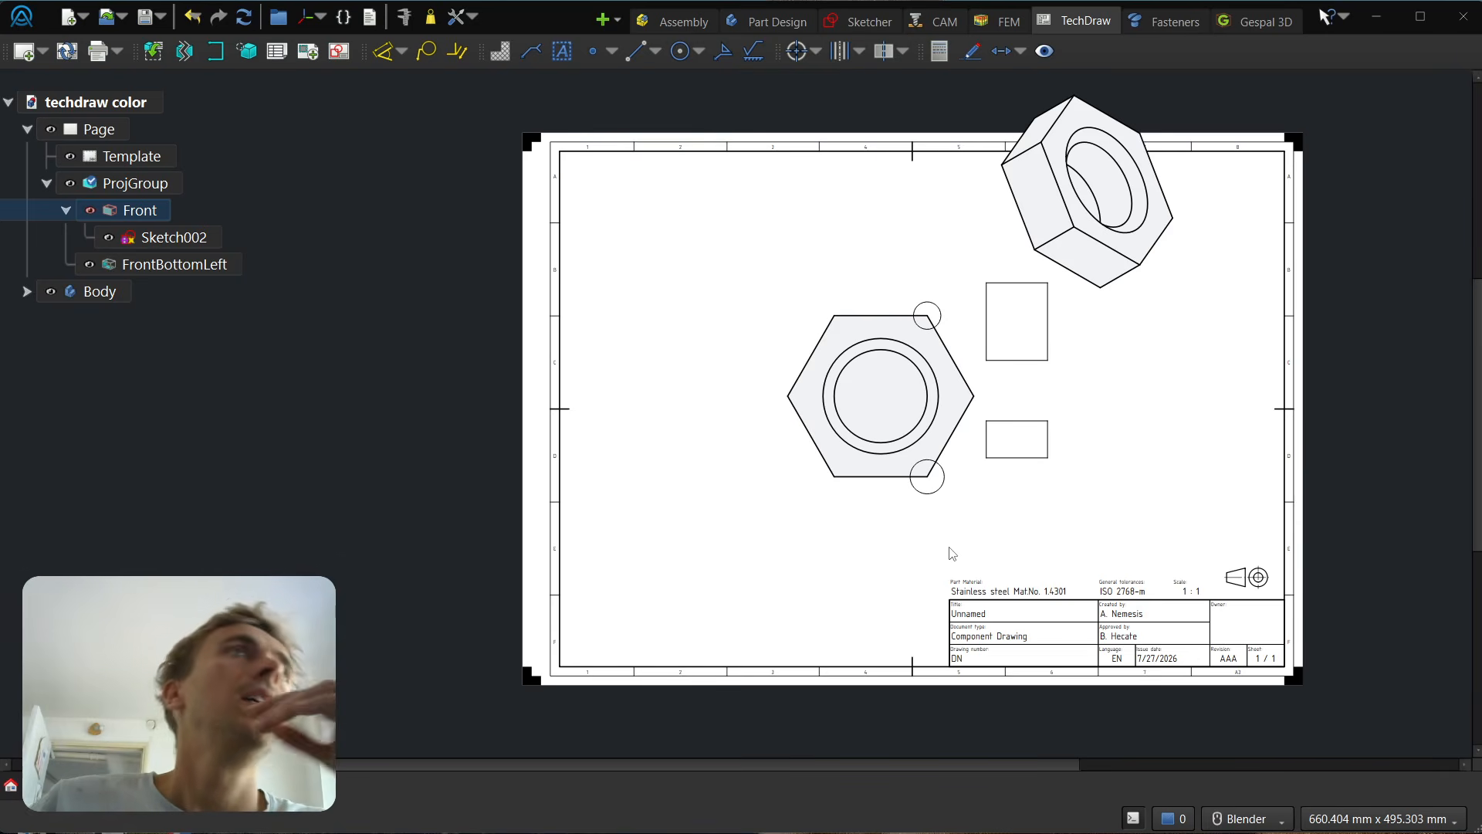
Detach the sketch from the Front view and place it directly under the page.
left_click(209, 236)
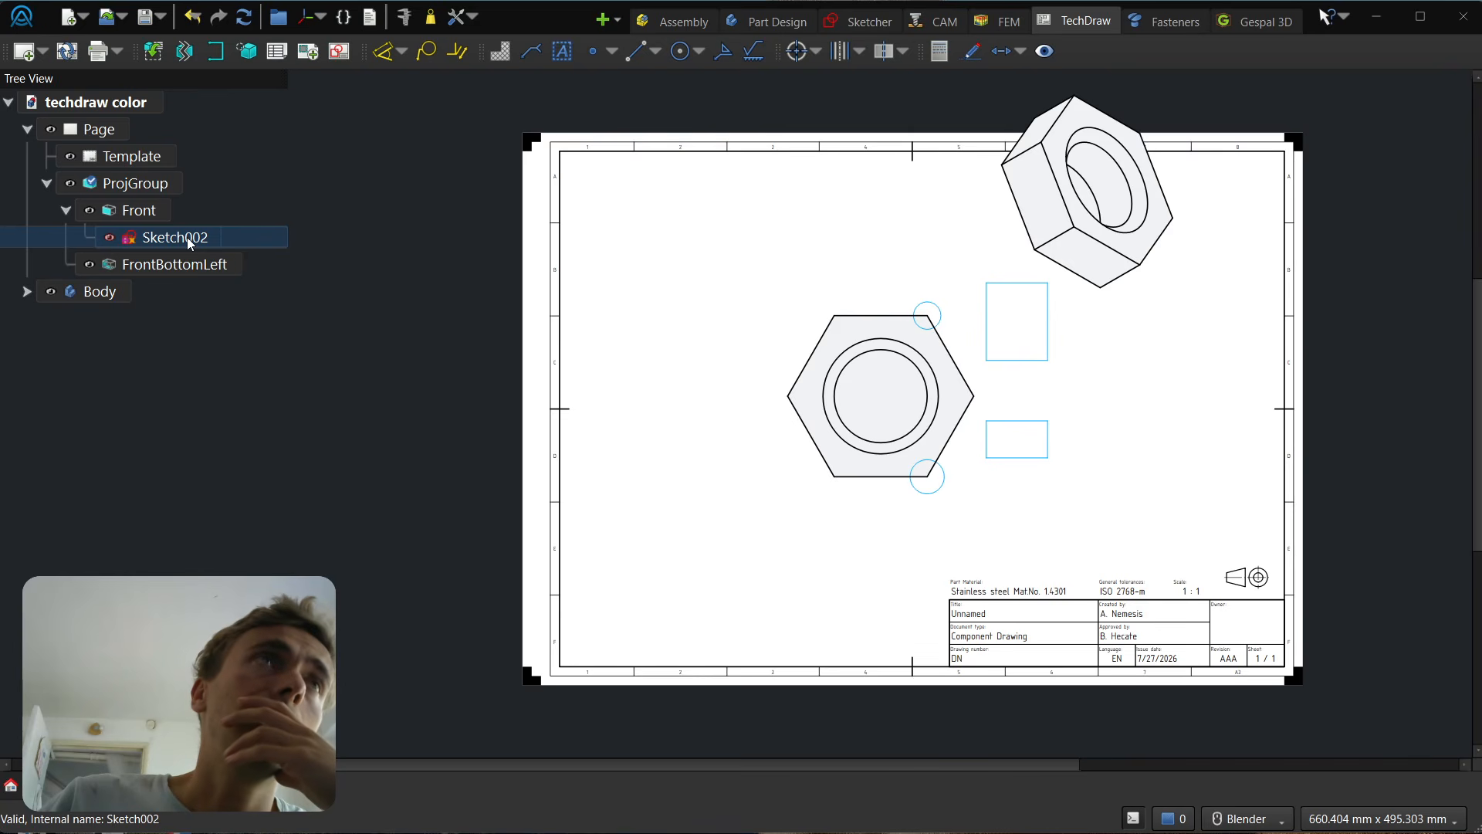
mouse_move(188, 242)
left_mouse_down()
mouse_move(189, 147)
mouse_move(191, 189)
mouse_move(189, 151)
mouse_move(165, 137)
left_mouse_up()
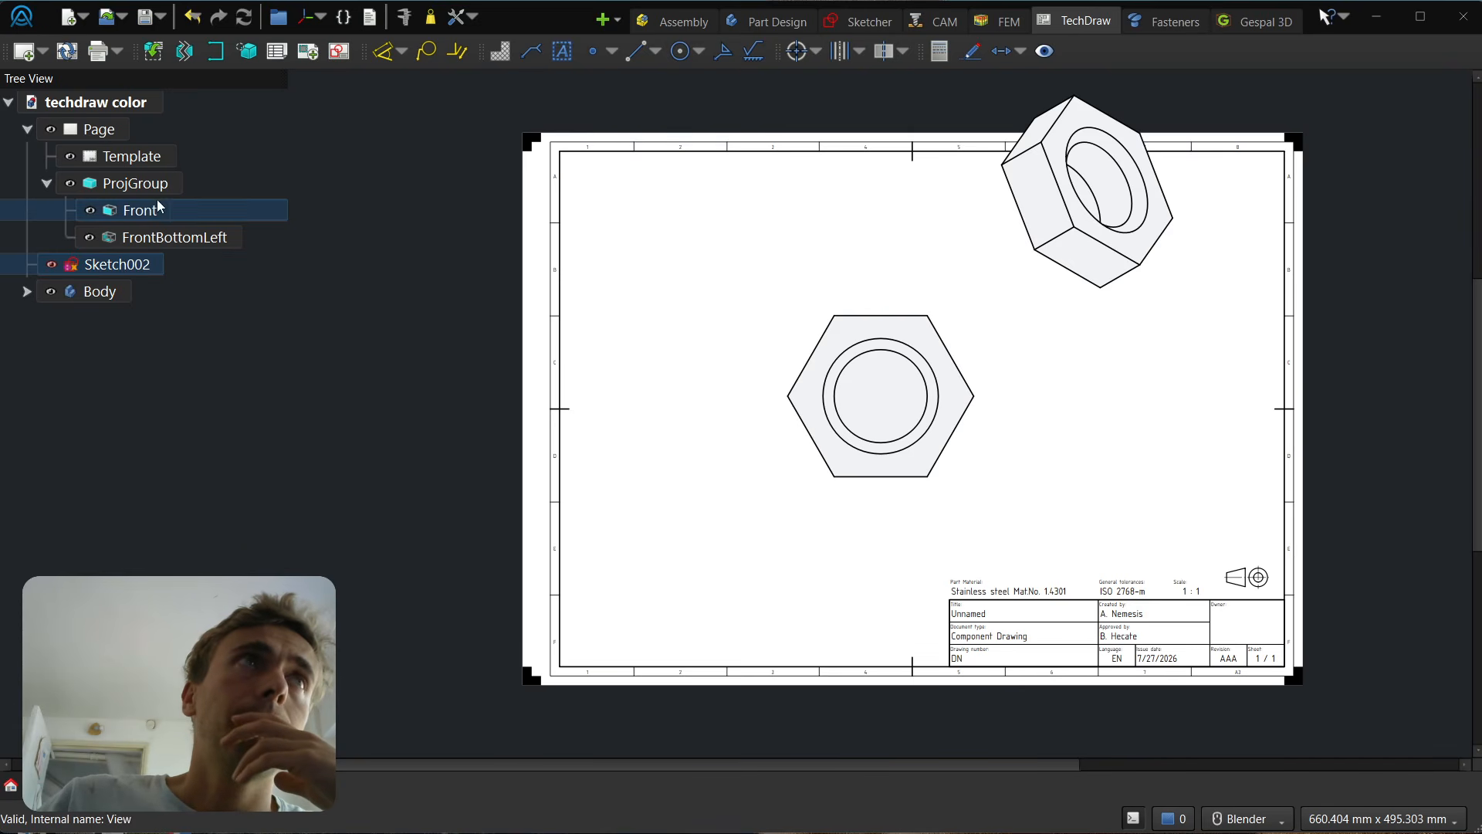
left_click_drag(144, 268, 147, 132)
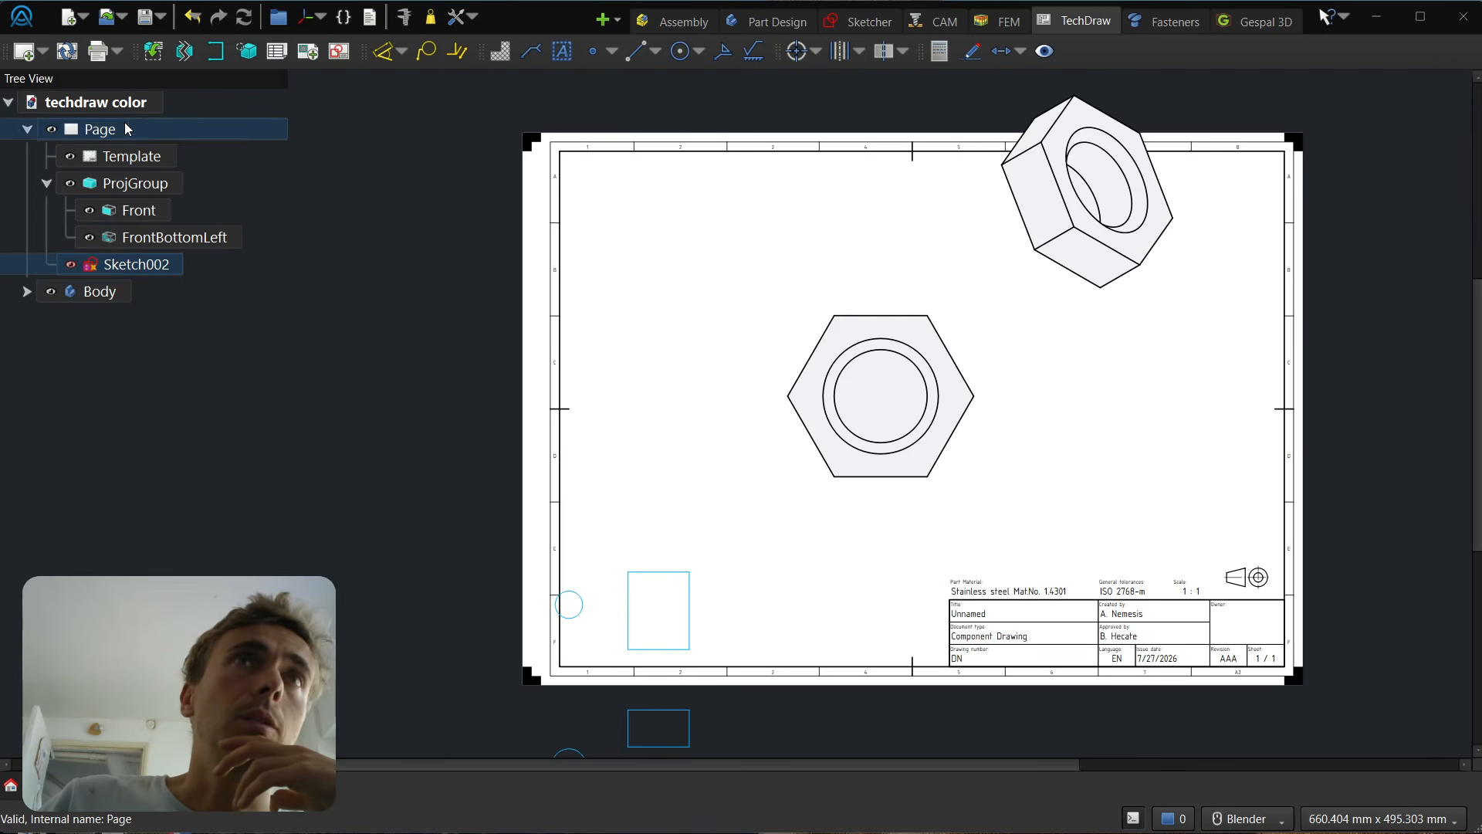
scroll(687, 551, "down", 2)
scroll(514, 484, "up", 4)
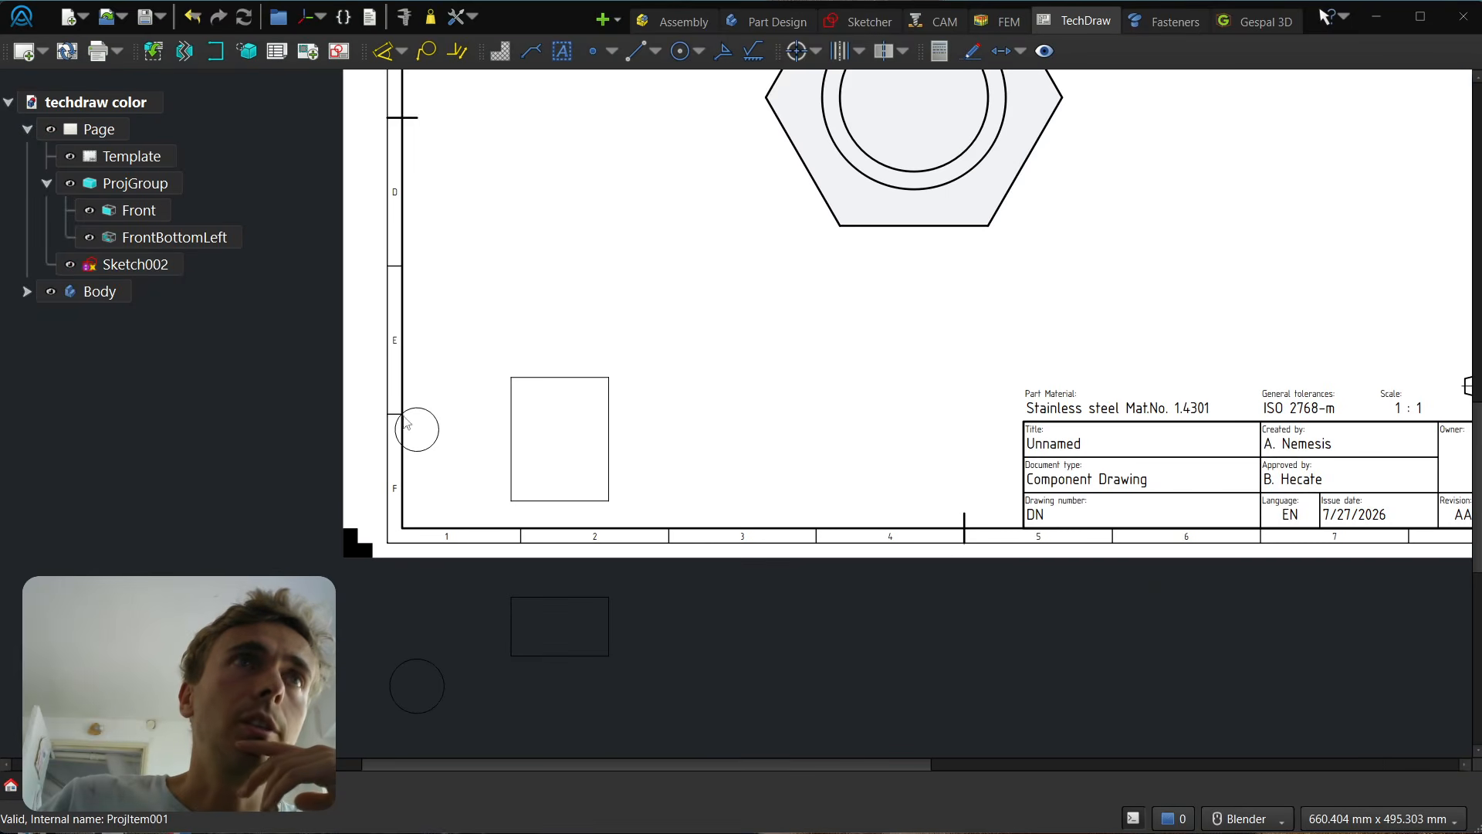
scroll(723, 290, "down", 3)
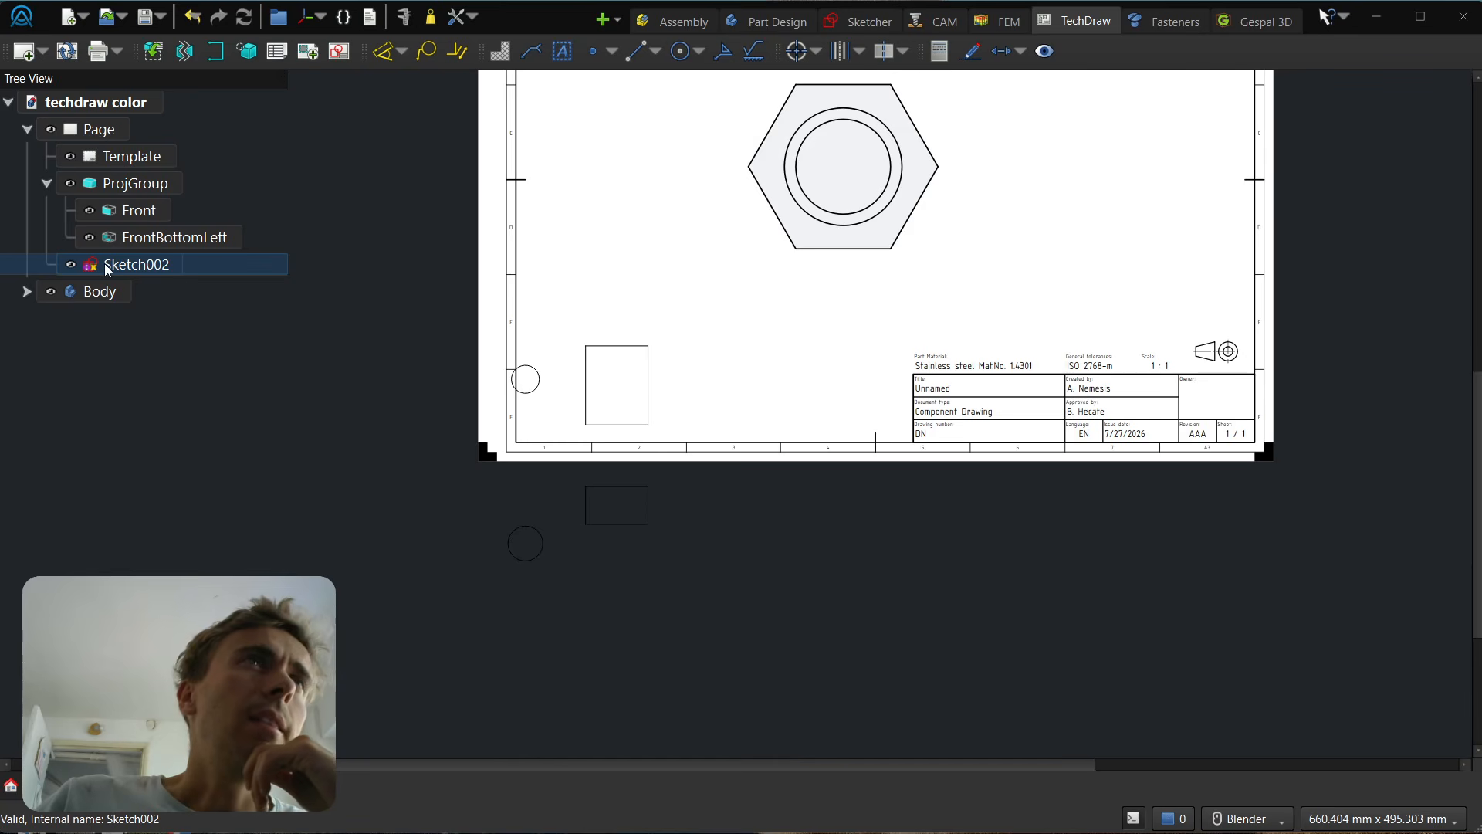
Edit the page's sketch and move the larger circle from below the sheet up into the sheet's lower-left corner.
double_click(106, 266)
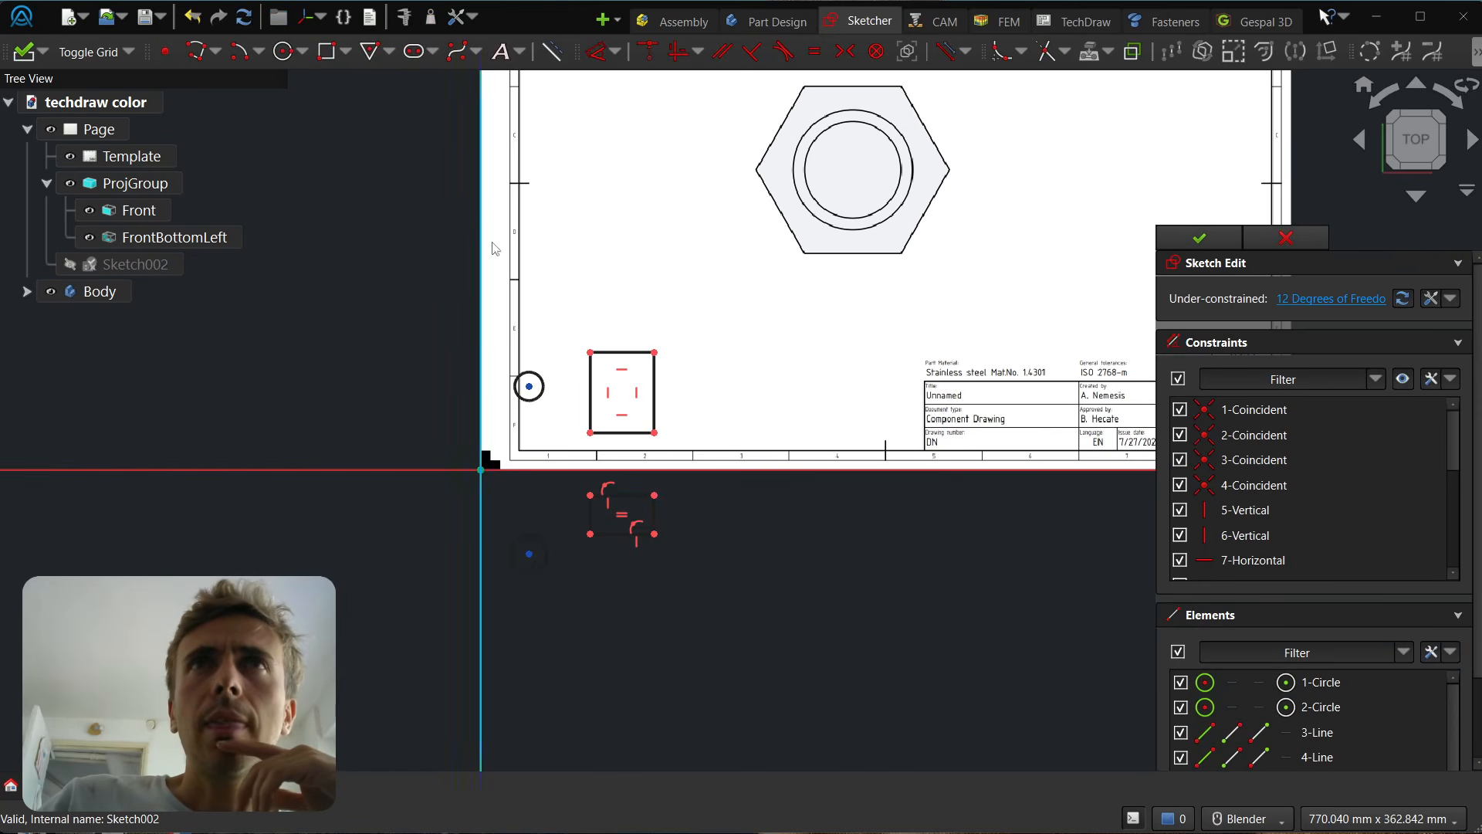
scroll(533, 556, "up", 6)
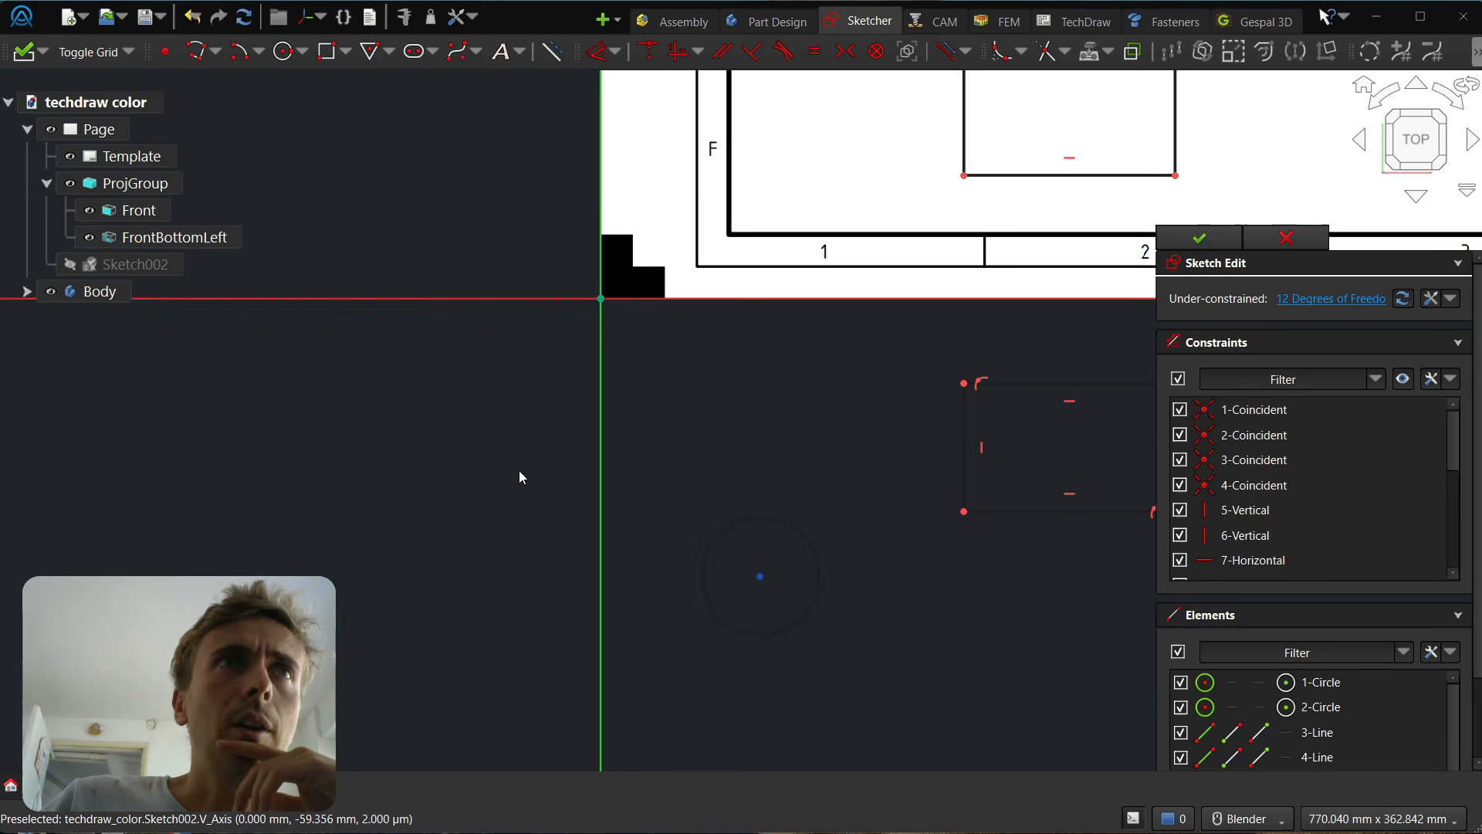
scroll(1373, 538, "down", 5)
scroll(1373, 615, "down", 1)
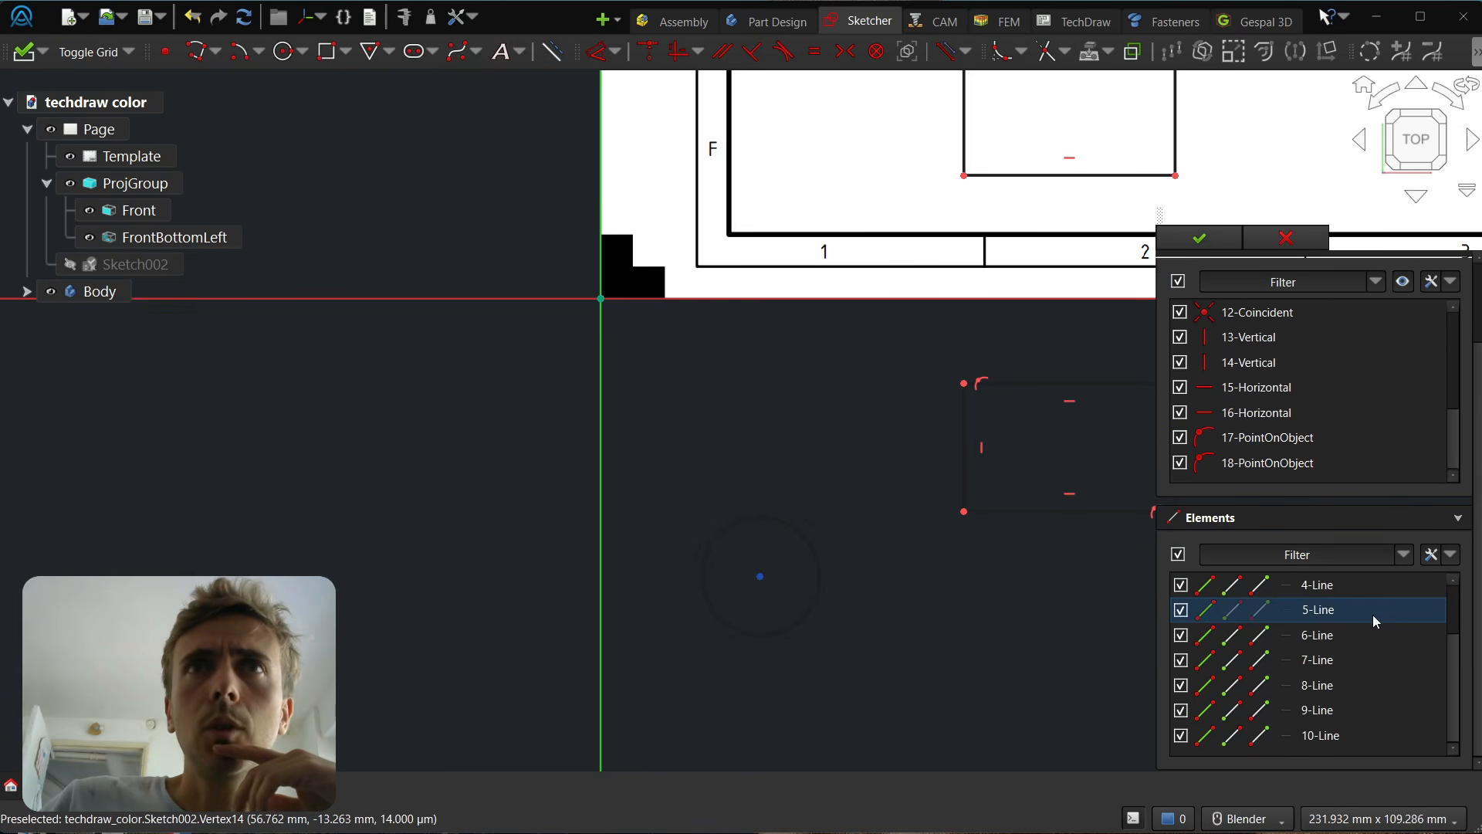
scroll(1377, 681, "up", 3)
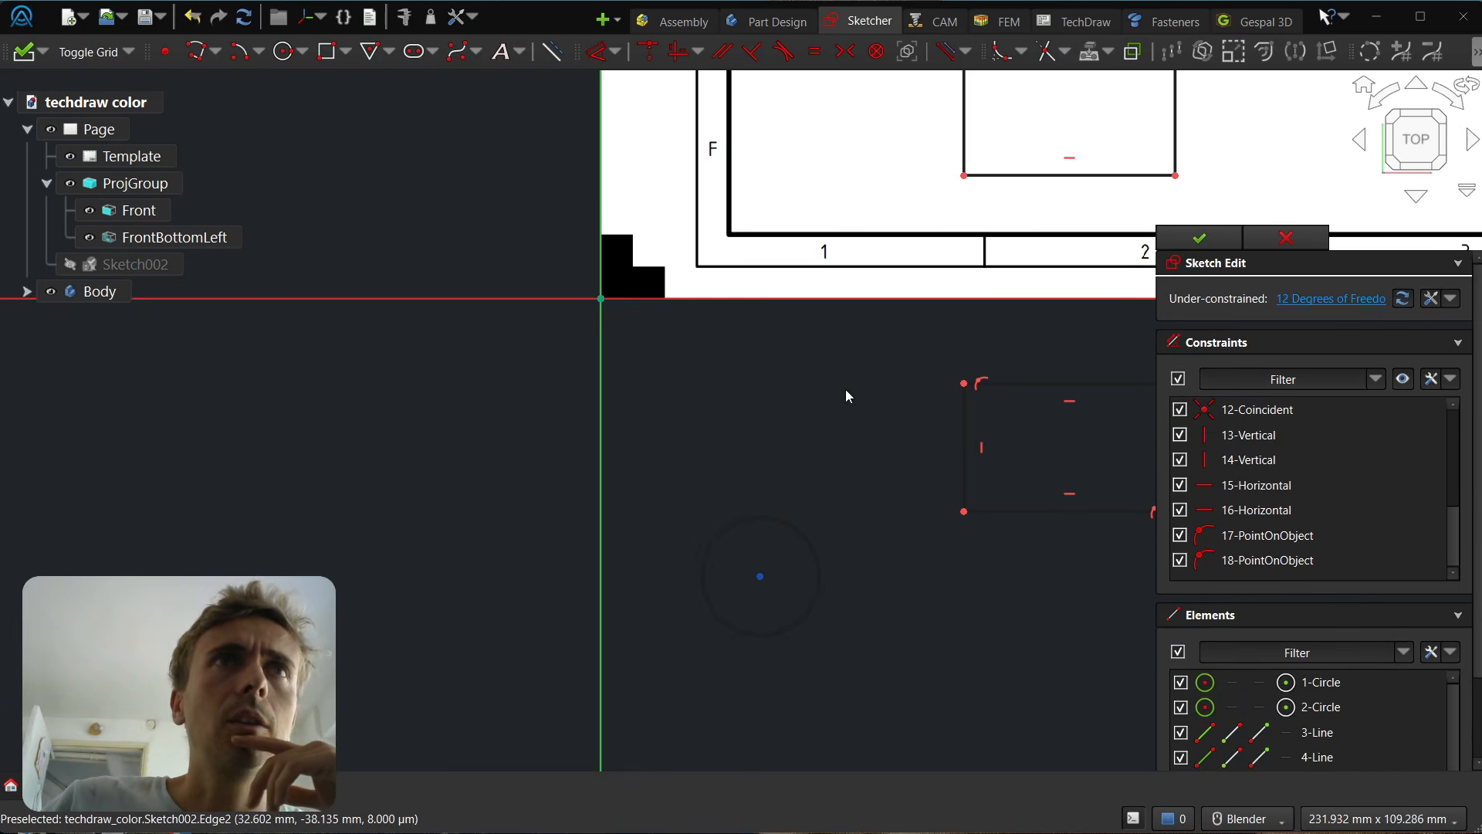
scroll(846, 391, "down", 2)
mouse_move(793, 516)
left_mouse_down()
mouse_move(854, 293)
mouse_move(840, 272)
left_mouse_up()
scroll(740, 604, "down", 2)
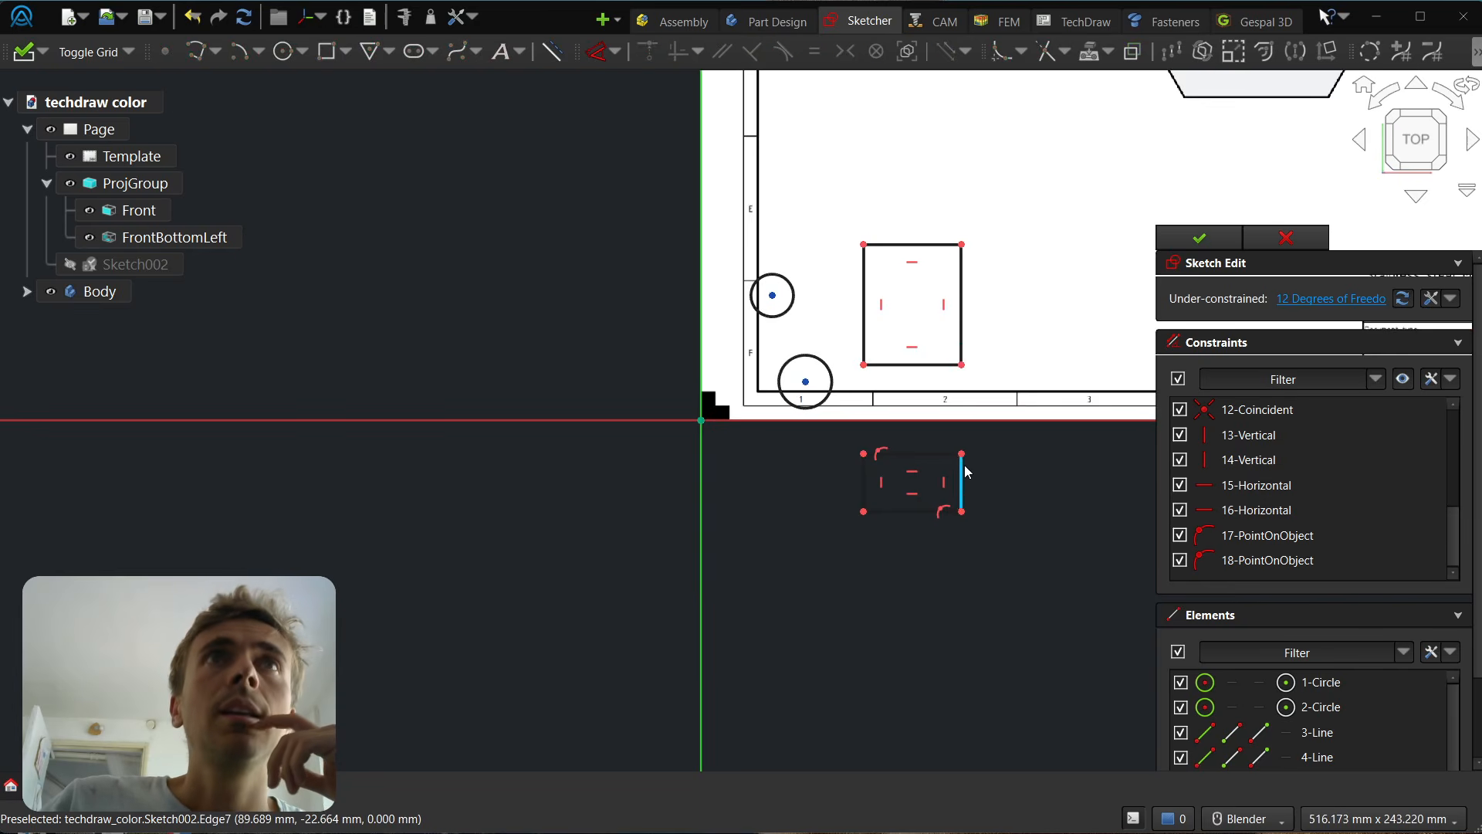
Reshape the smaller rectangle by its right edge, widening both rectangles and bringing it onto the sheet above the taller one.
left_click_drag(962, 479, 1059, 197)
scroll(923, 672, "down", 3)
scroll(1065, 357, "up", 4)
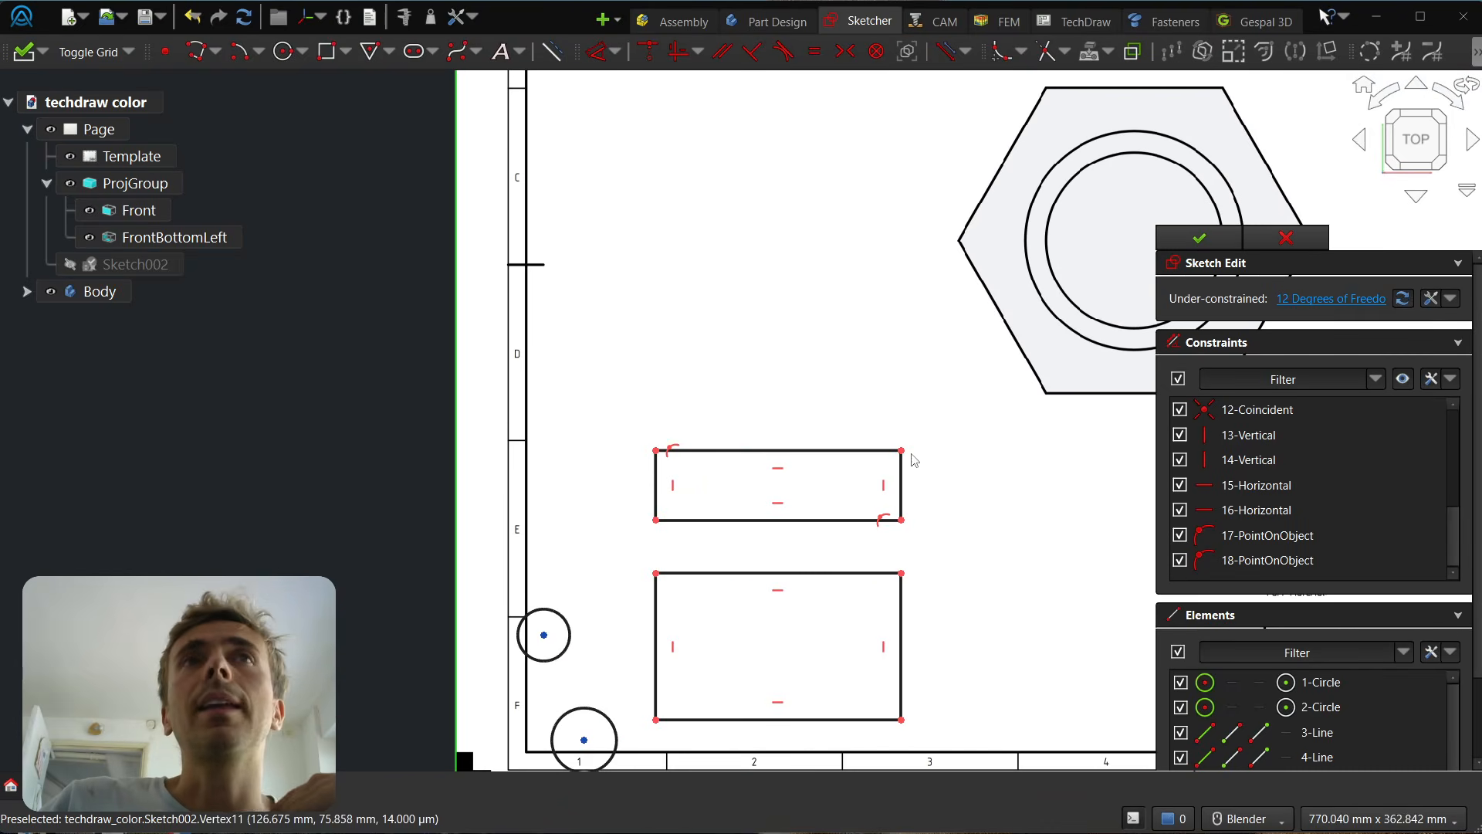
scroll(803, 471, "down", 5)
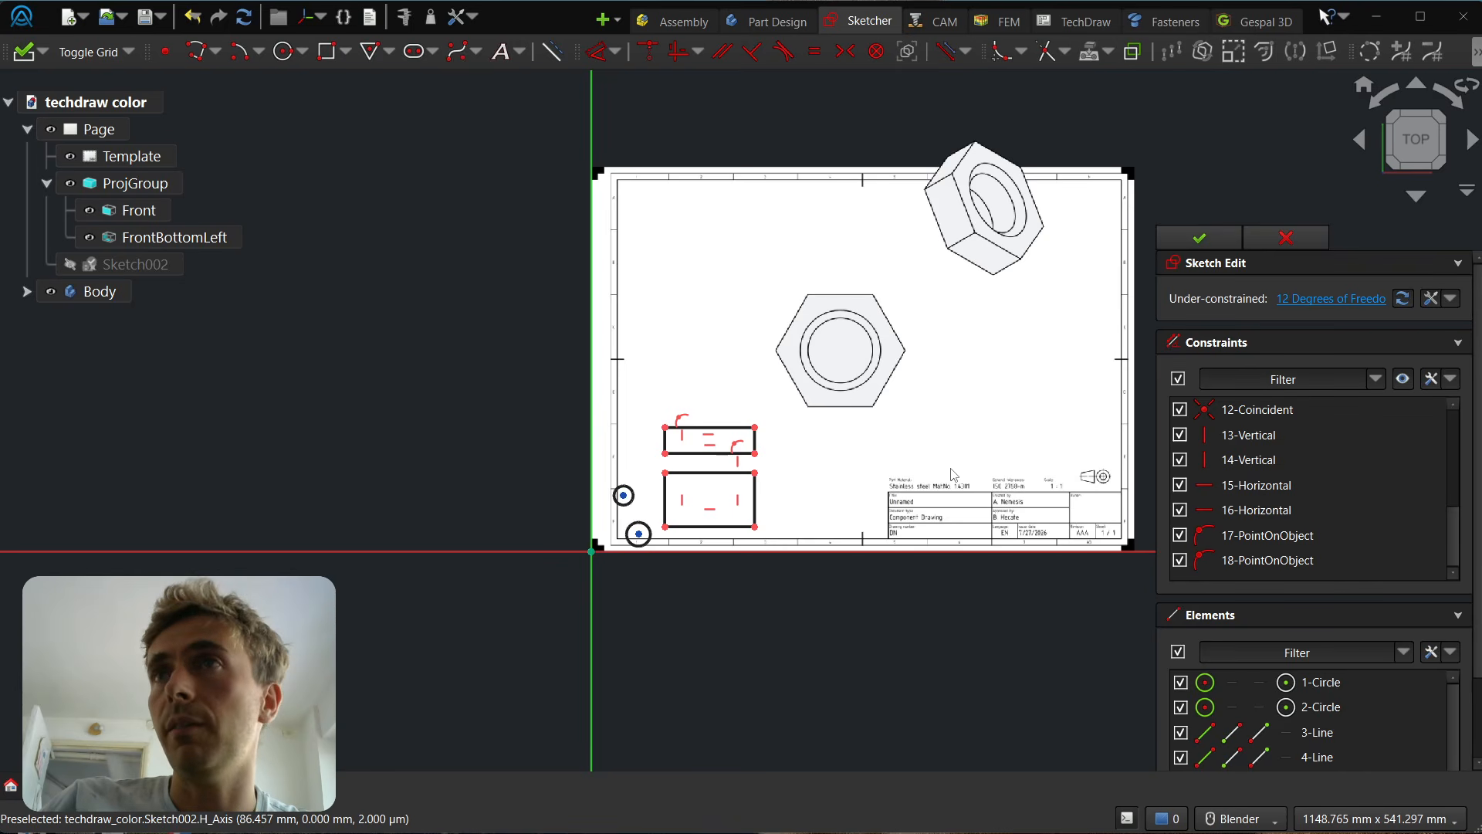
Move the larger circle above the rectangles, to the left of the front hexagon, and finish the sketch.
scroll(791, 342, "up", 7)
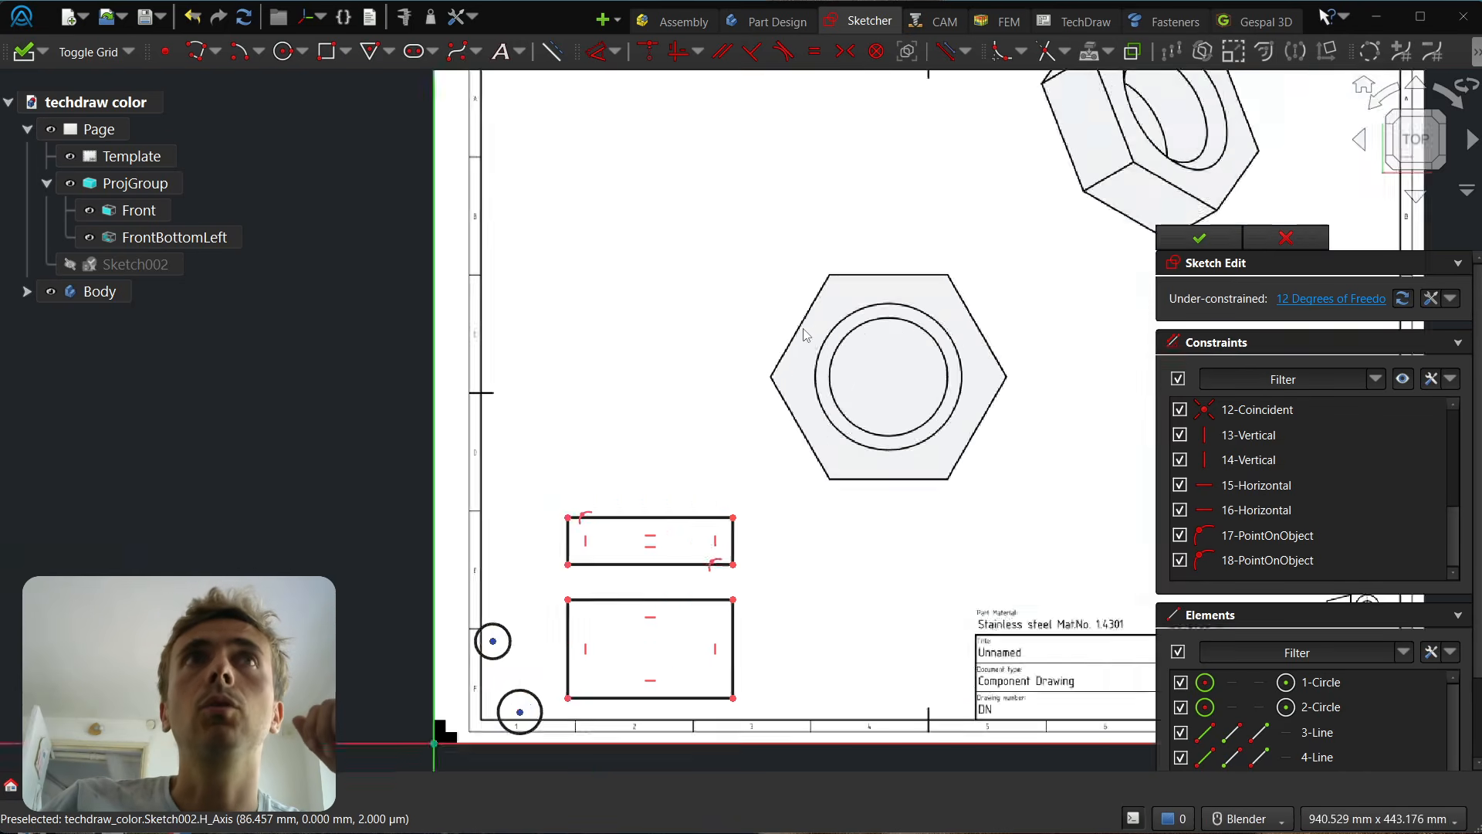
scroll(801, 248, "down", 3)
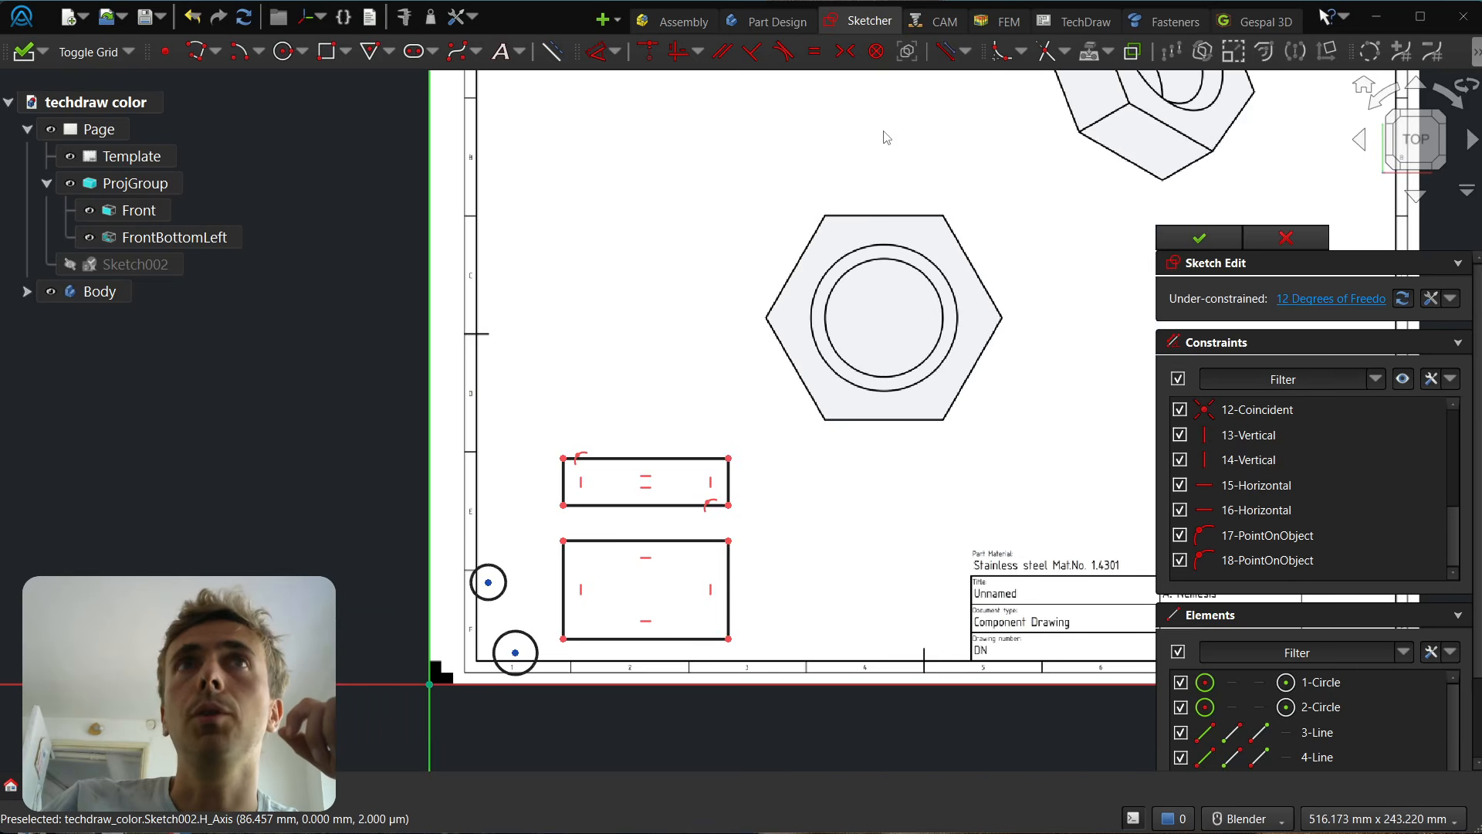
scroll(827, 477, "down", 3)
mouse_move(657, 575)
left_mouse_down()
mouse_move(731, 384)
mouse_move(713, 408)
left_mouse_up()
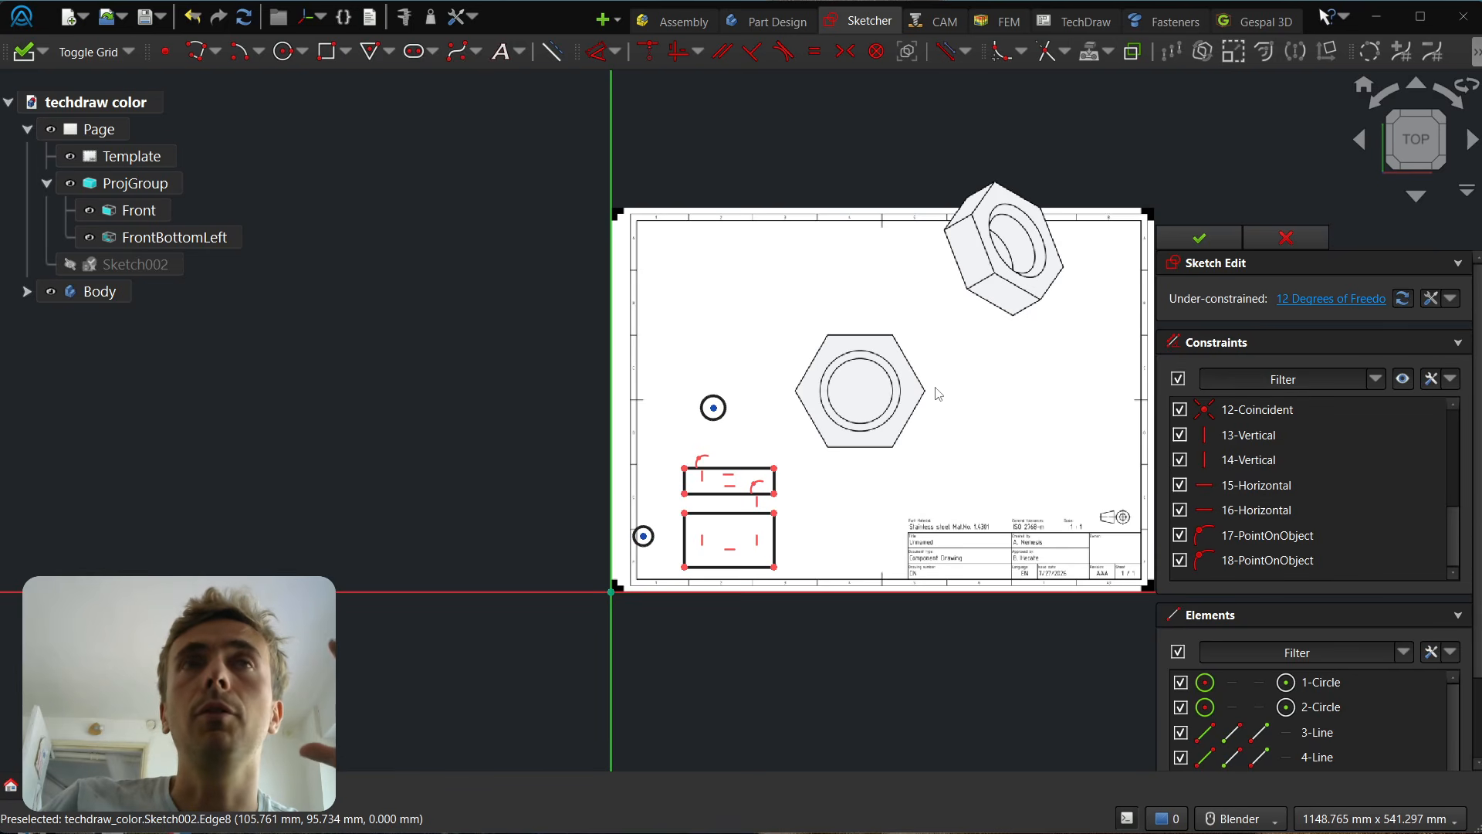
left_click(1199, 237)
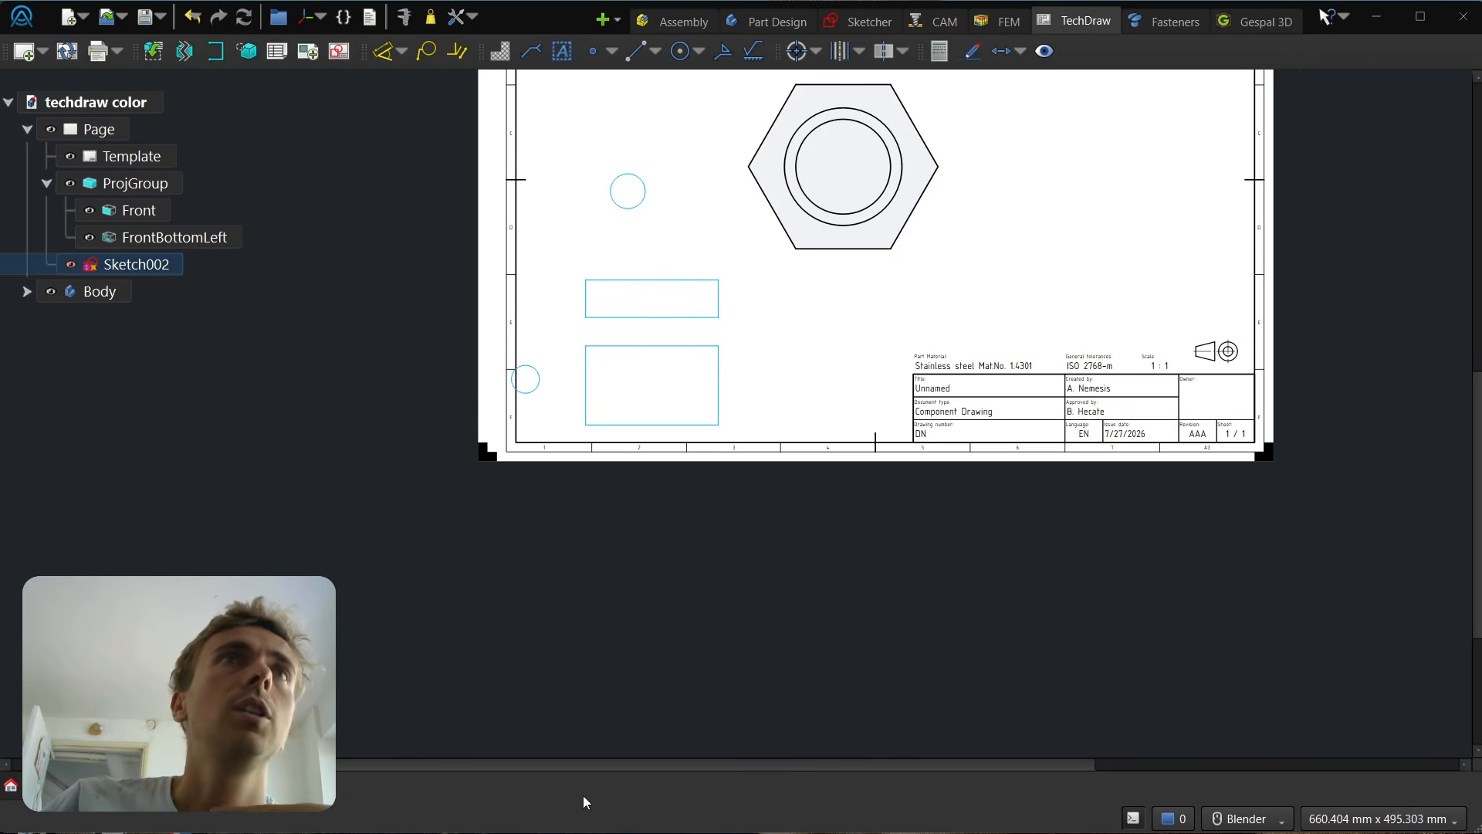
scroll(695, 682, "down", 3)
left_click(781, 610)
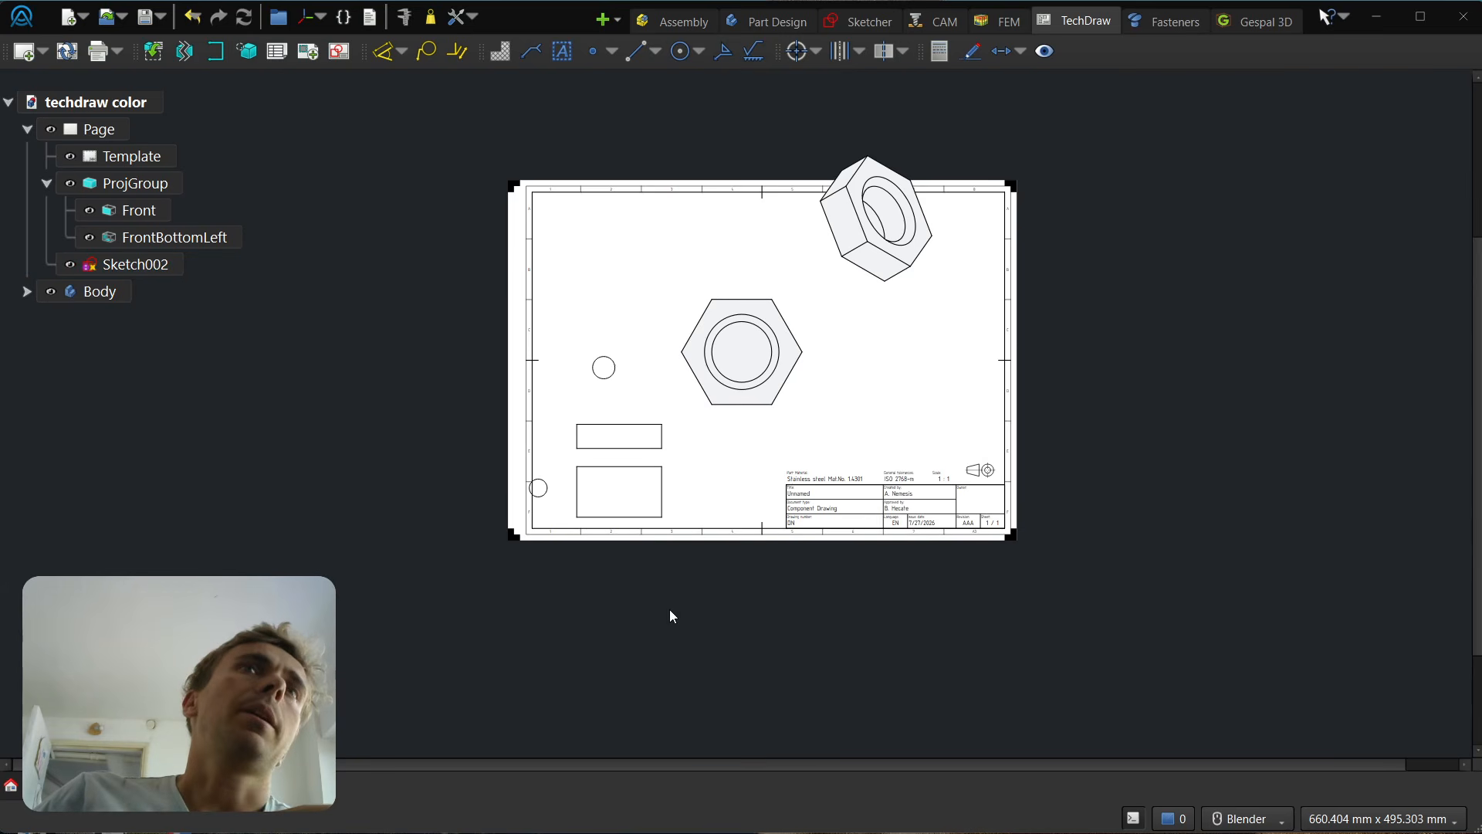
Take the sketch out of the page to the document root and view it beside the nut in the 3D view.
mouse_move(183, 274)
left_mouse_down()
mouse_move(73, 124)
mouse_move(116, 101)
left_mouse_up()
left_click(108, 785)
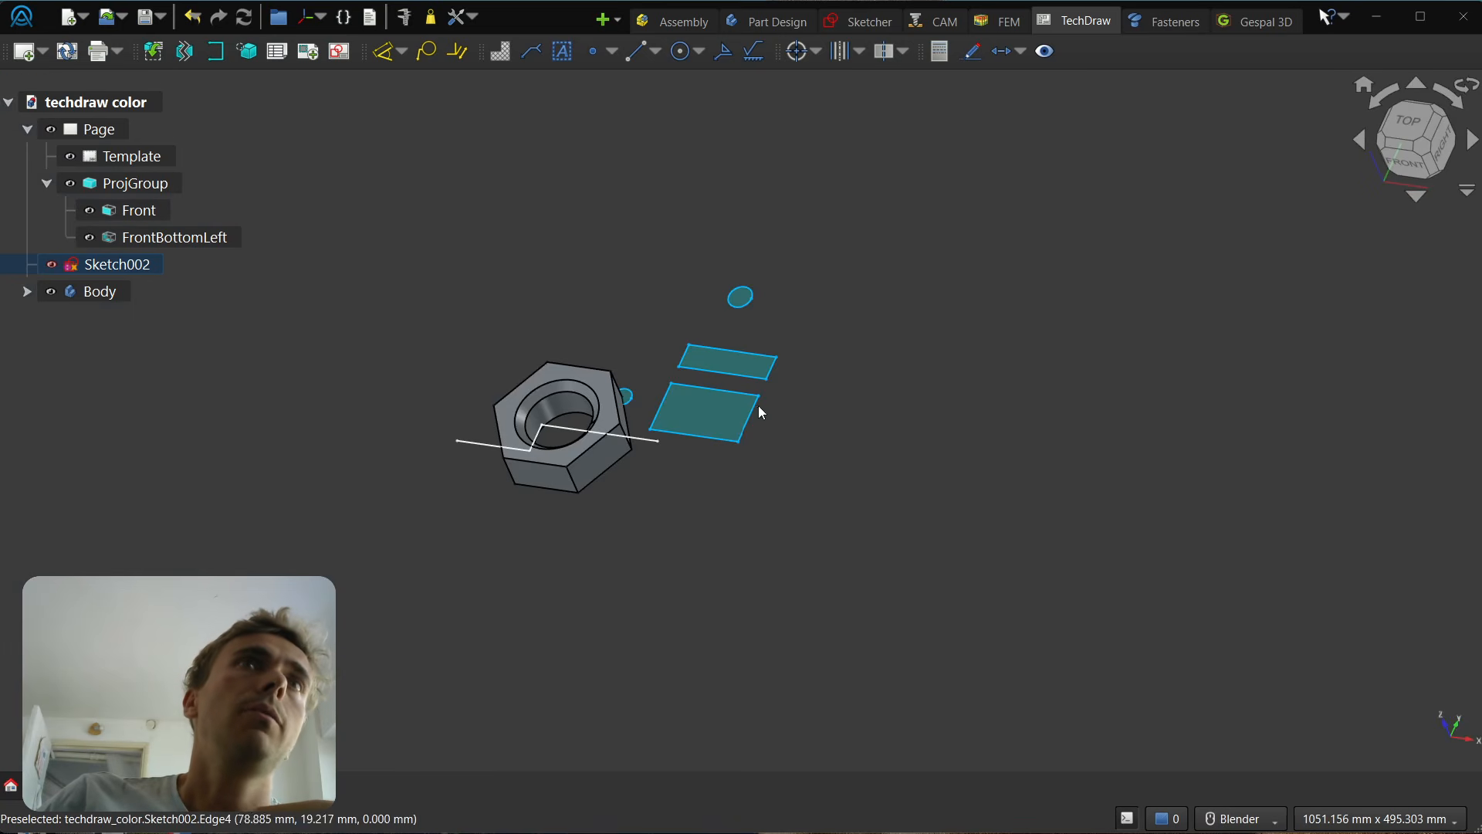
left_click(588, 336)
Put the sketch back under the page and return to the drawing.
left_click_drag(116, 264, 168, 130)
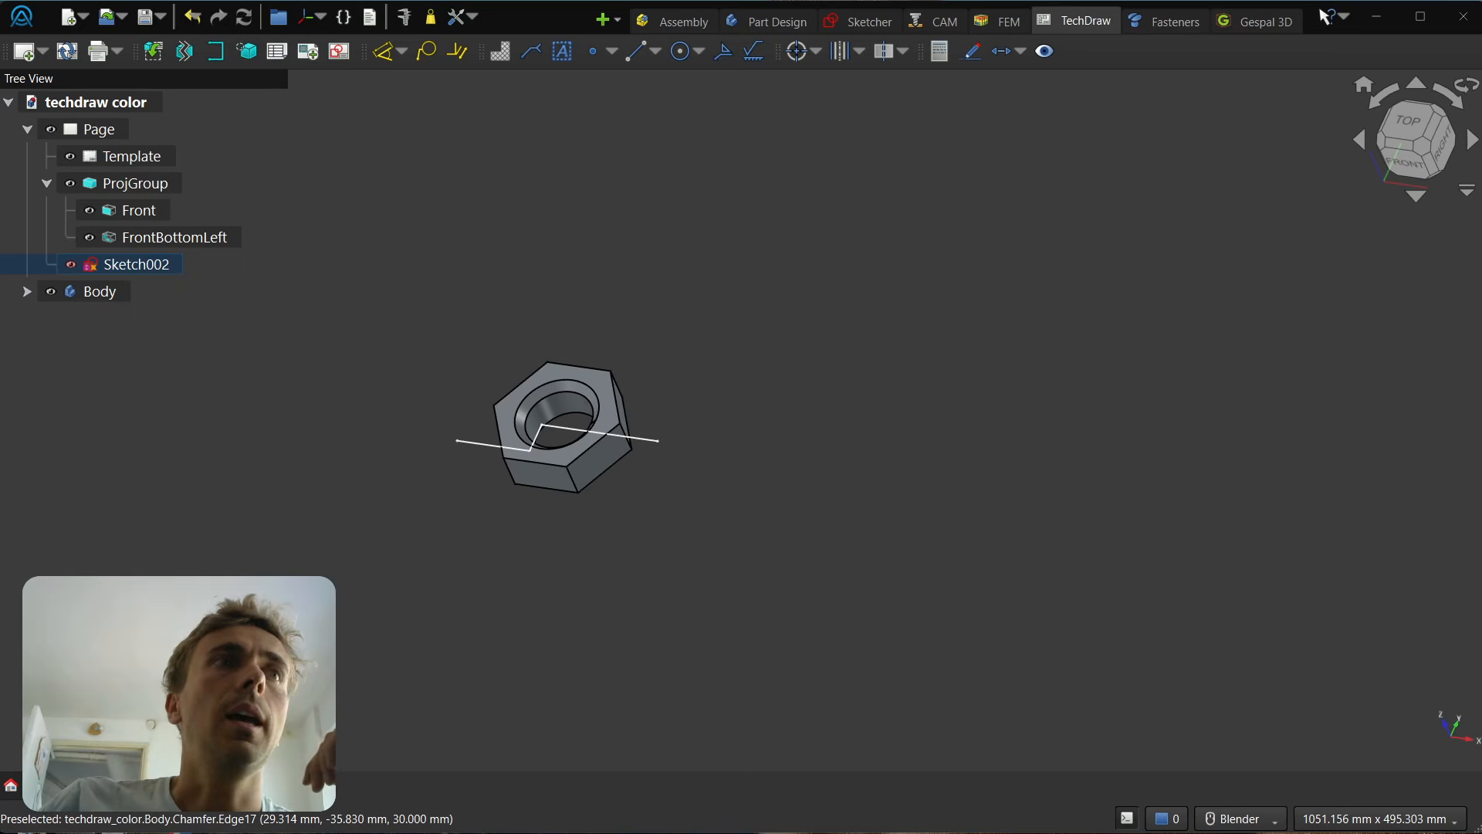
left_click(232, 785)
left_click(637, 664)
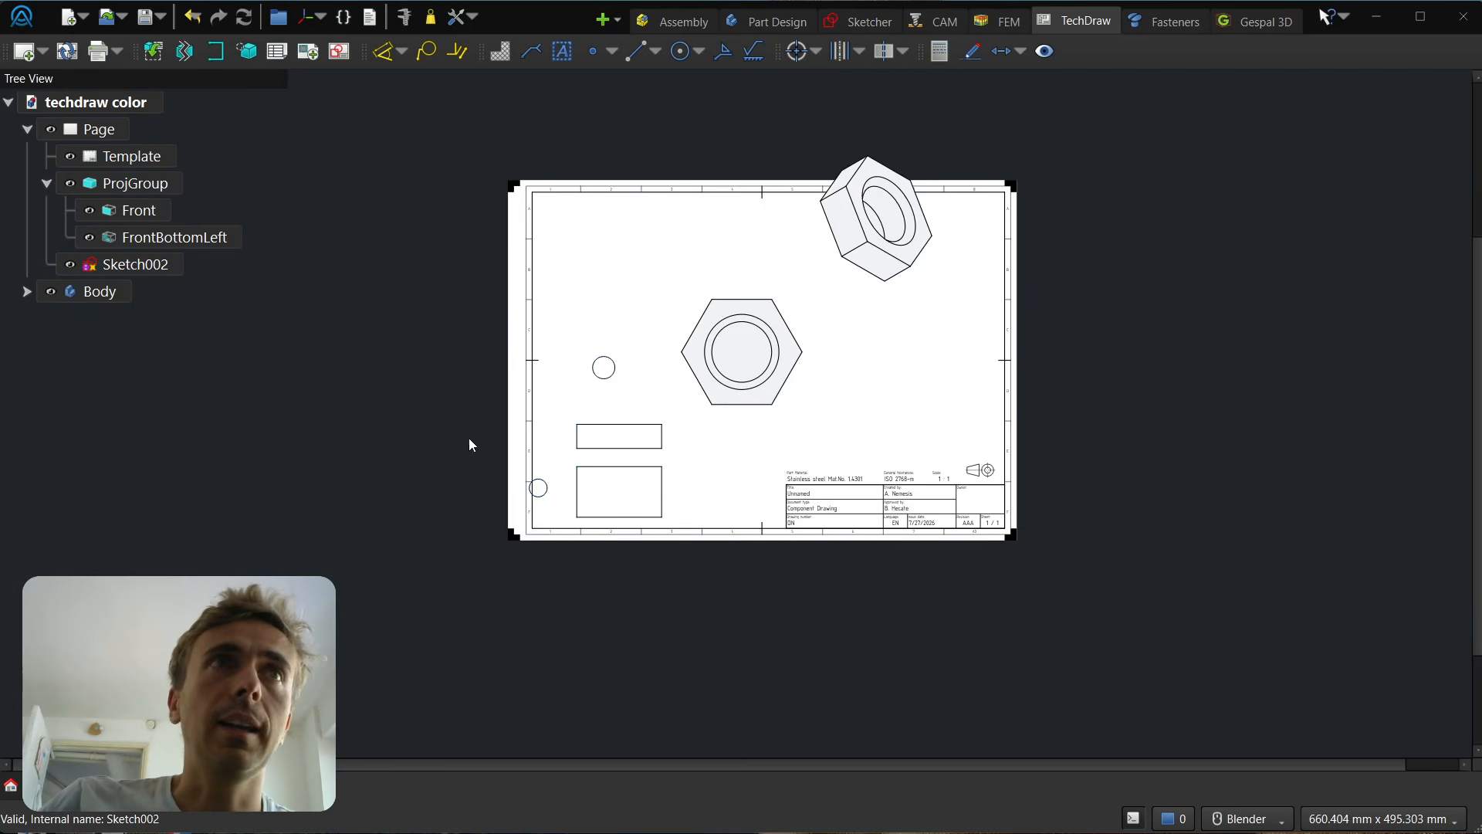
Test selecting the top edge of the taller sketched rectangle on the drawing page.
left_click(625, 467)
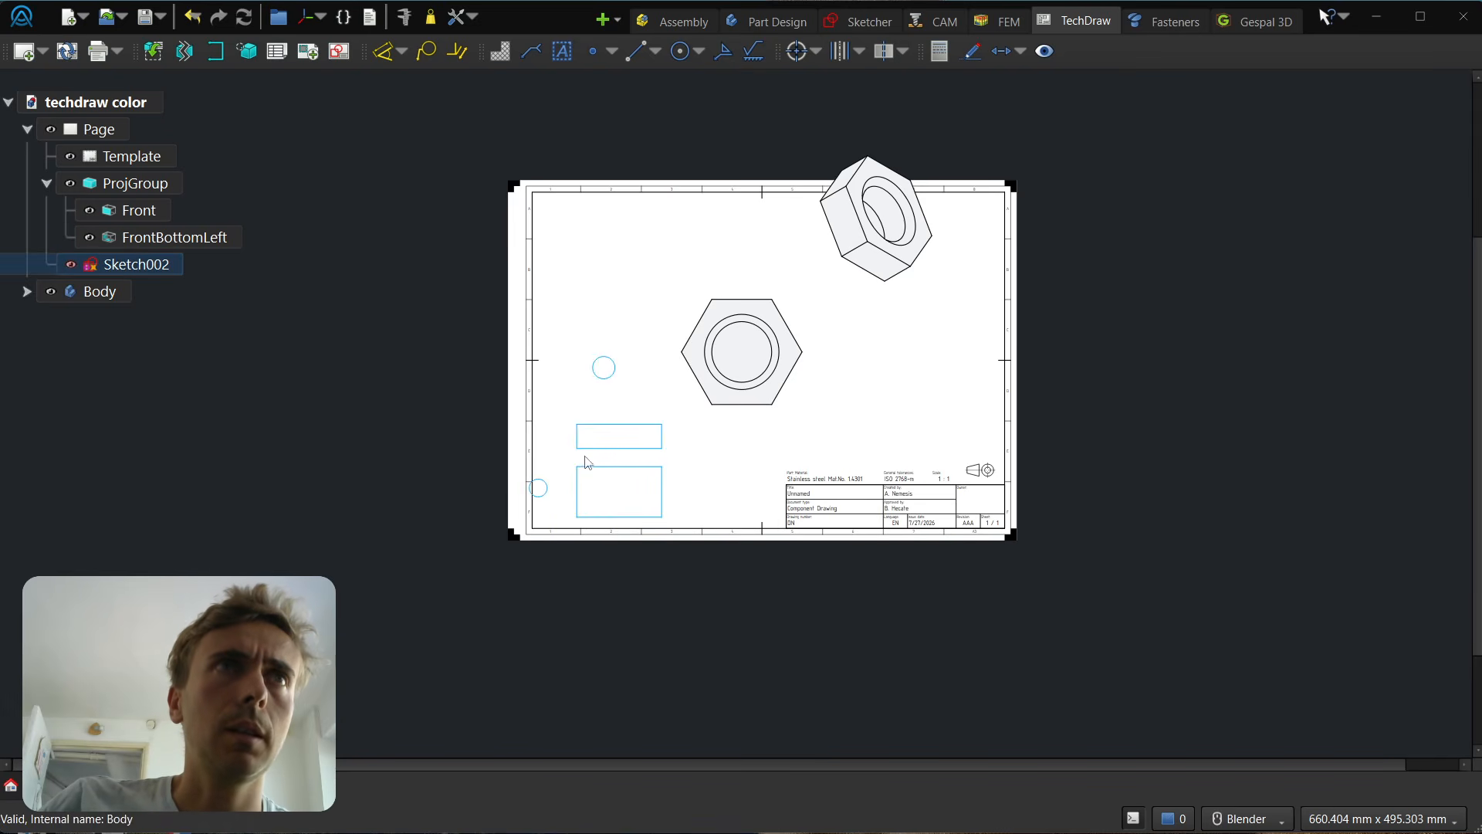
left_click(606, 469)
left_click(611, 468)
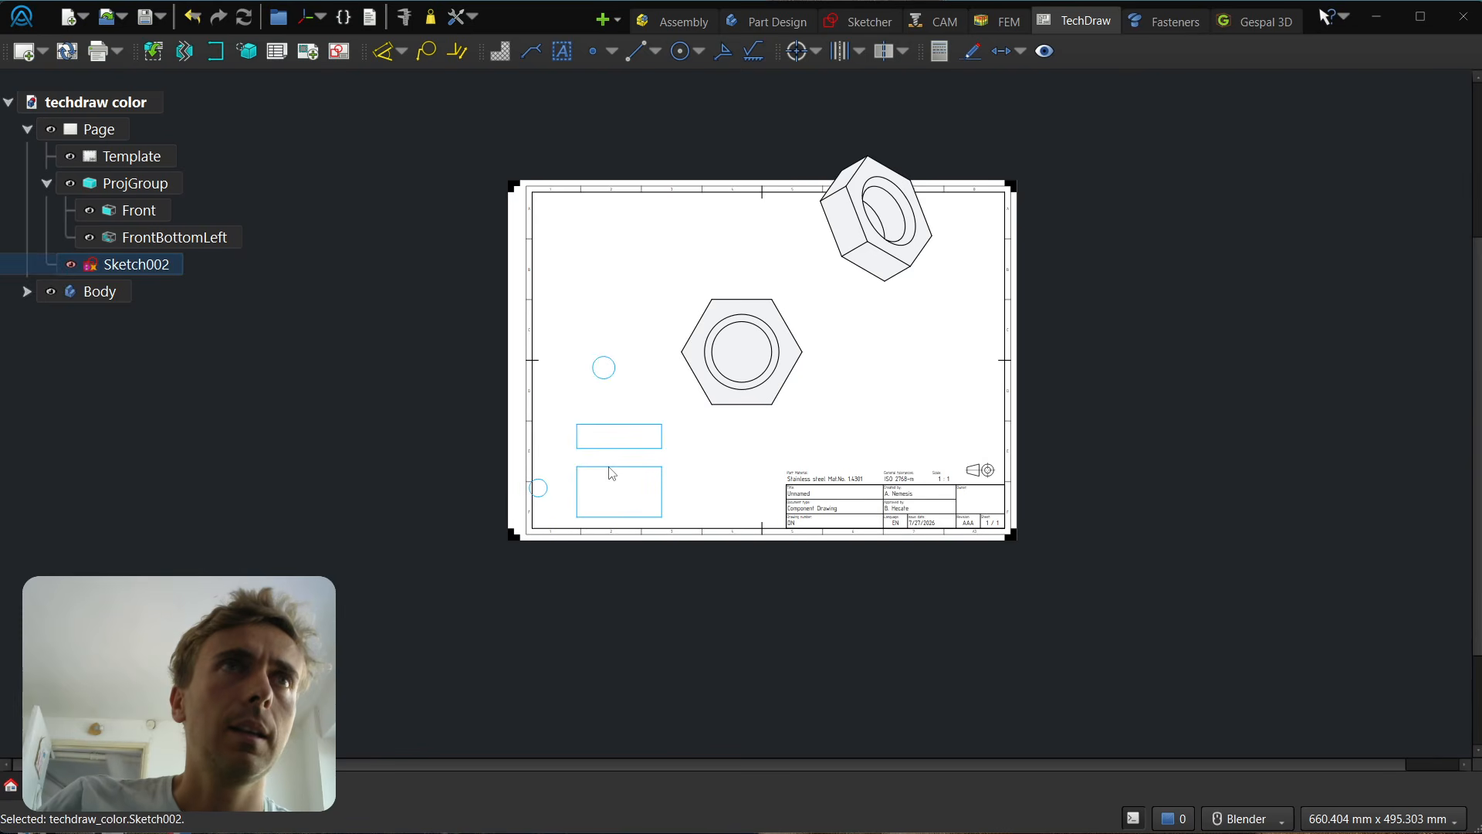
Reopen the sketch to examine its circles, rectangles and constraints against the page, and close it.
double_click(163, 264)
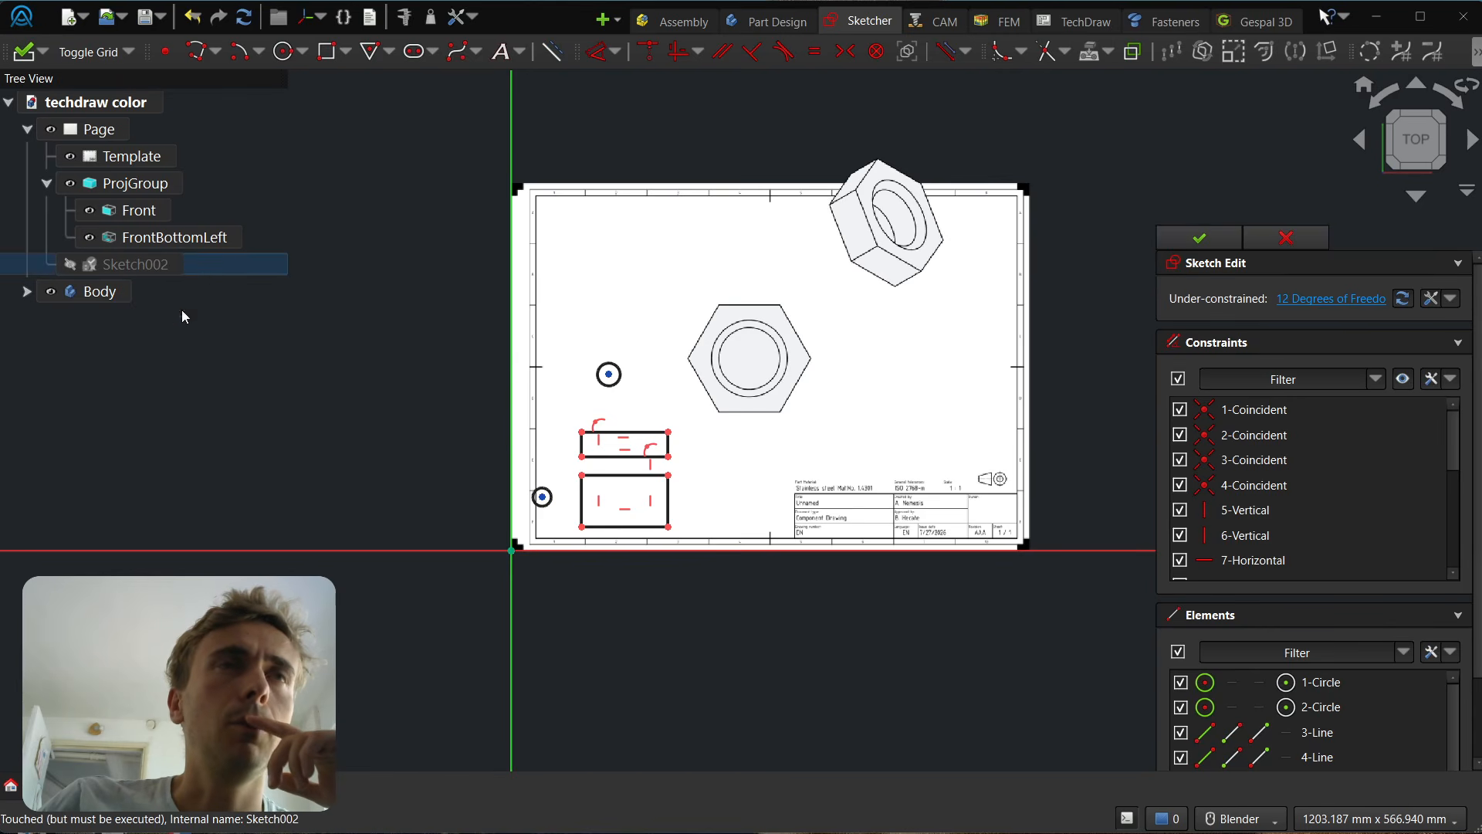
scroll(598, 528, "up", 5)
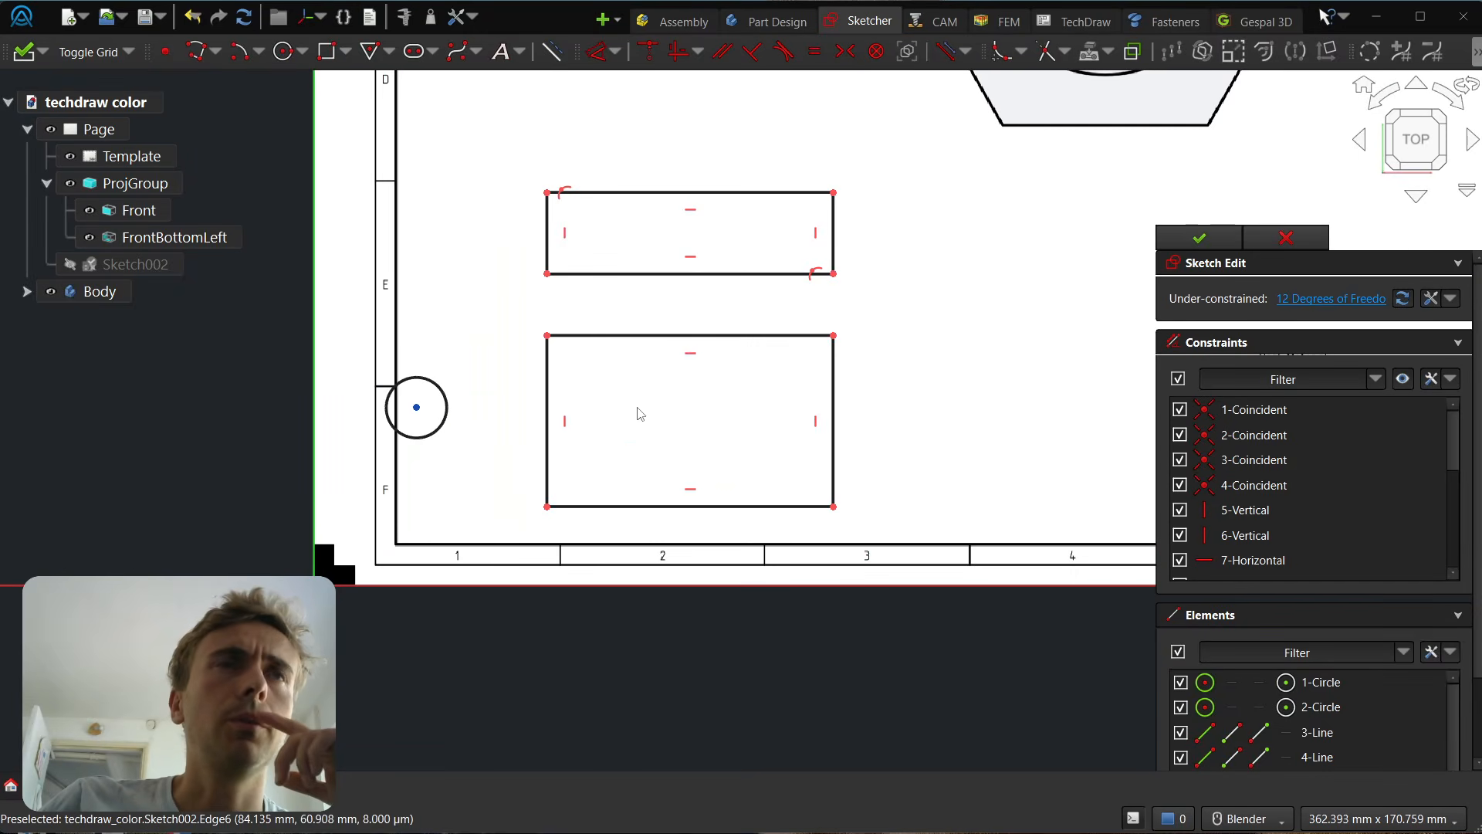
scroll(837, 625, "down", 1)
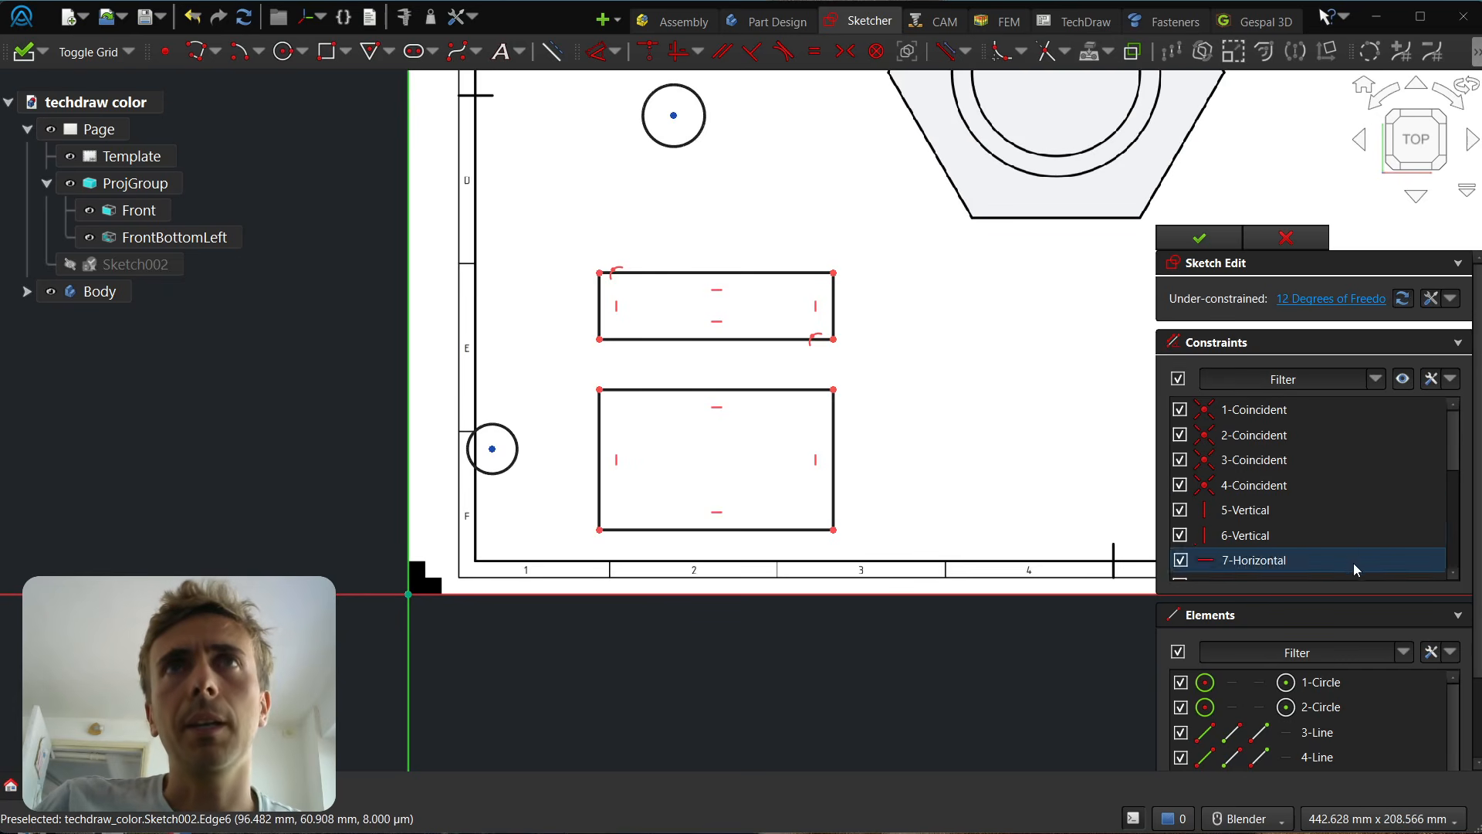
scroll(791, 591, "down", 4)
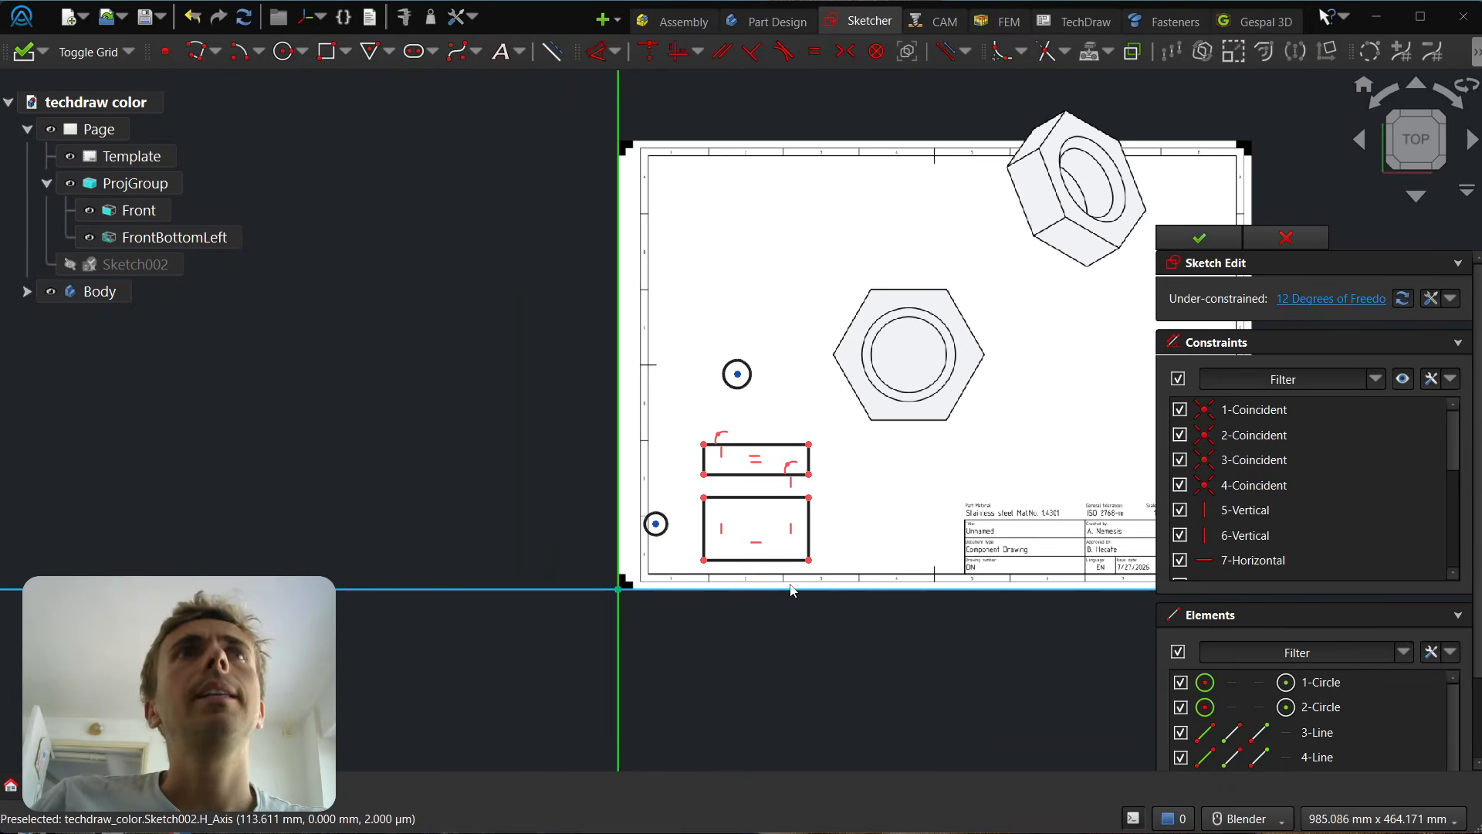
scroll(561, 410, "down", 2)
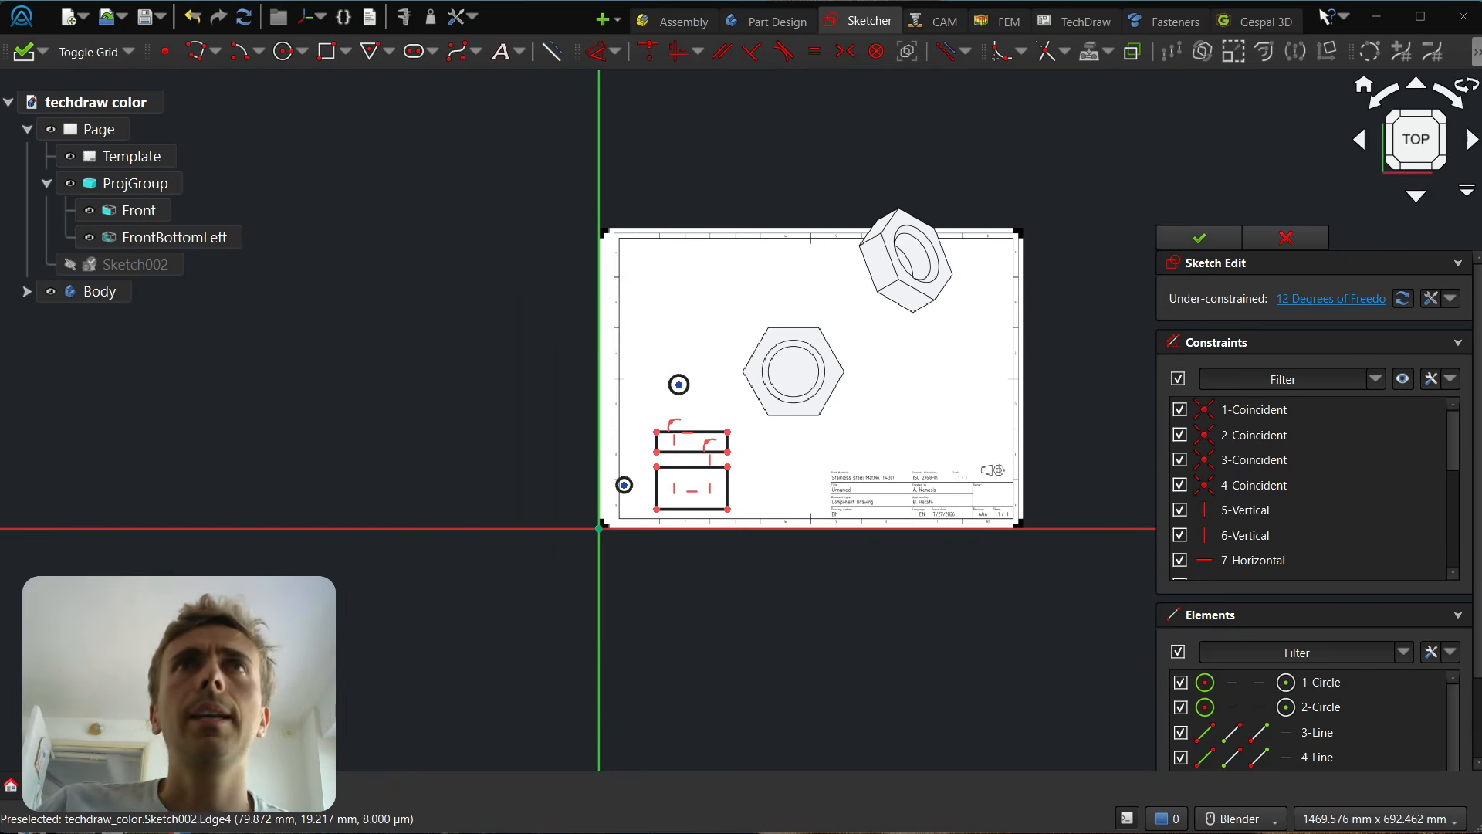
left_click(1199, 238)
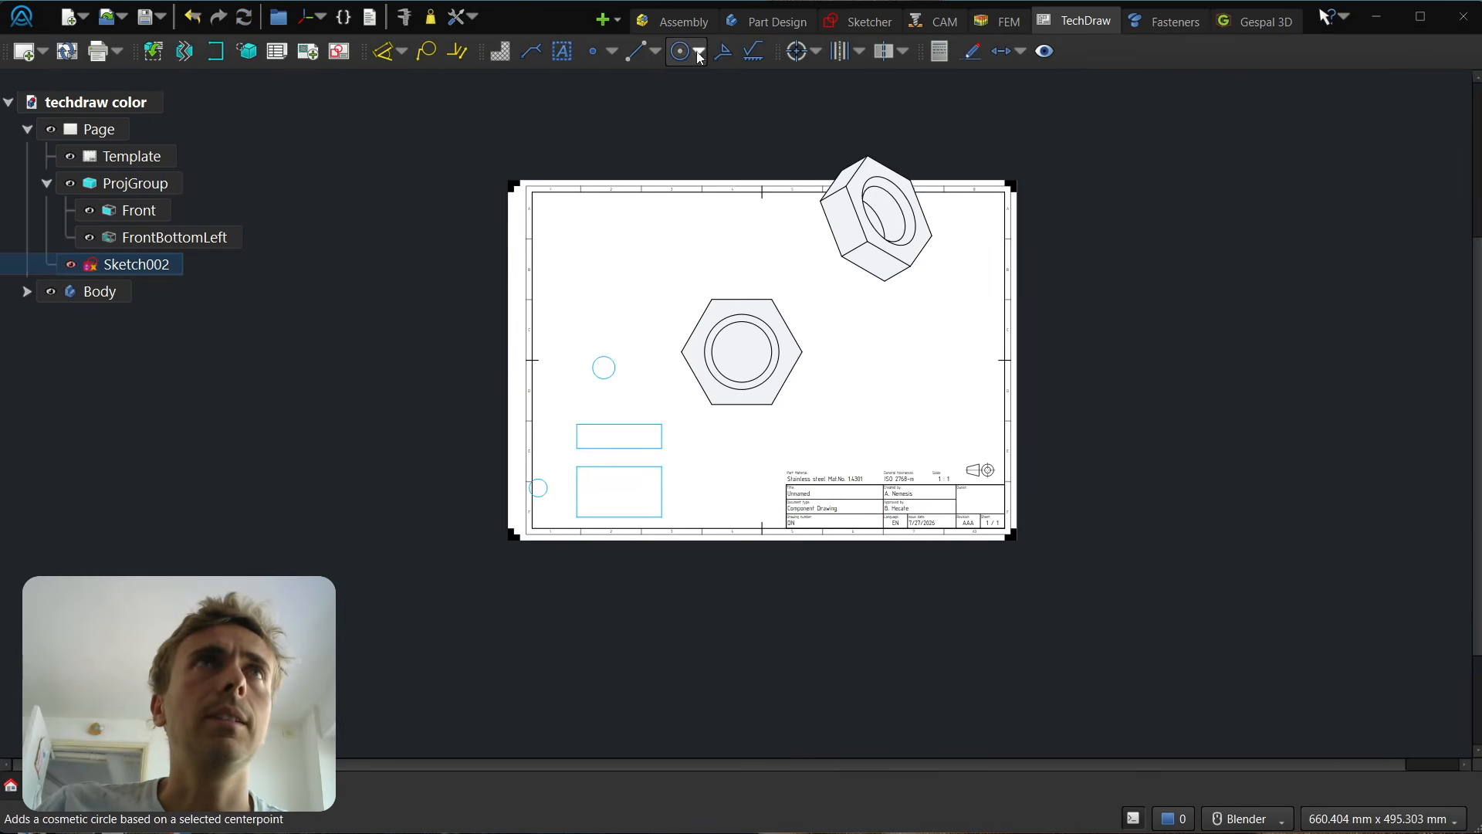